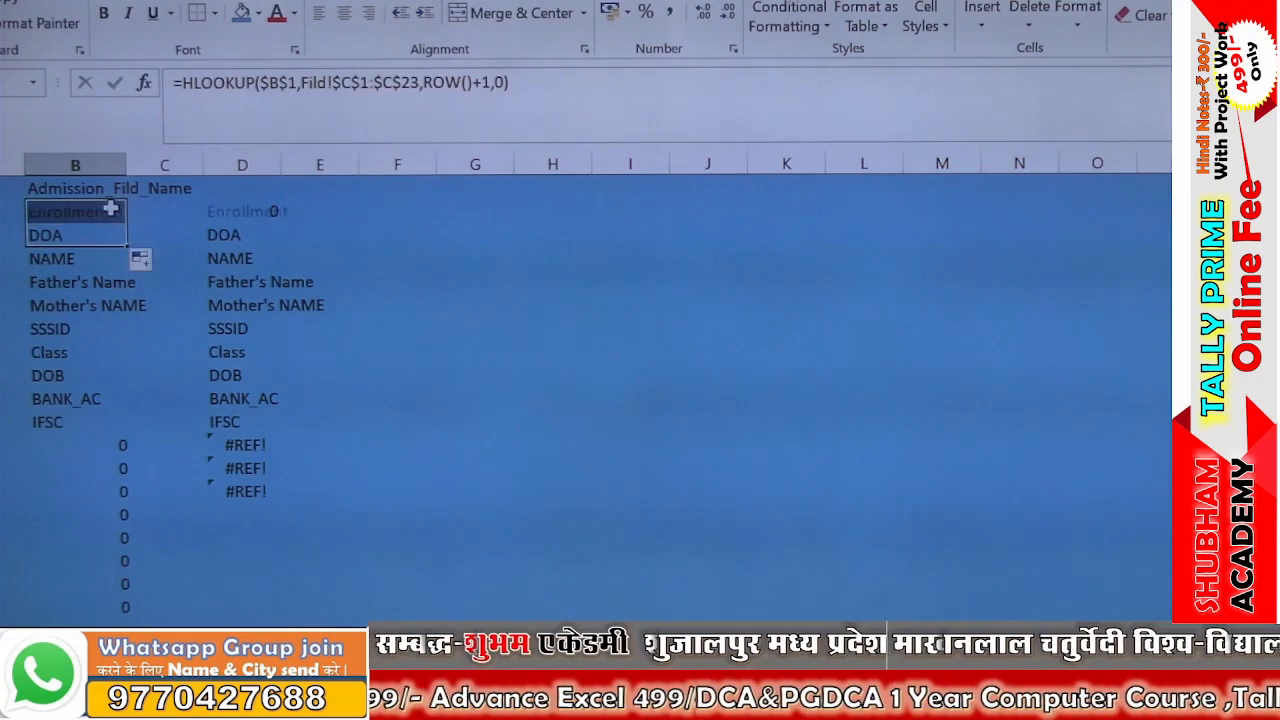
Step: Wrap the HLOOKUP formula in B2 in IFERROR, with an empty string ("") as the value if error
left_click(123, 260)
left_click(105, 214)
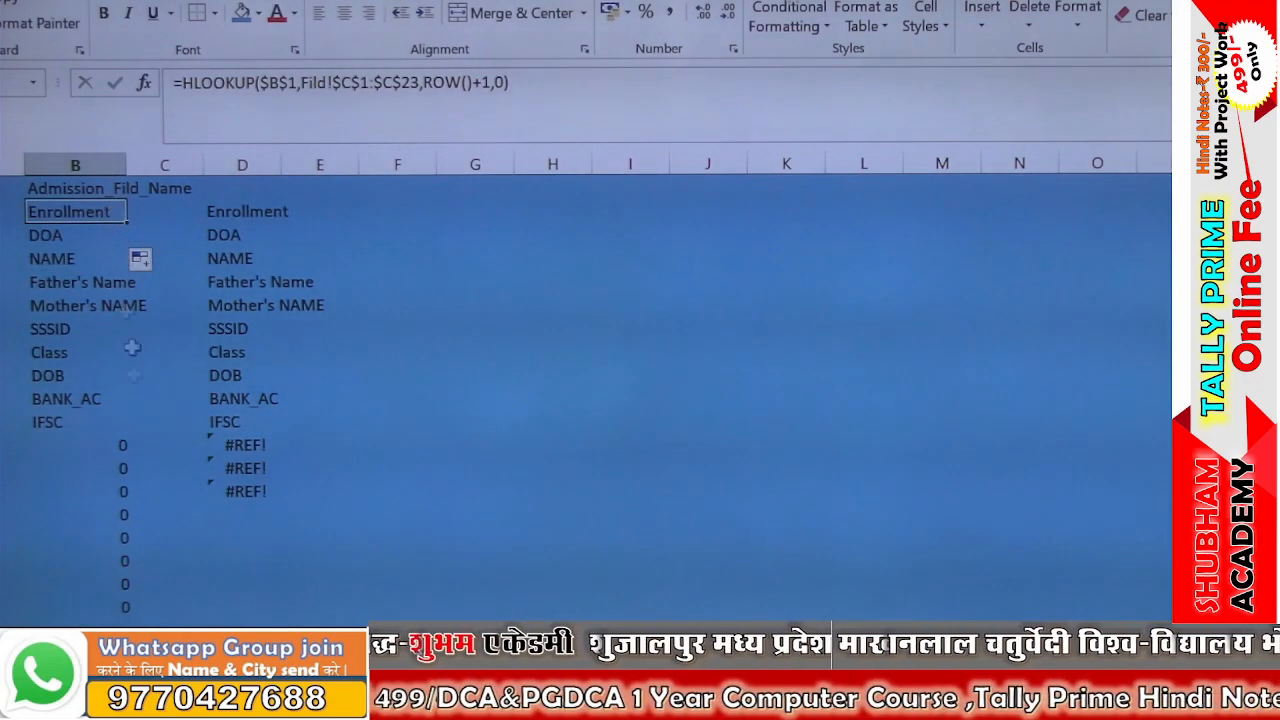
left_click(120, 445)
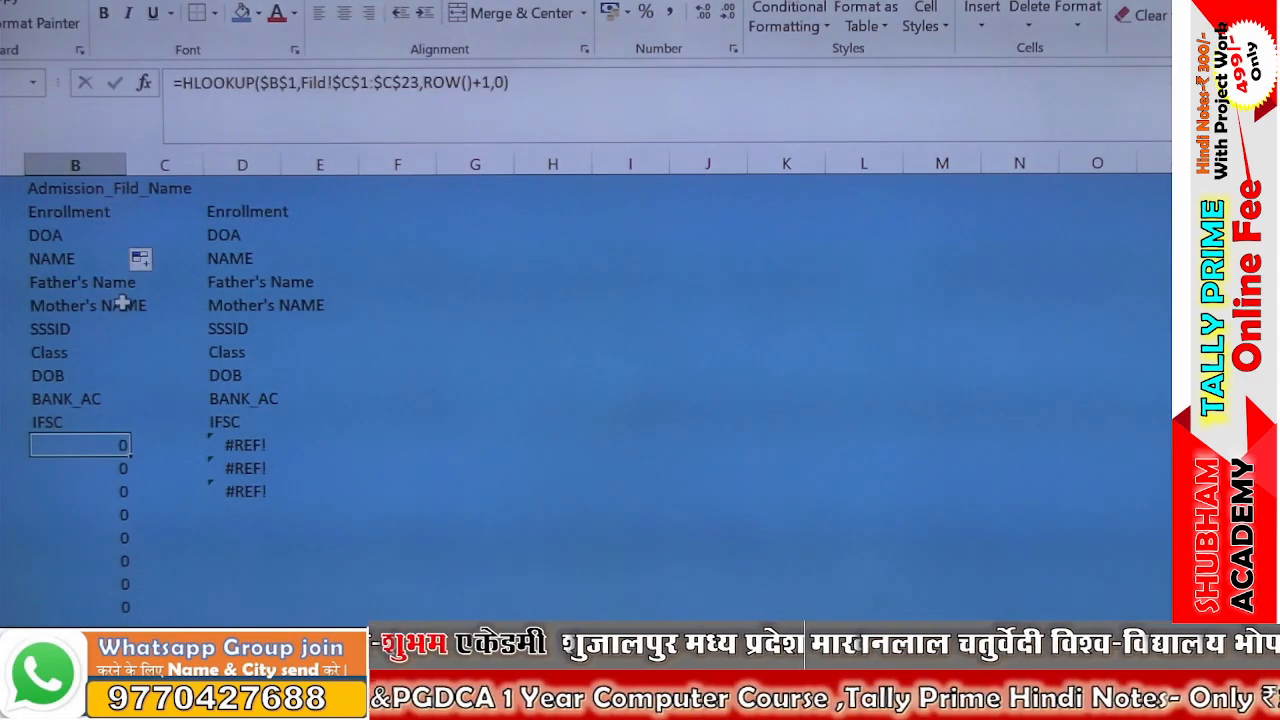
left_click(104, 217)
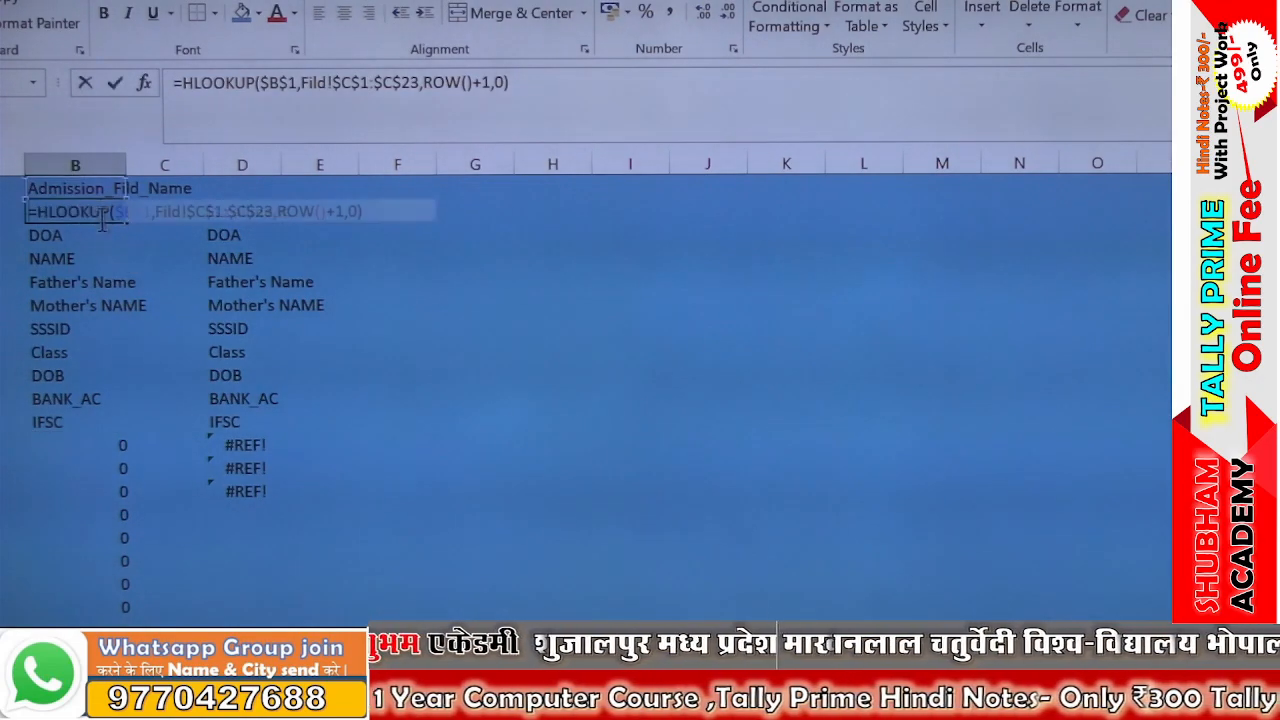
double_click(103, 217)
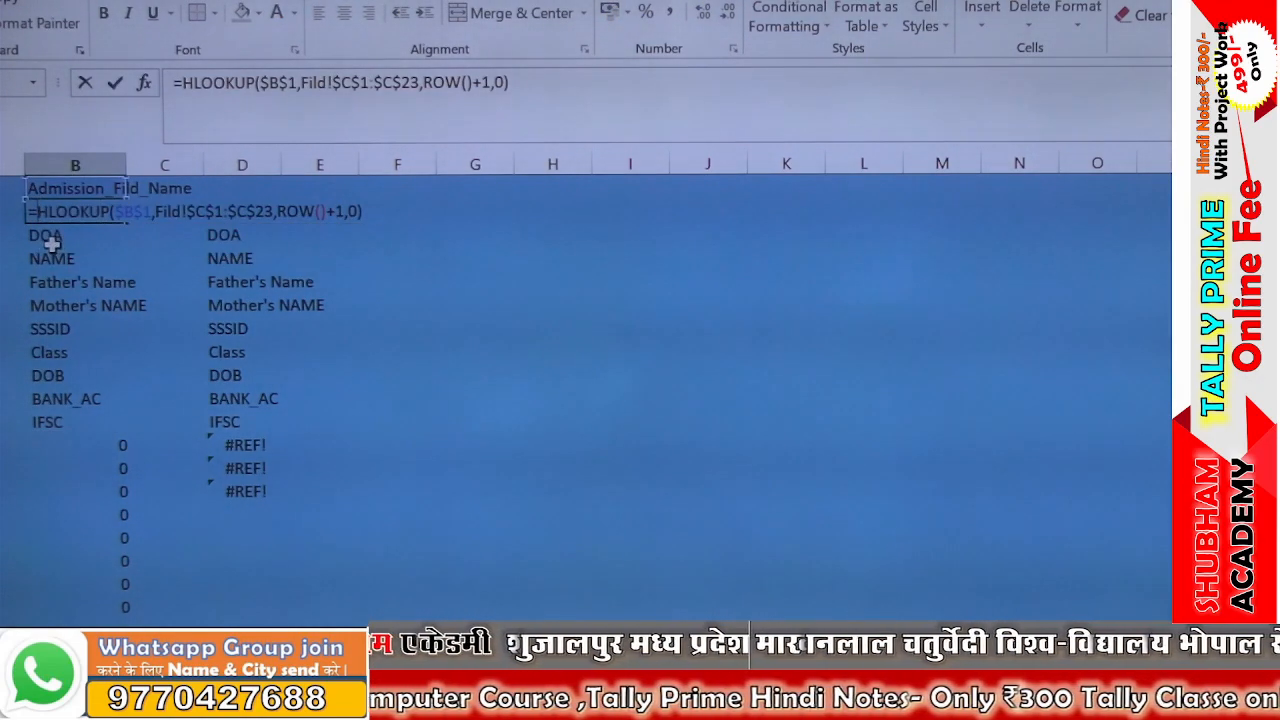
type("if")
key("Down")
key("Tab")
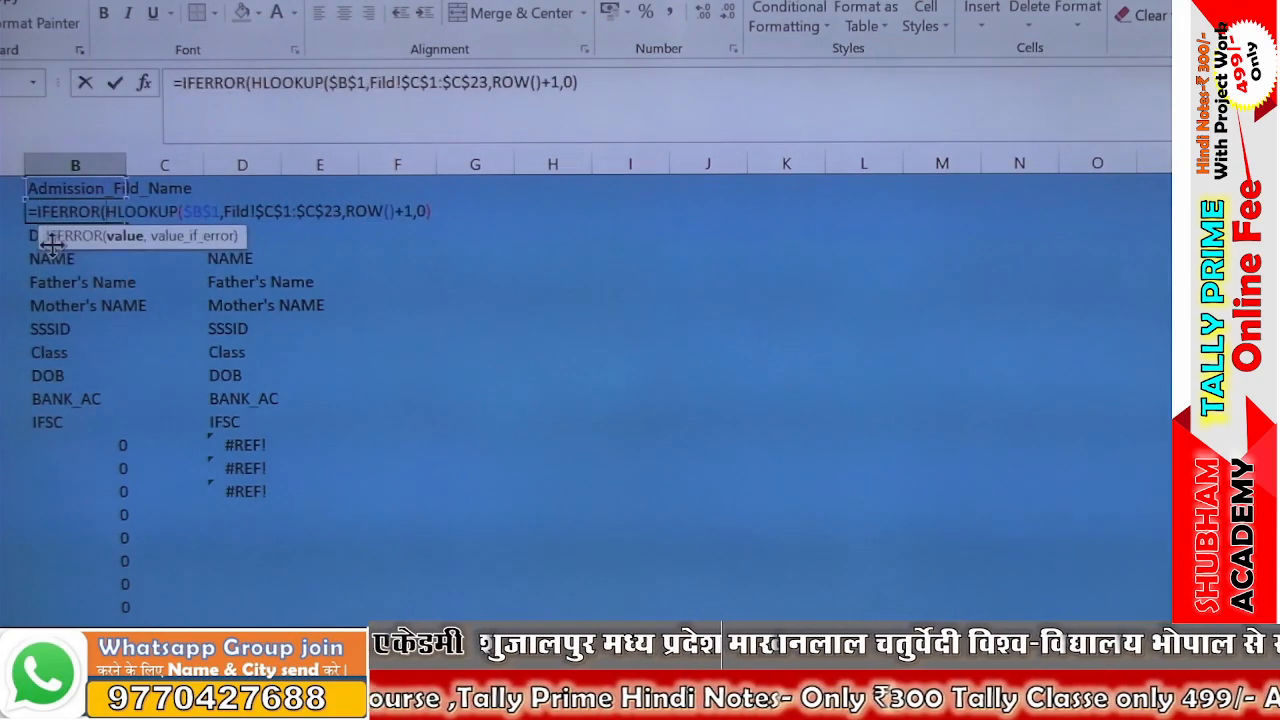
left_click(474, 209)
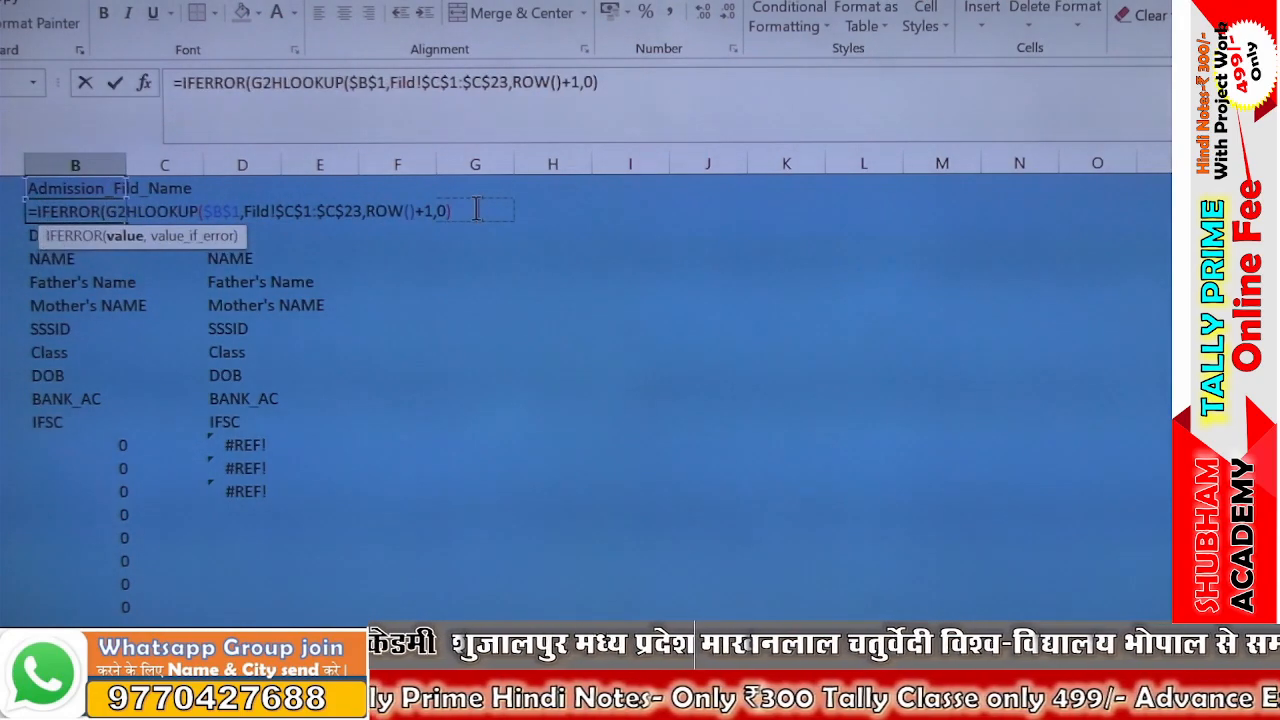
key("BackSpace")
key("BackSpace")
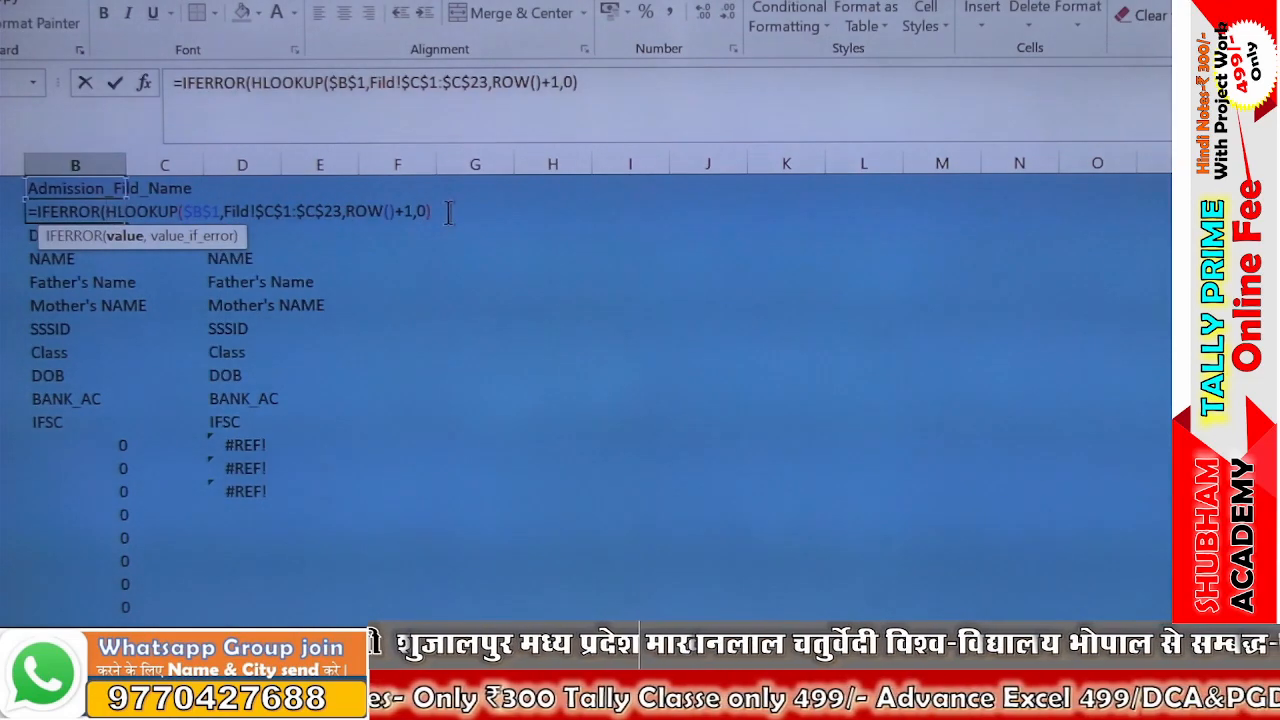
type(",")
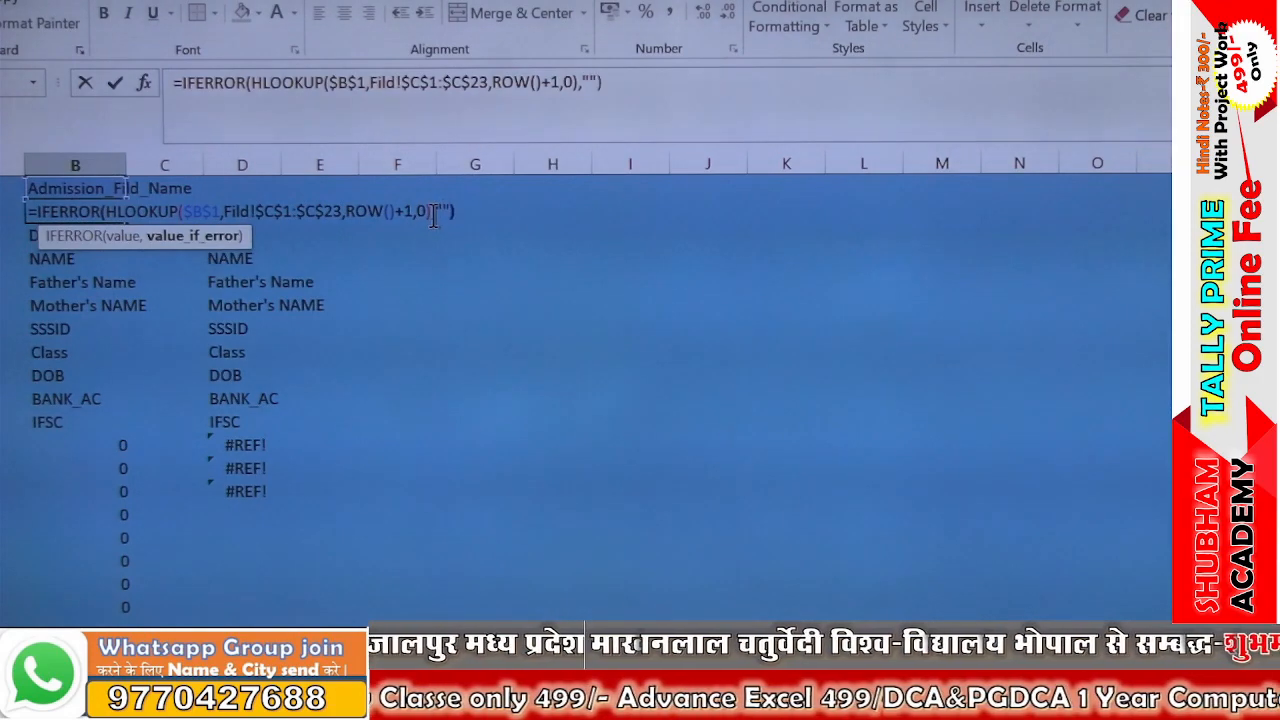
key("Return")
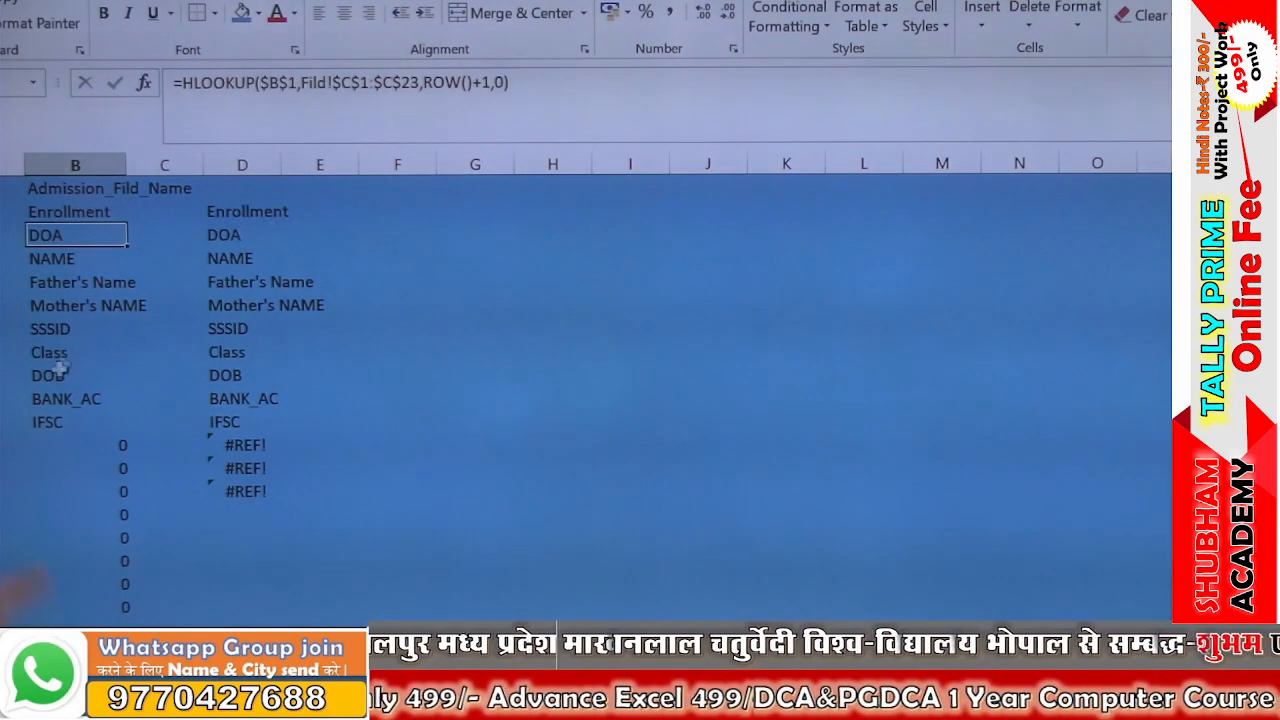
Step: Fill the IFERROR formula from B2 down through the rows of zeros below IFSC in column B
left_click(101, 219)
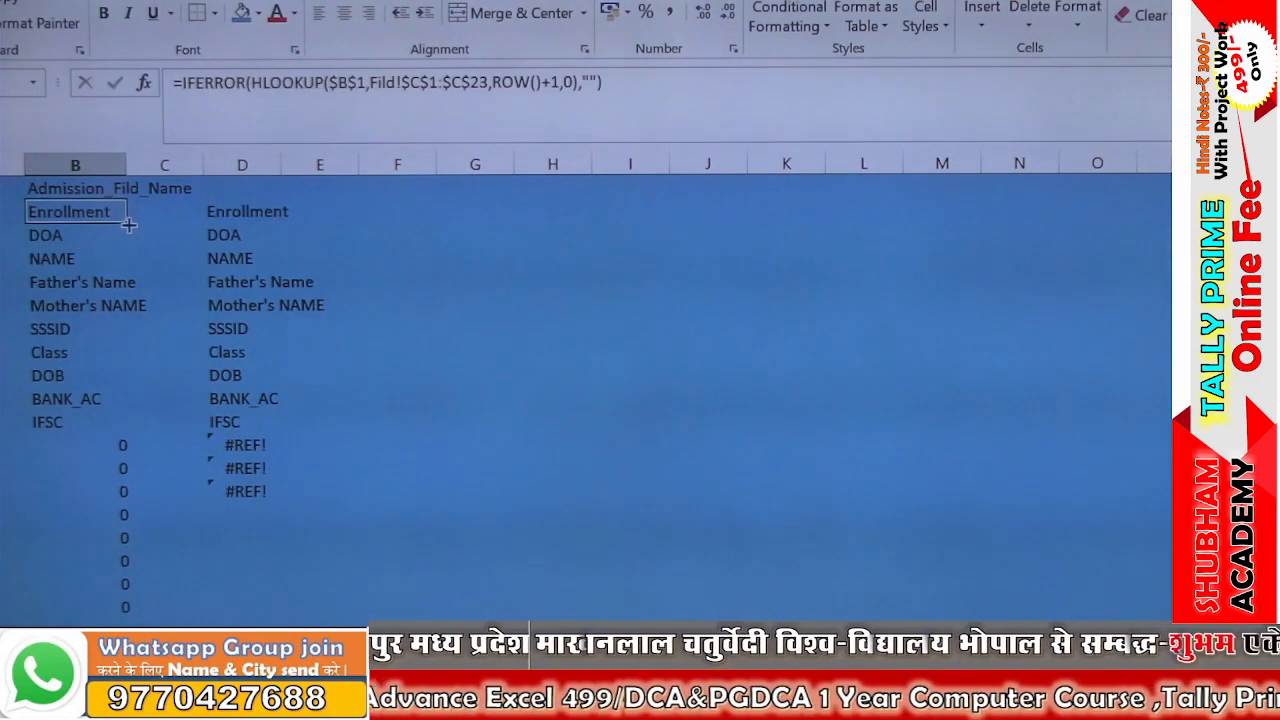
left_click_drag(128, 226, 130, 610)
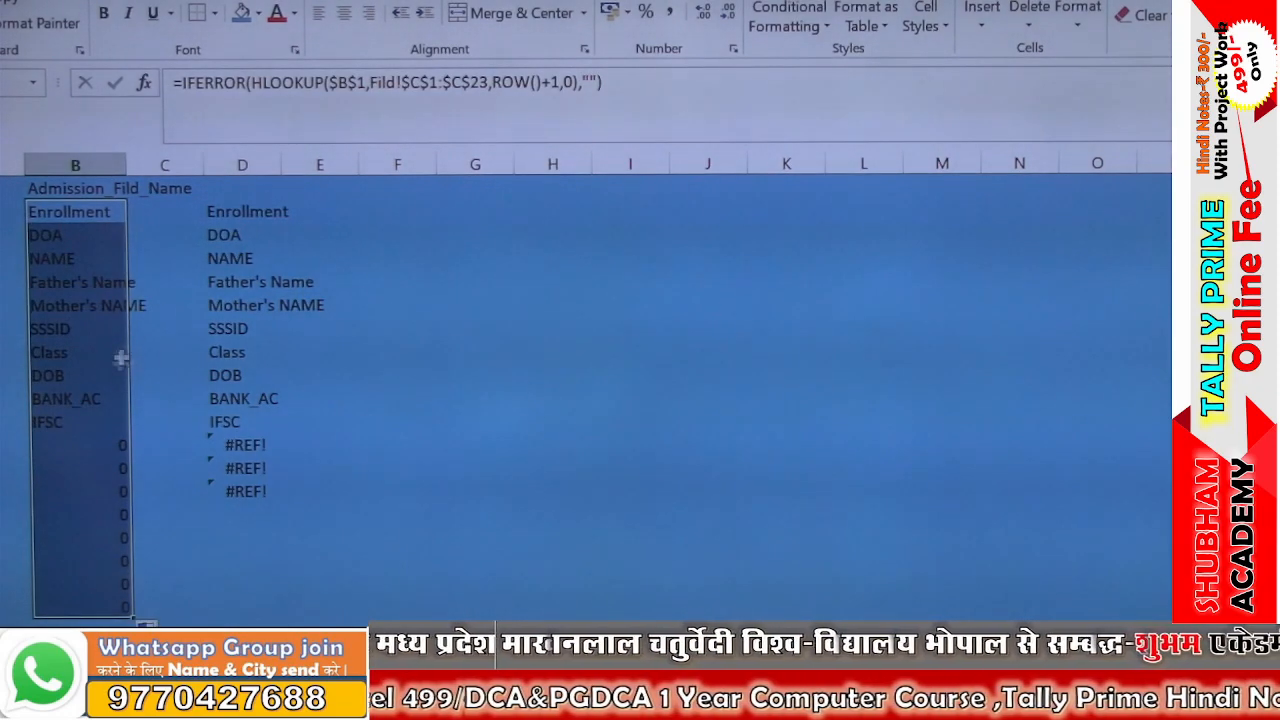
Step: Check the source field list below IFSC, and remove the empty-string argument from the IFERROR formula in B12
left_click(99, 450)
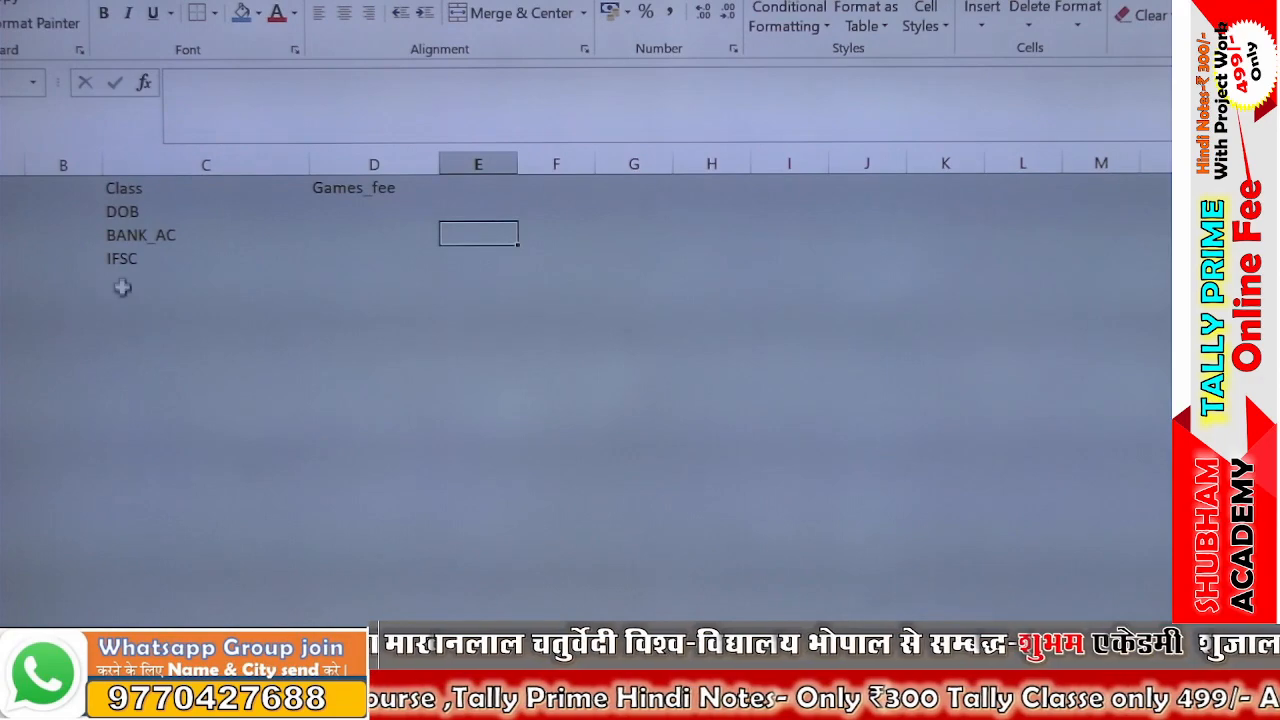
scroll(120, 286, "up", 1)
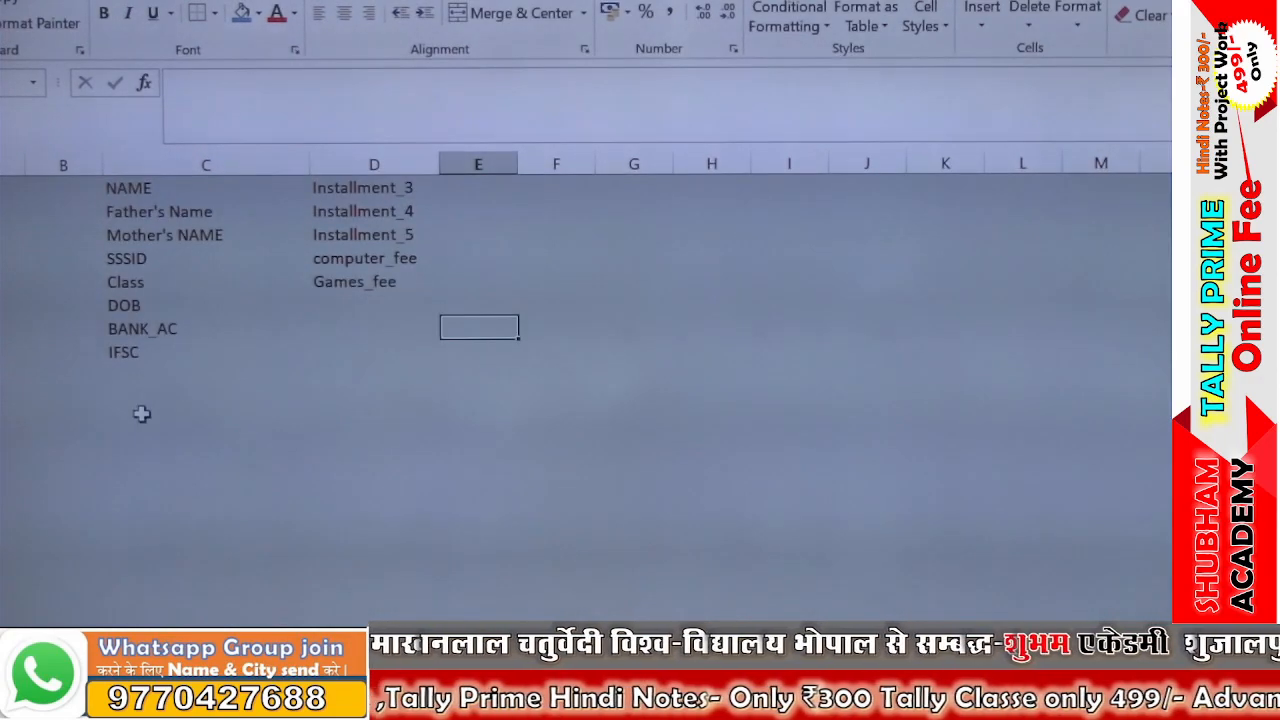
left_click(140, 368)
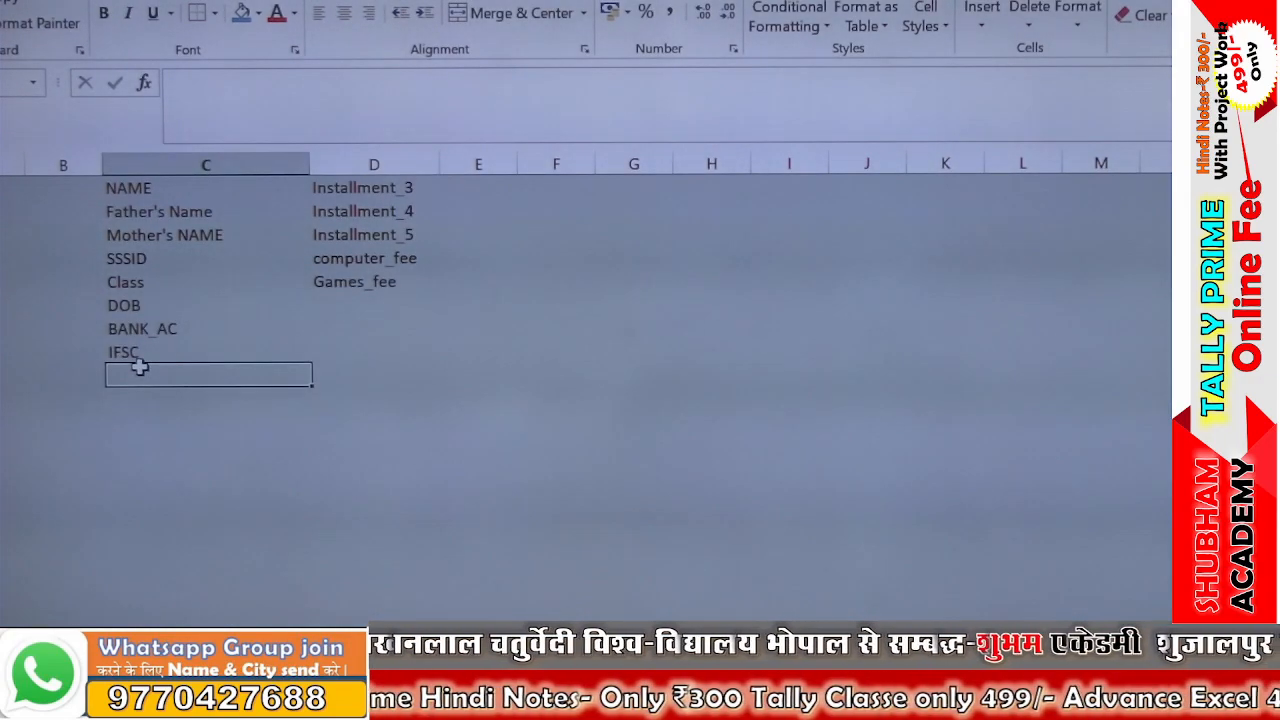
scroll(149, 414, "up", 2)
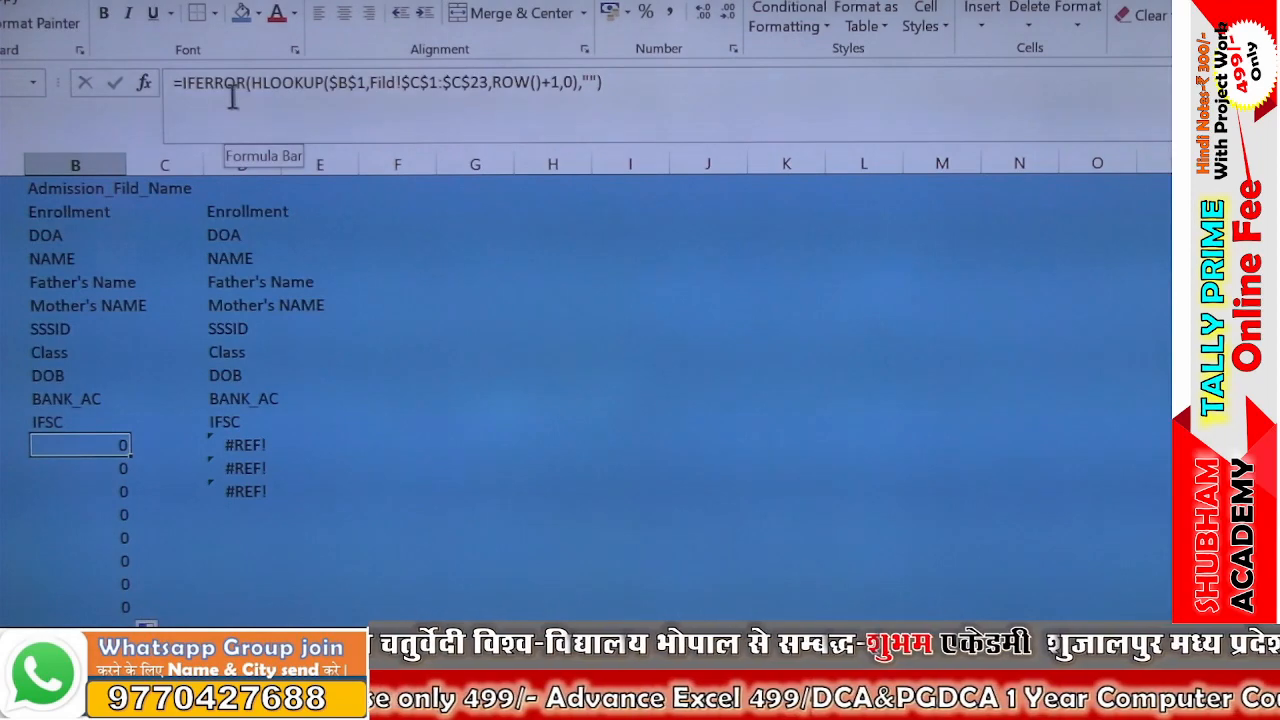
left_click(586, 82)
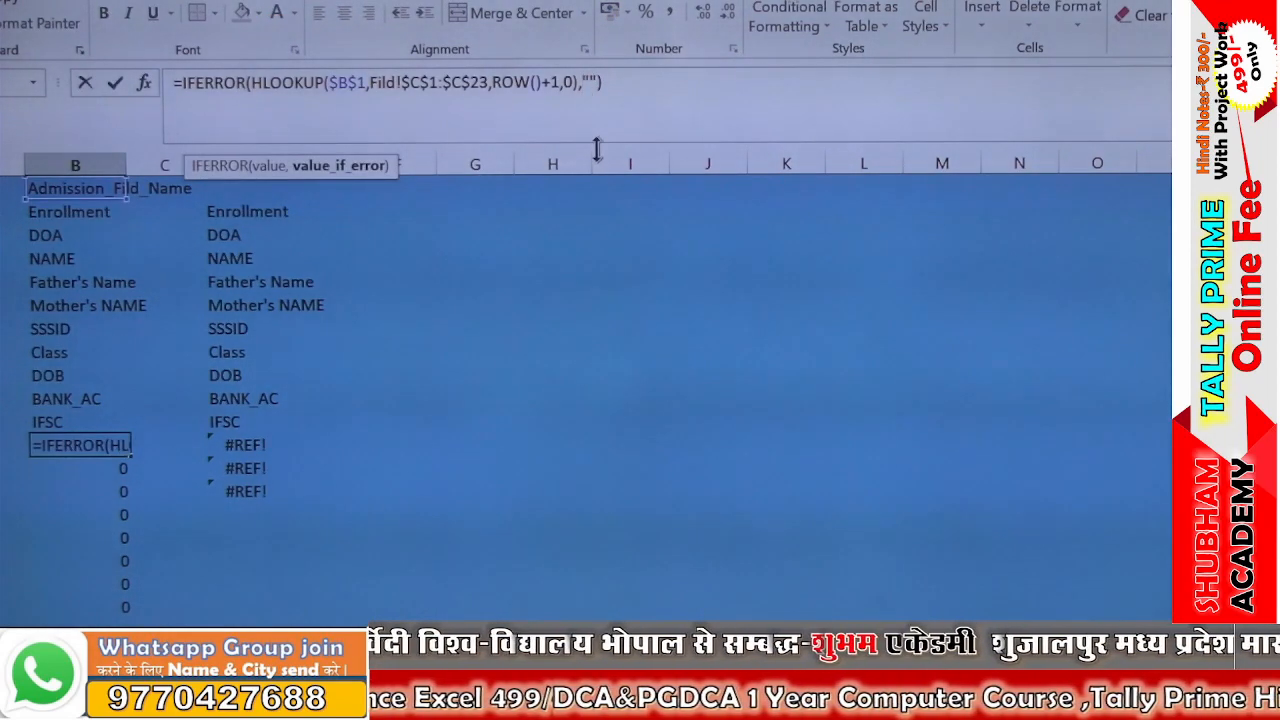
key("Delete")
key("Delete")
key("BackSpace")
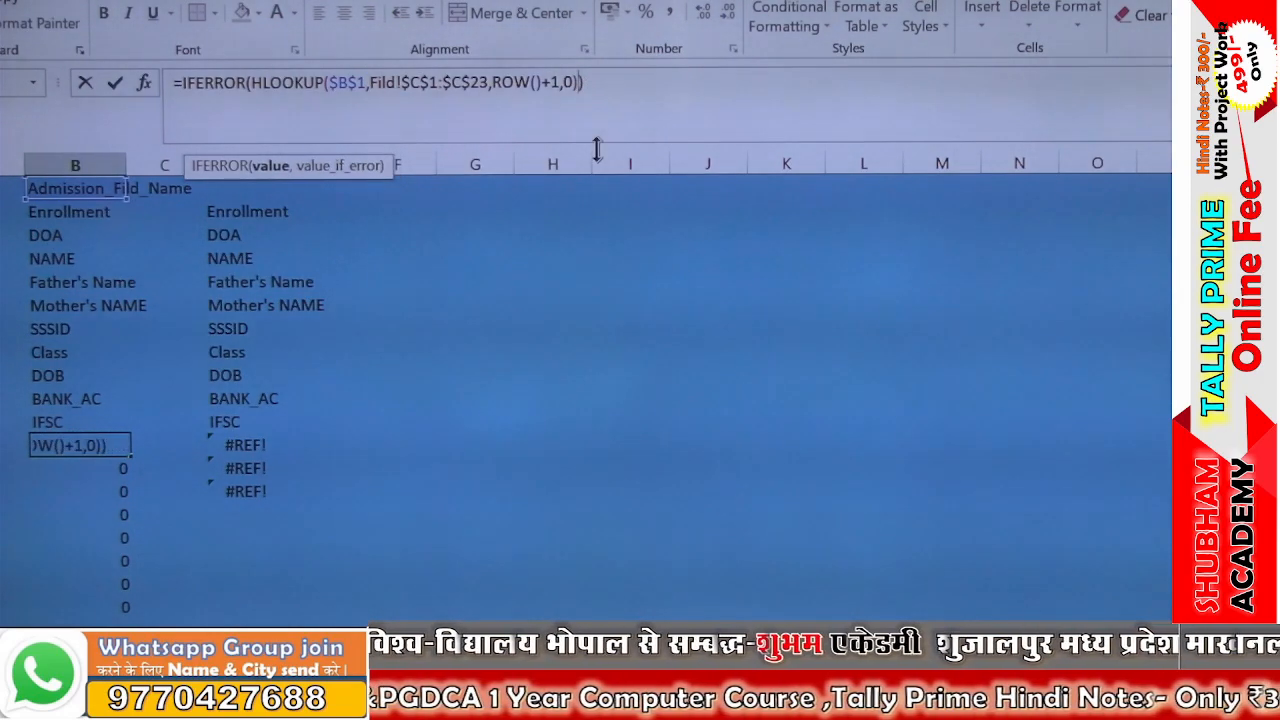
Step: Replace the IFERROR function around the HLOOKUP in B12 with IFNA
left_click(244, 82)
key("BackSpace")
key("BackSpace")
key("BackSpace")
key("BackSpace")
key("BackSpace")
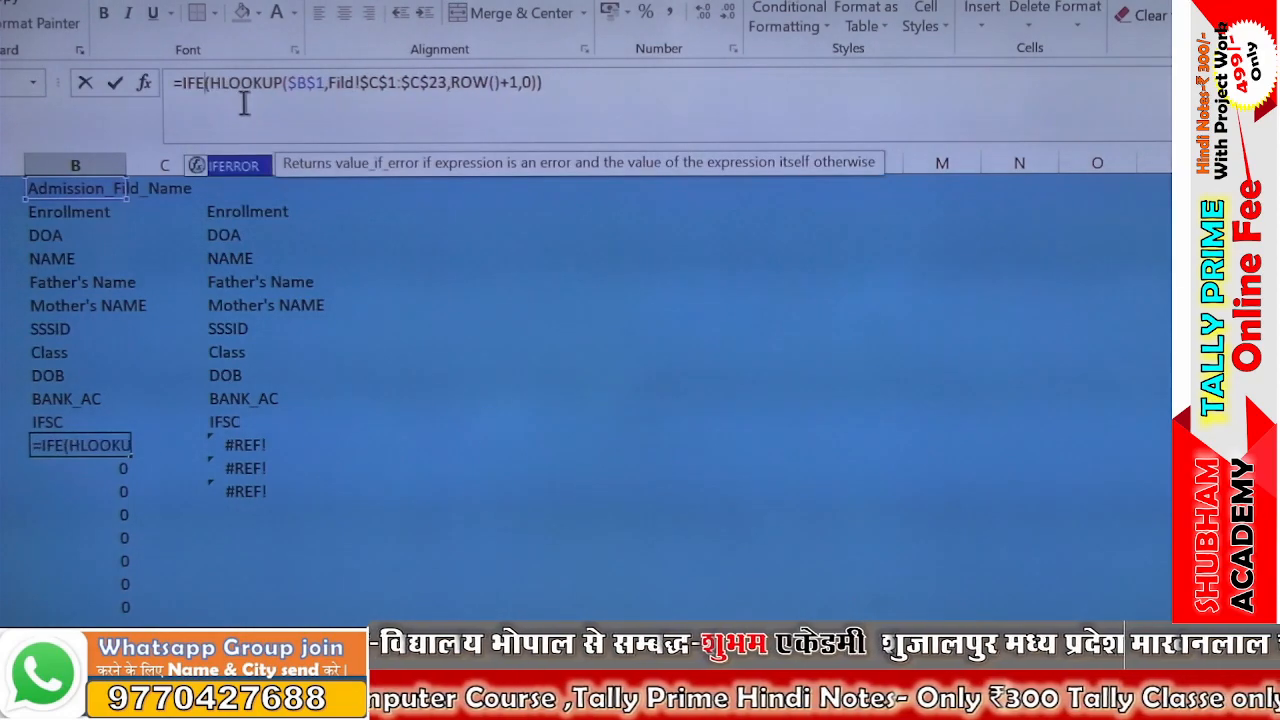
key("Down")
key("Down")
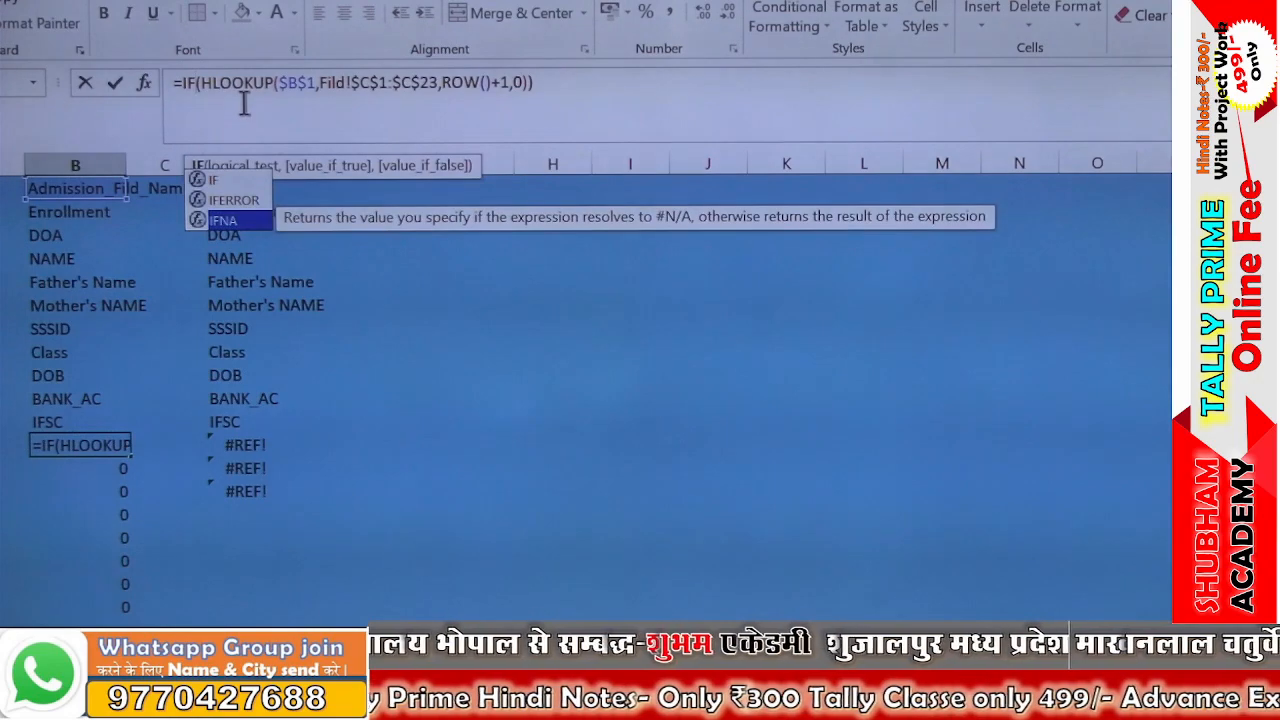
key("BackSpace")
type("f")
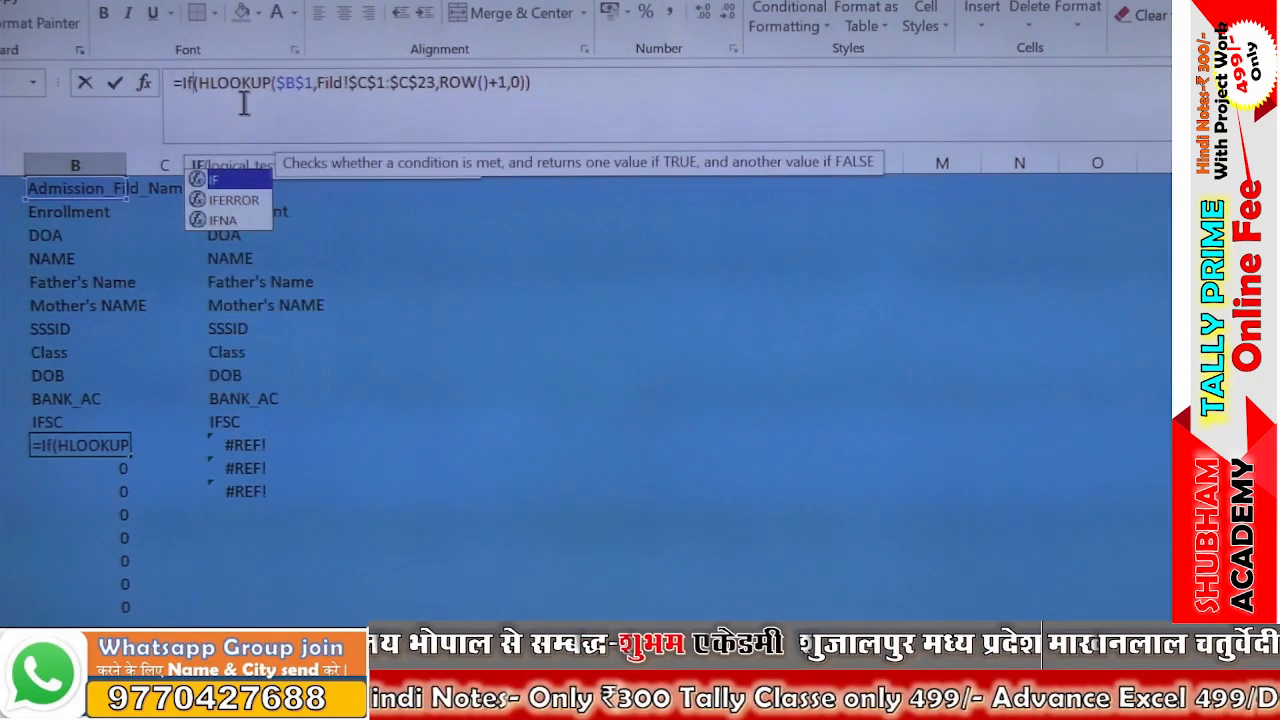
type("b")
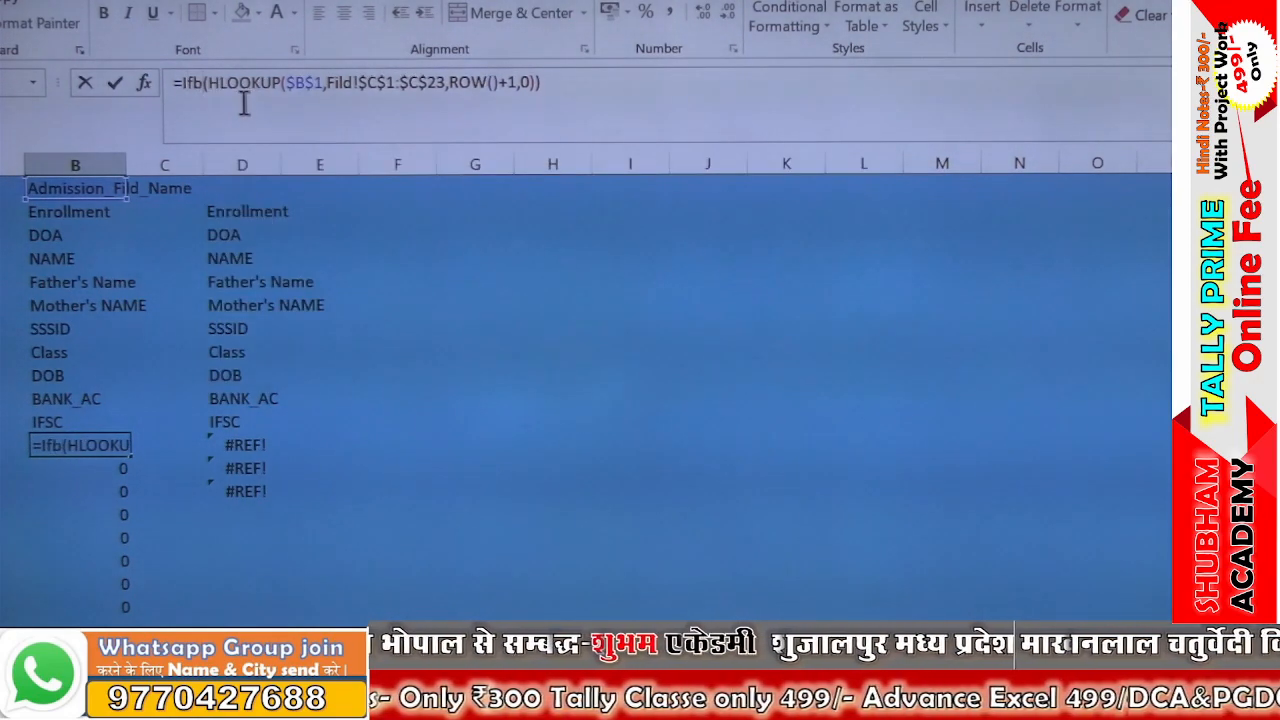
key("BackSpace")
key("BackSpace")
key("BackSpace")
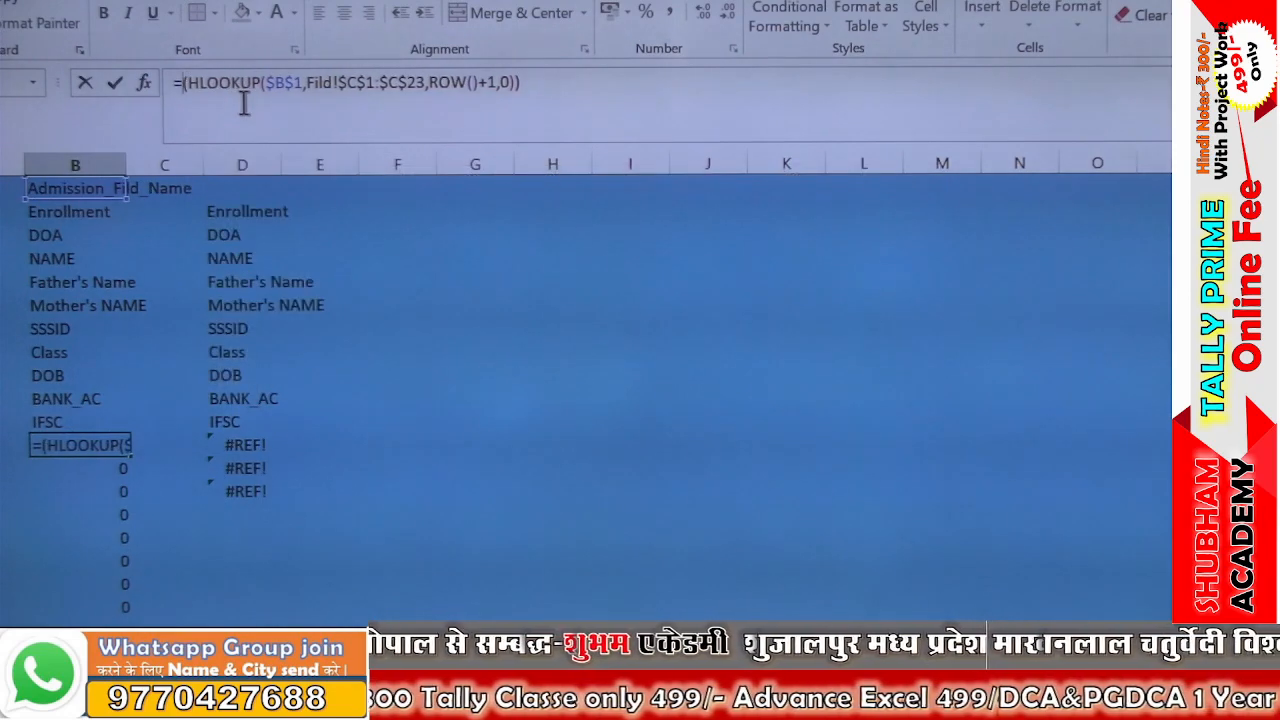
type("f")
key("BackSpace")
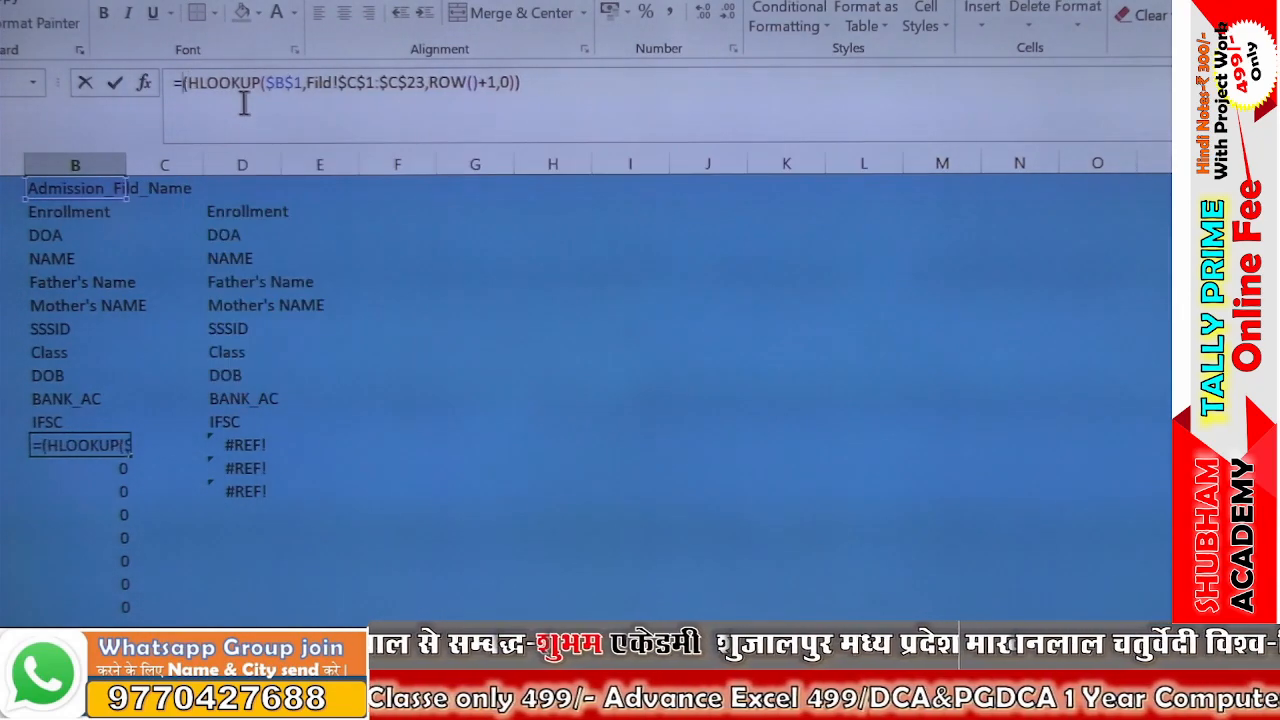
type("IFNA")
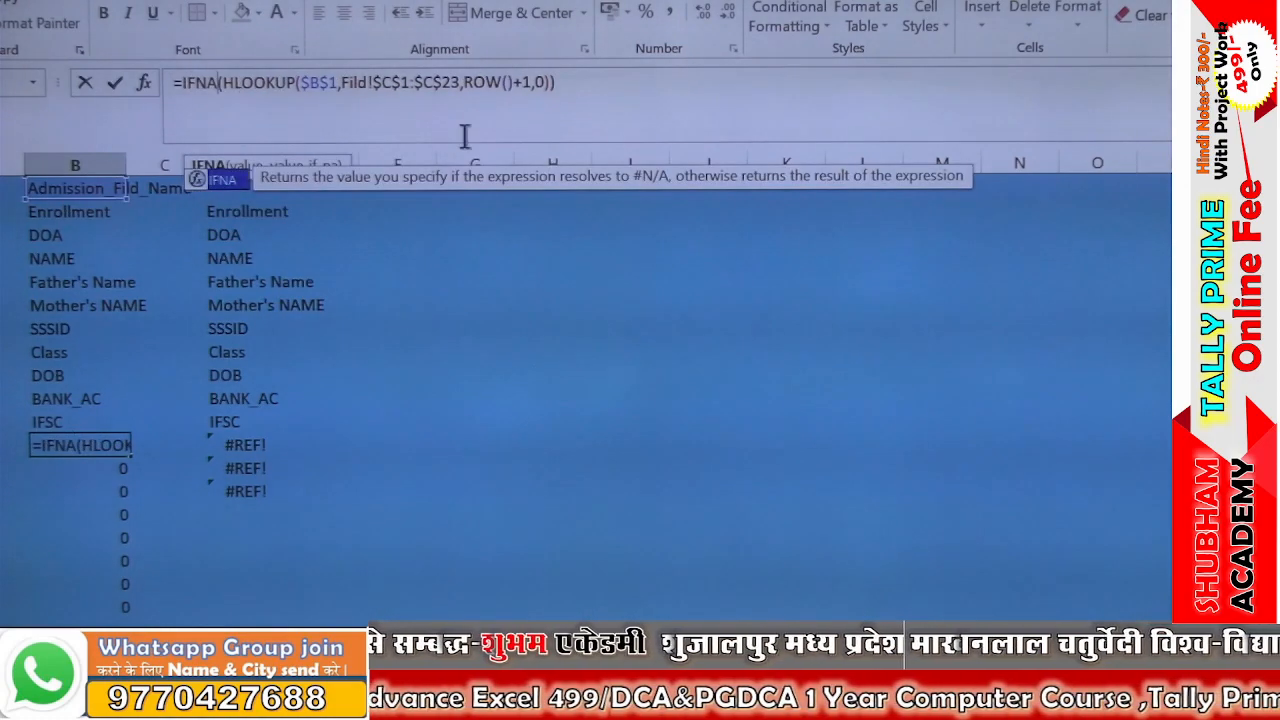
Step: Complete the IFNA formula in B12 with an empty string ("") as its value_if_na and enter it
left_click(598, 80)
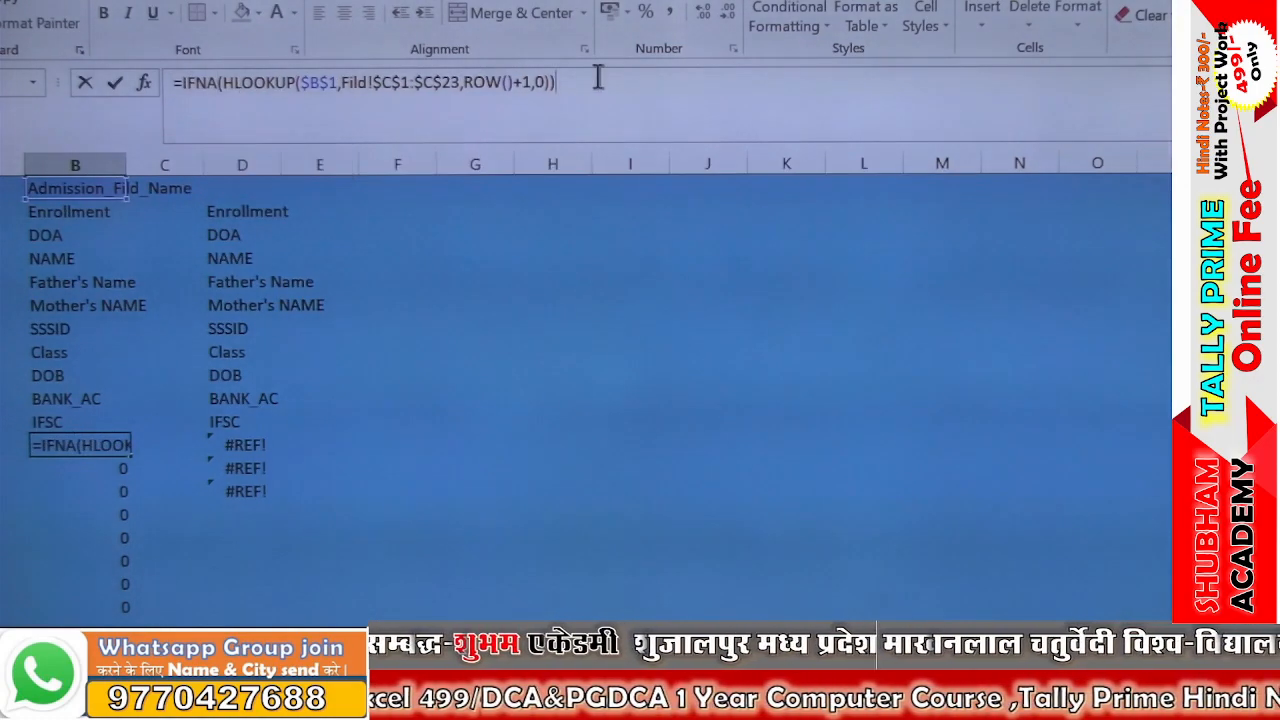
key("Return")
key("Return")
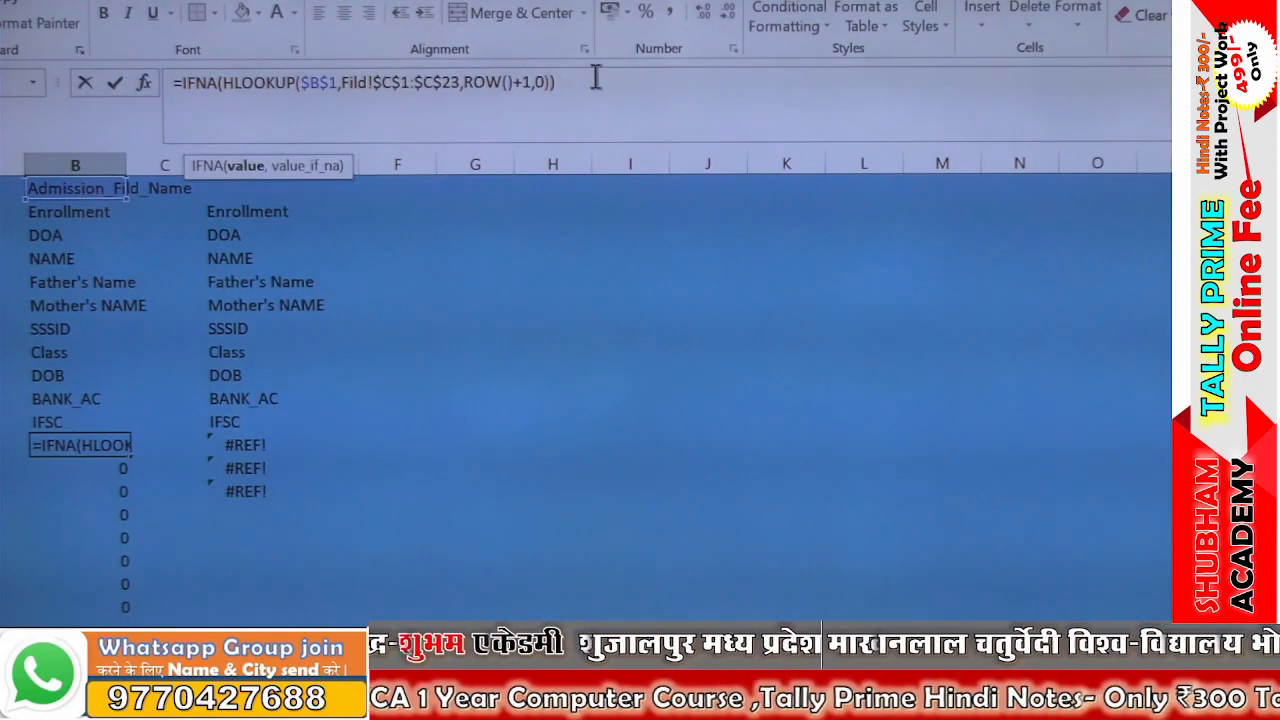
type(",\"\"")
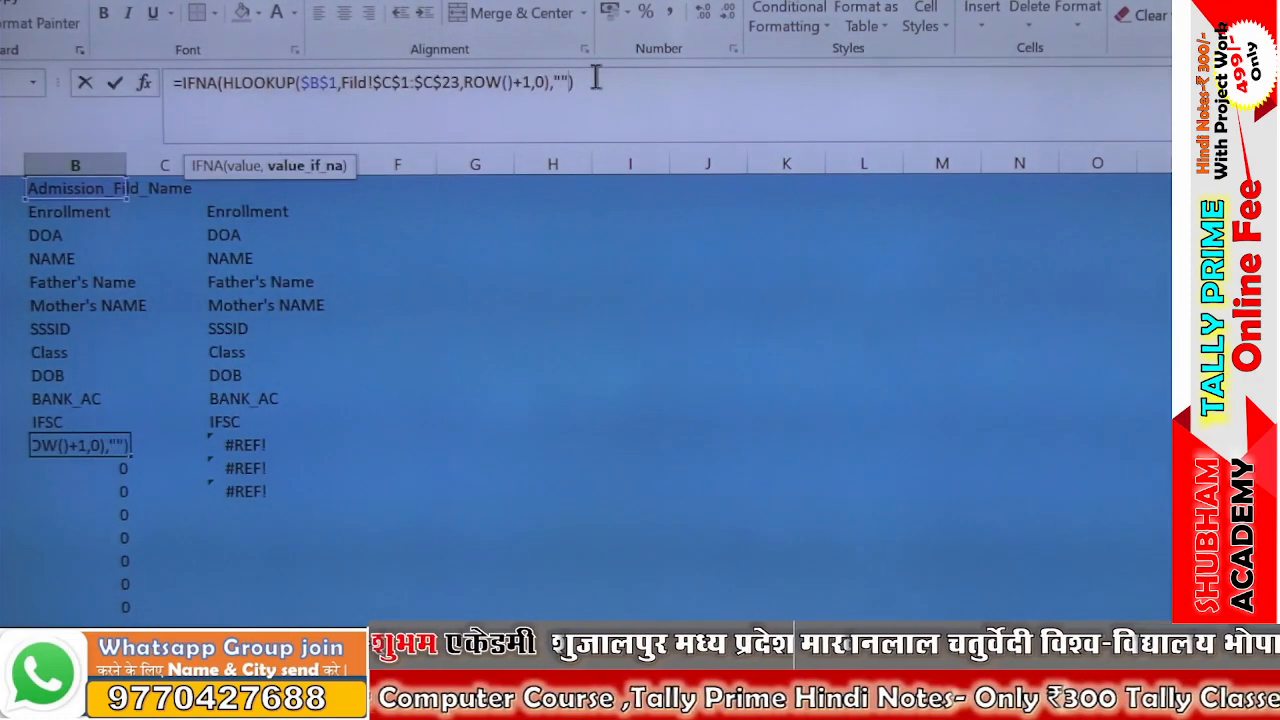
key("Return")
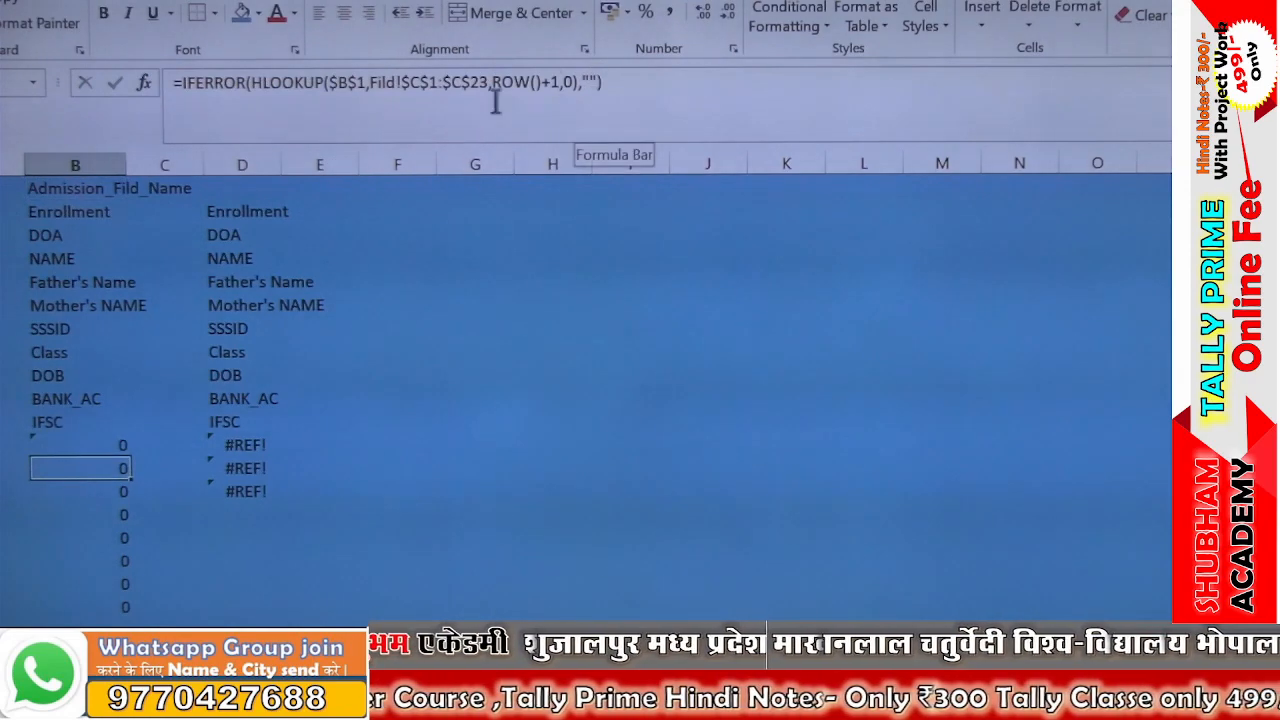
Step: Start a formula in the empty cell G2 with the IF function to show its arguments
left_click(40, 209)
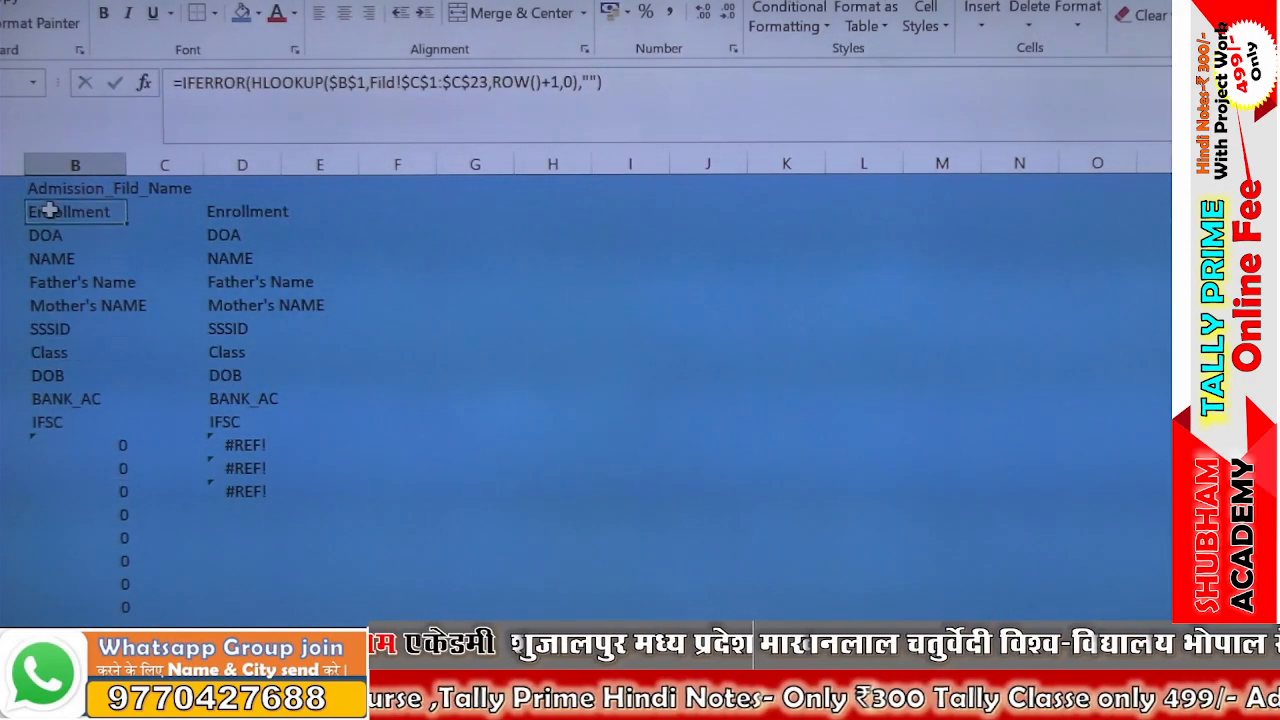
left_click(458, 254)
left_click(471, 210)
type("if")
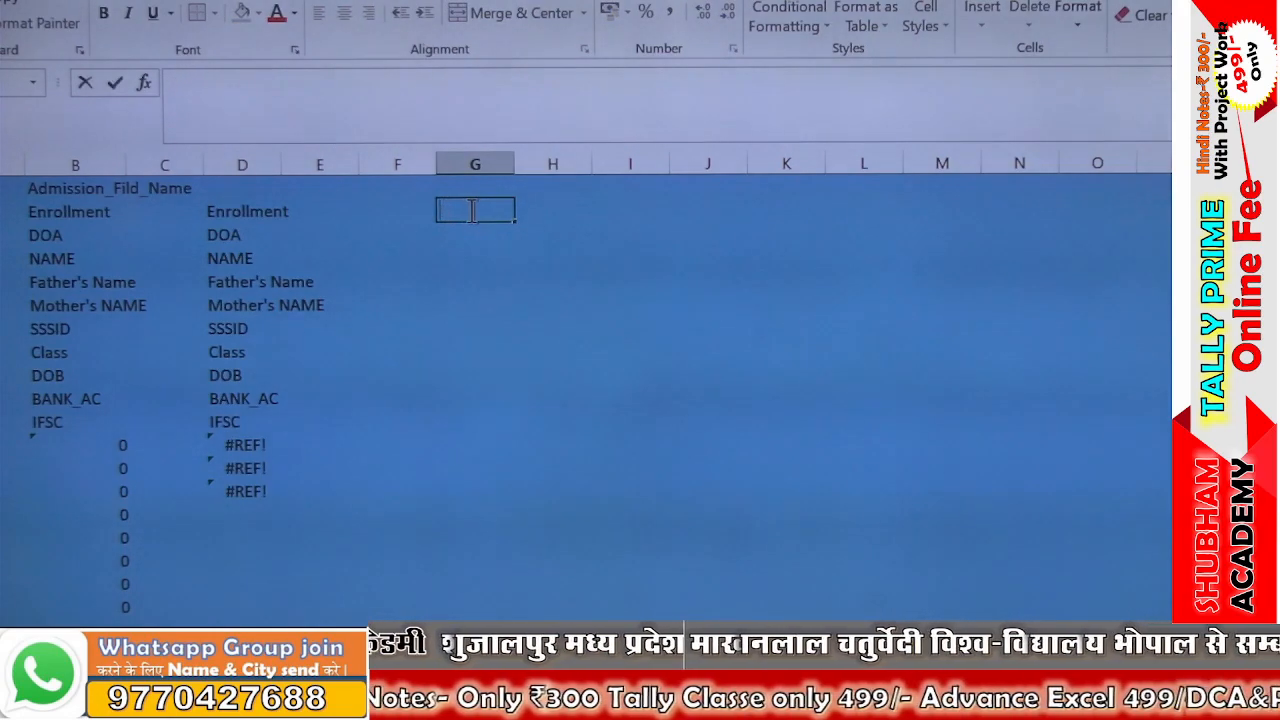
type("=bl")
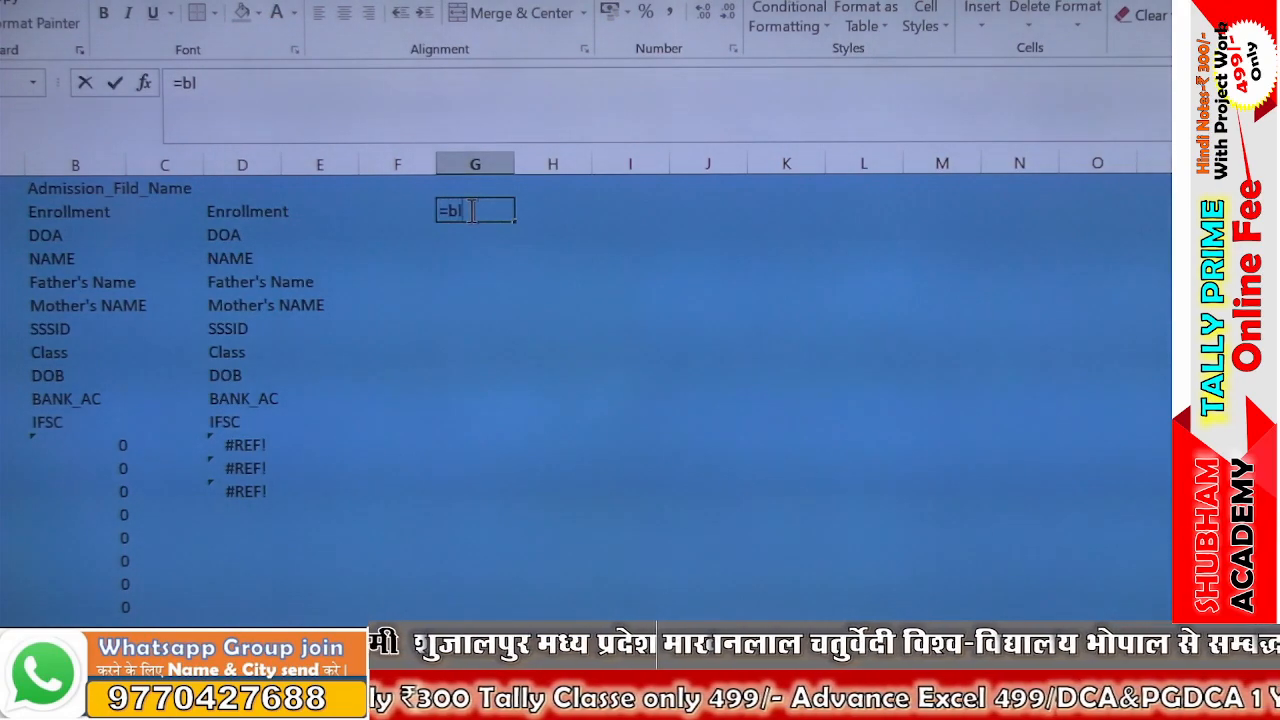
key("BackSpace")
key("BackSpace")
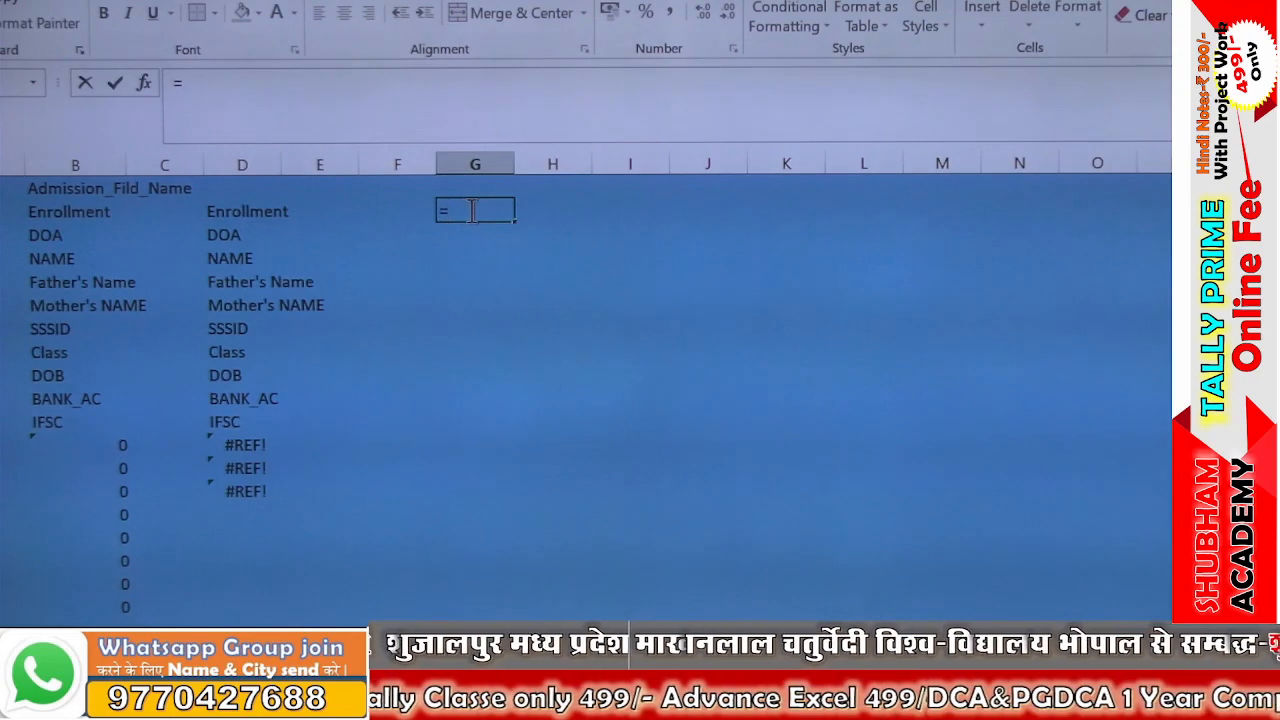
type("if")
key("Down")
key("Down")
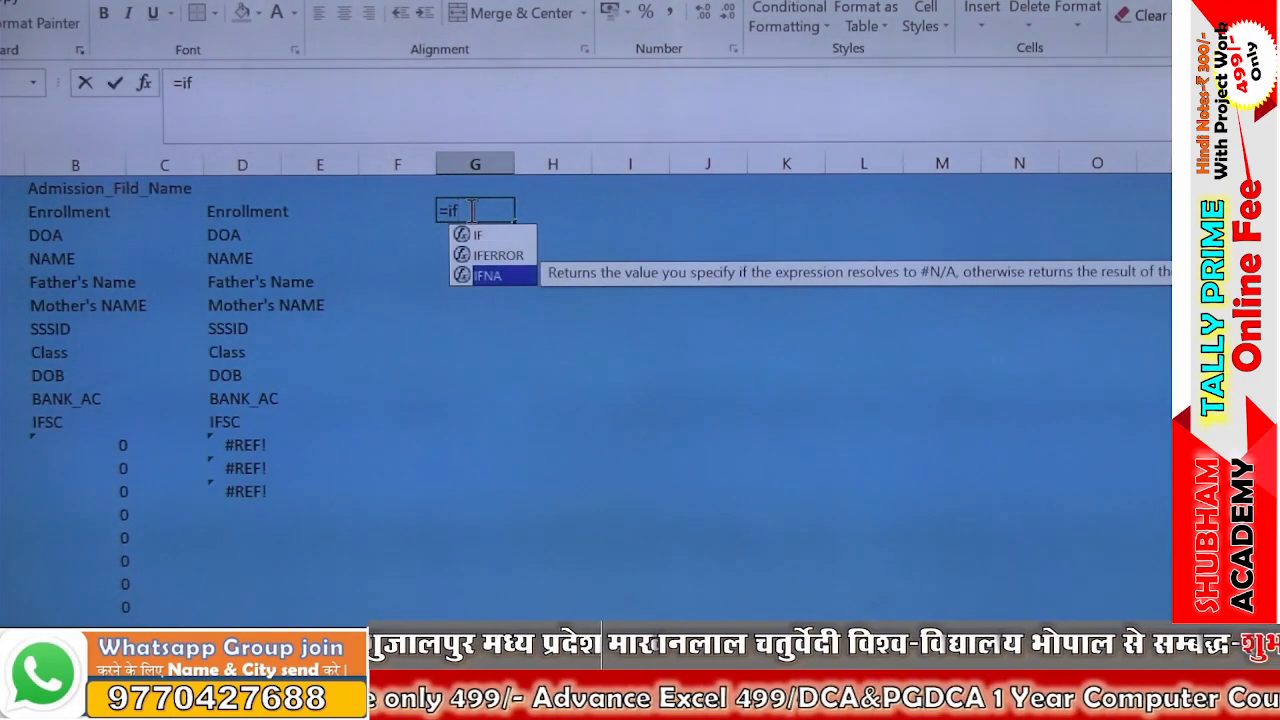
key("Up")
key("Up")
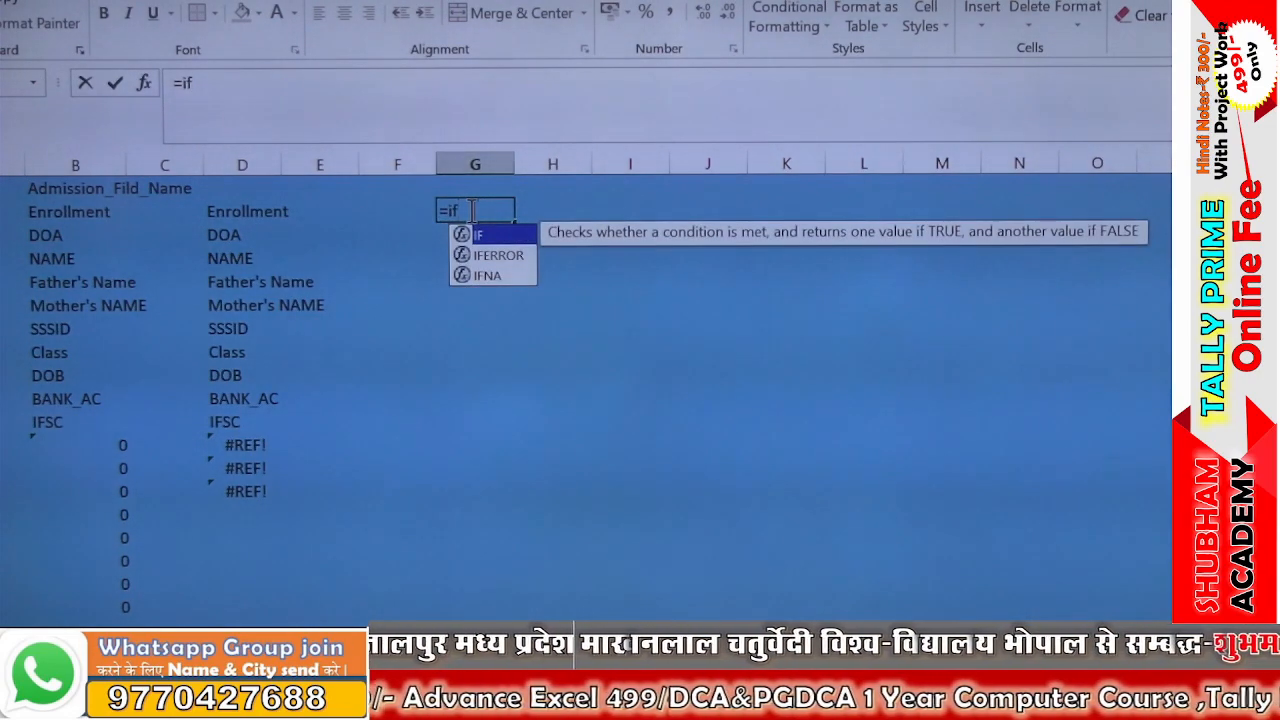
key("Tab")
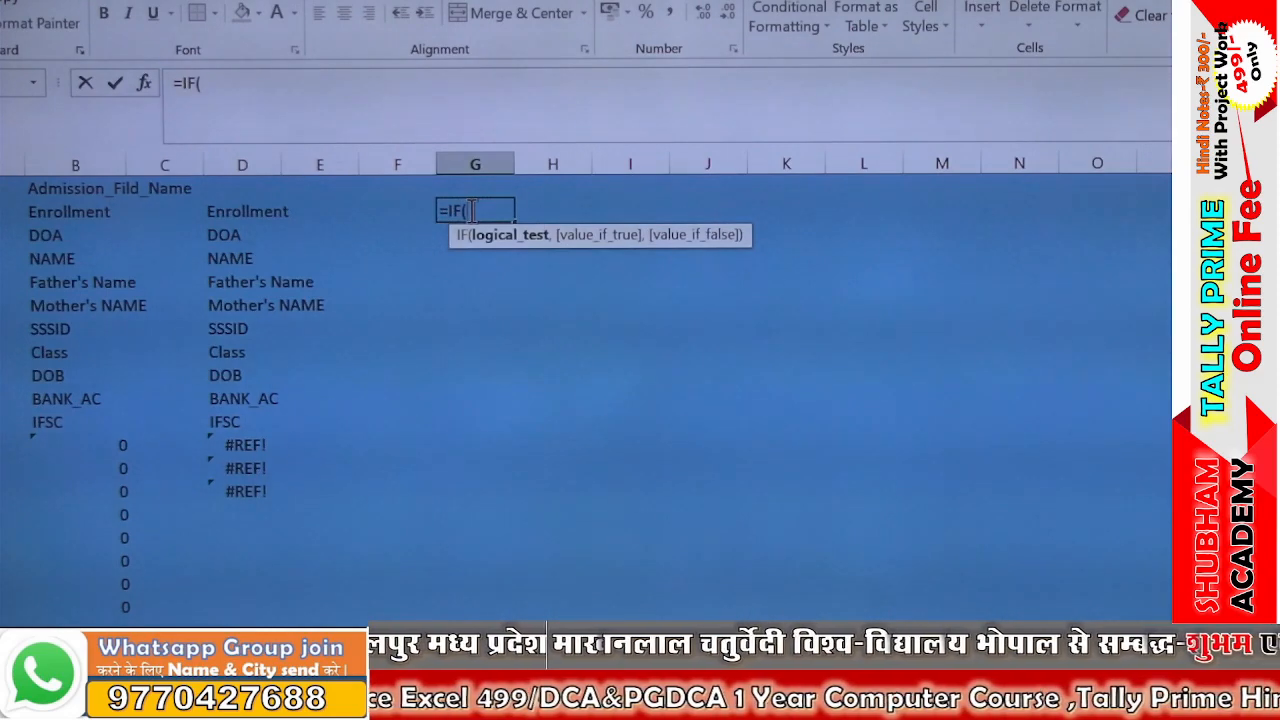
Step: Replace IF with IFERROR in the G2 formula to show its arguments
key("BackSpace")
key("Down")
key("Tab")
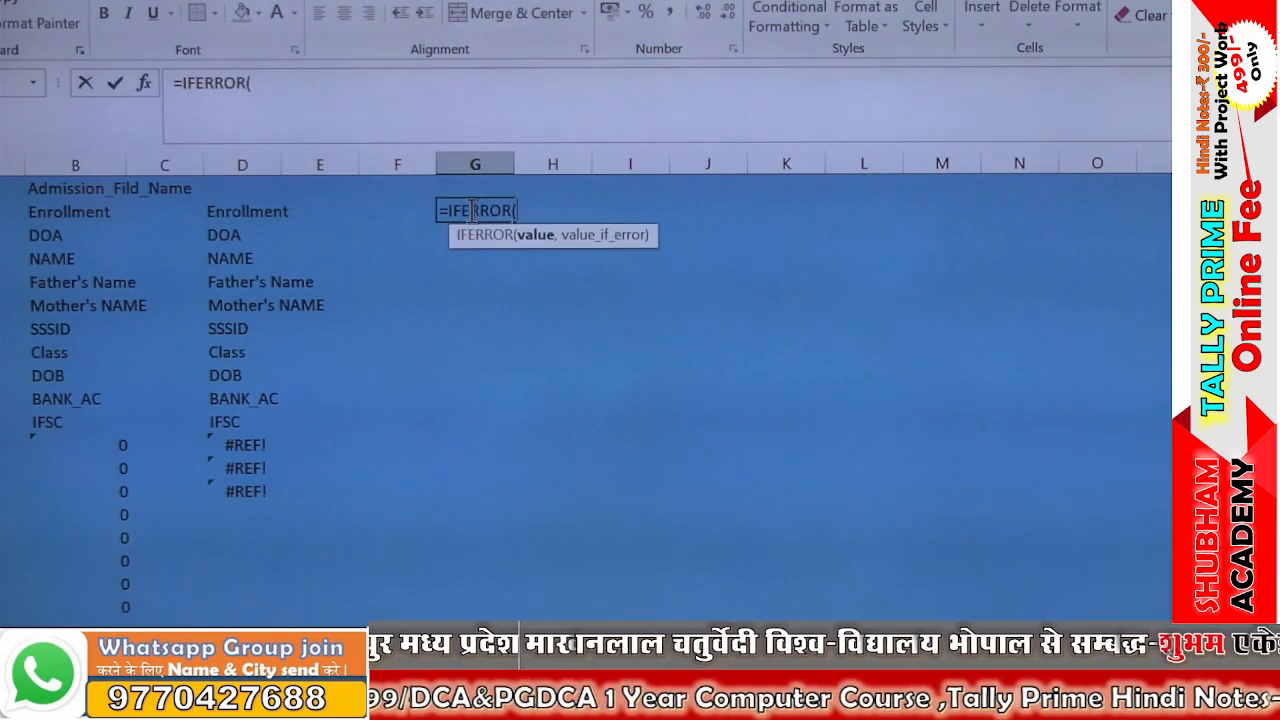
Step: Replace IFERROR with IFNA in G2 to show its arguments, and discard the unfinished formula
key("BackSpace")
key("BackSpace")
key("BackSpace")
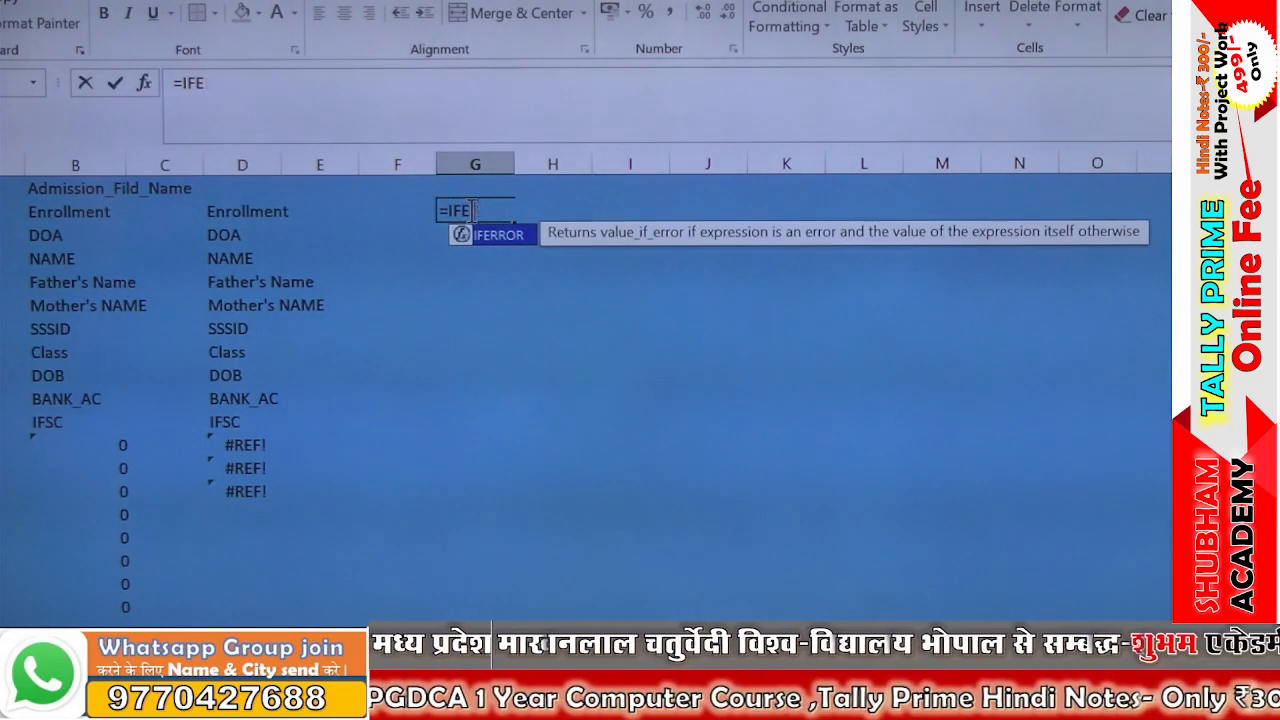
key("BackSpace")
key("BackSpace")
key("Down")
key("Down")
key("Tab")
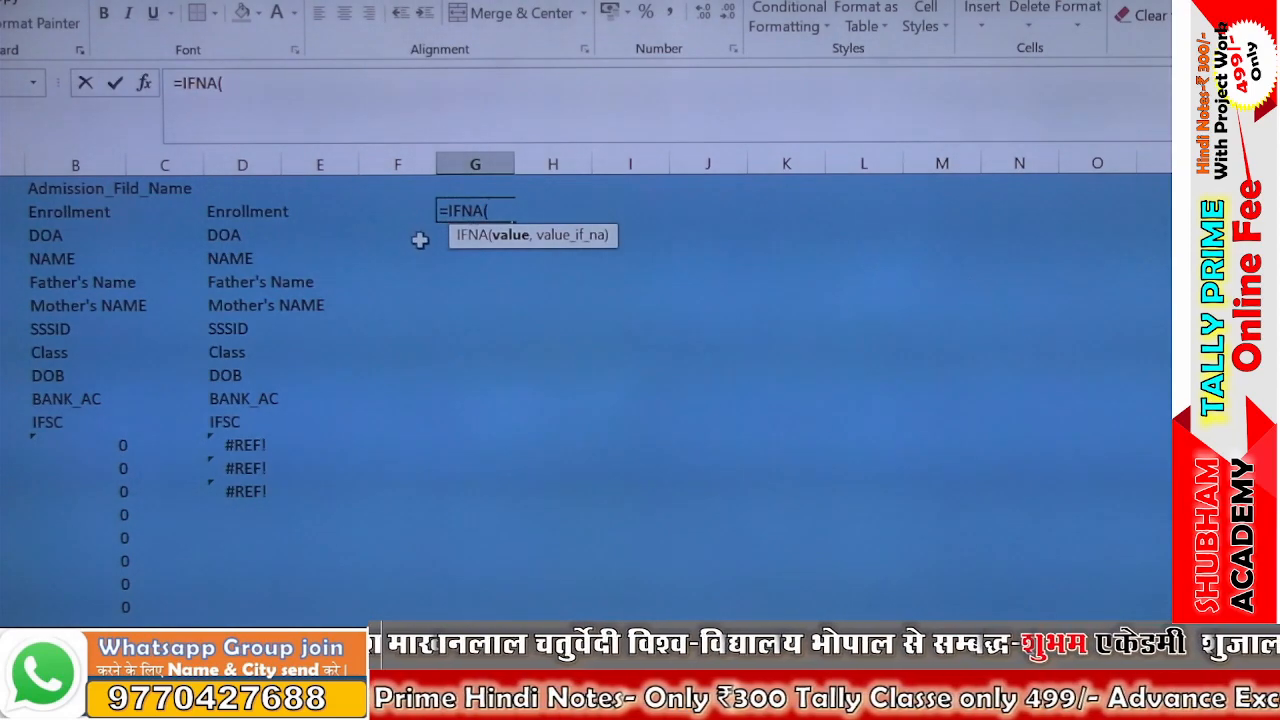
key("BackSpace")
key("BackSpace")
key("BackSpace")
key("BackSpace")
key("BackSpace")
key("BackSpace")
right_click(460, 281)
key("Escape")
Step: Wrap the OFFSET formula in D3 in IFERROR with an empty string ("") as value_if_error
left_click(82, 211)
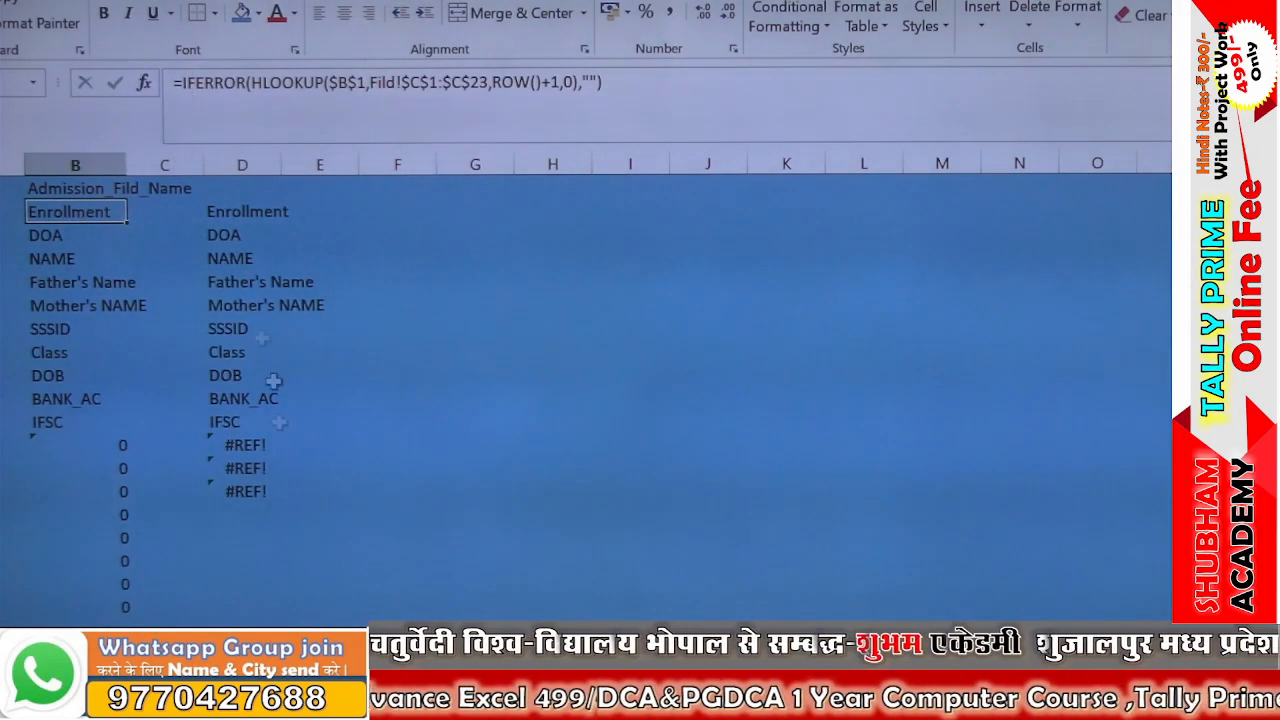
left_click(229, 240)
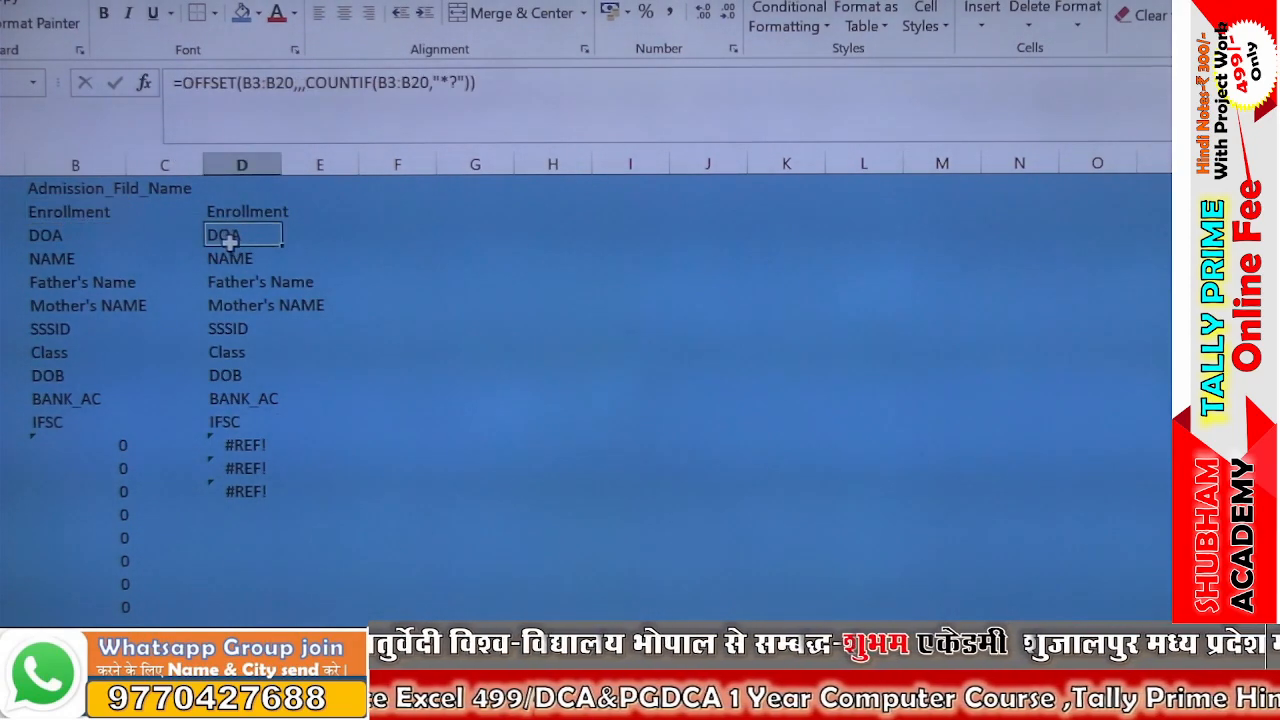
left_click(188, 80)
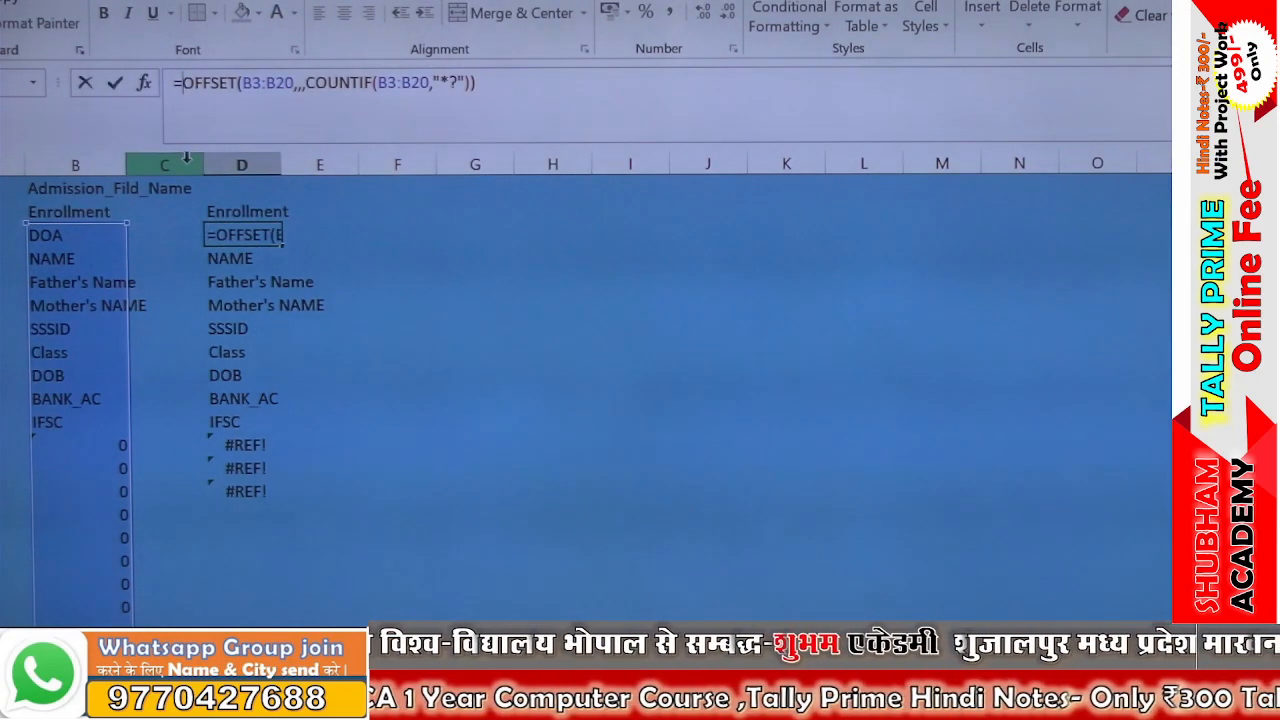
type("IF")
key("Down")
key("Tab")
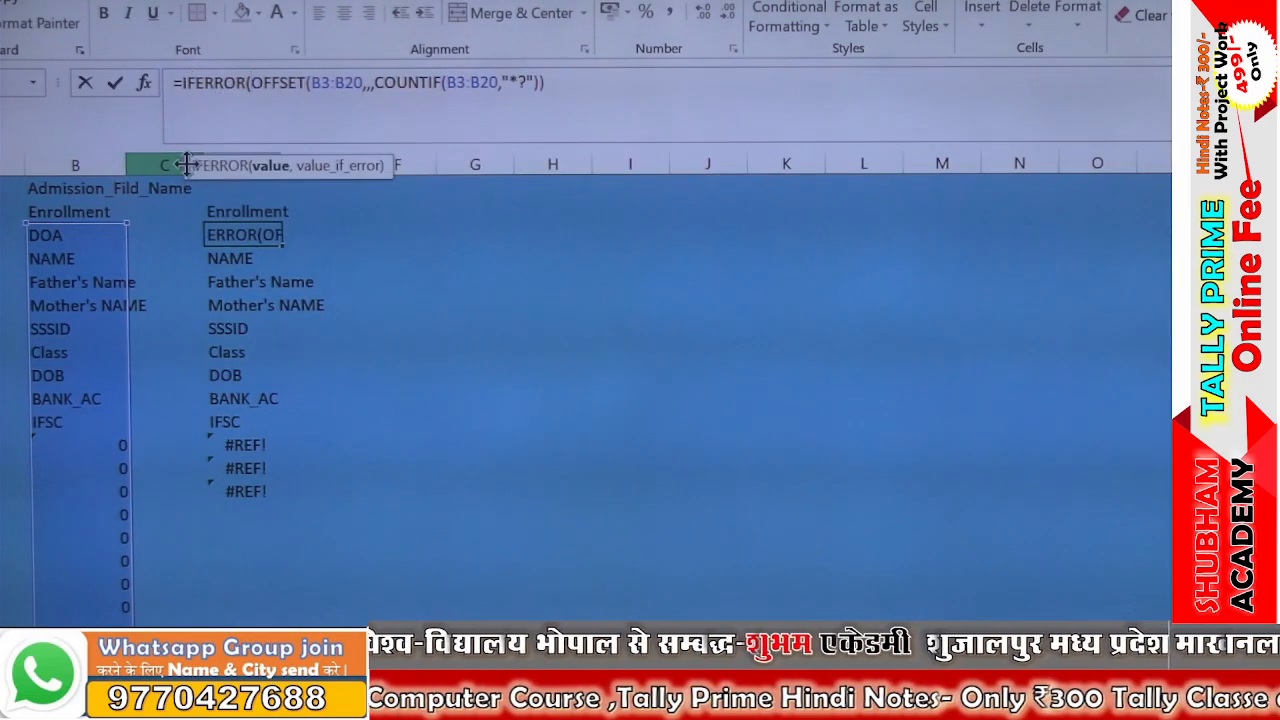
left_click(556, 88)
type(",\"\")")
key("Return")
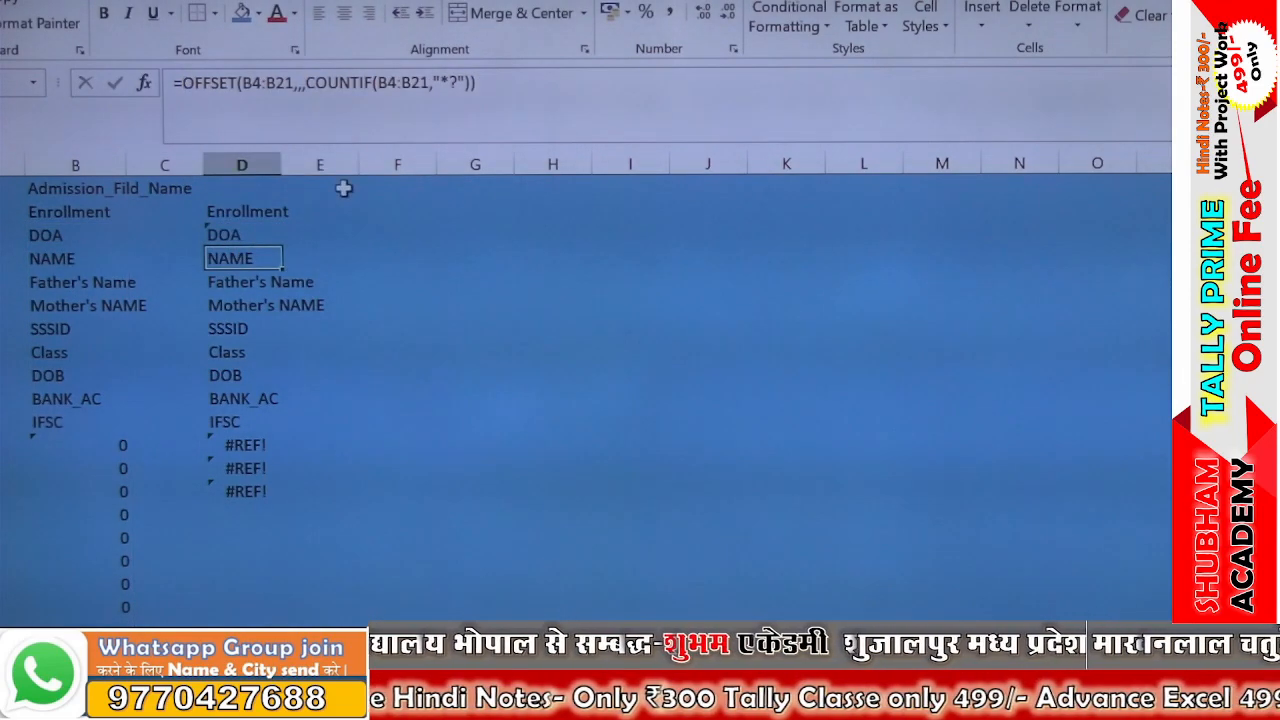
Step: Fill the IFERROR formula from D3 down through the #REF! rows to D14
left_click(278, 238)
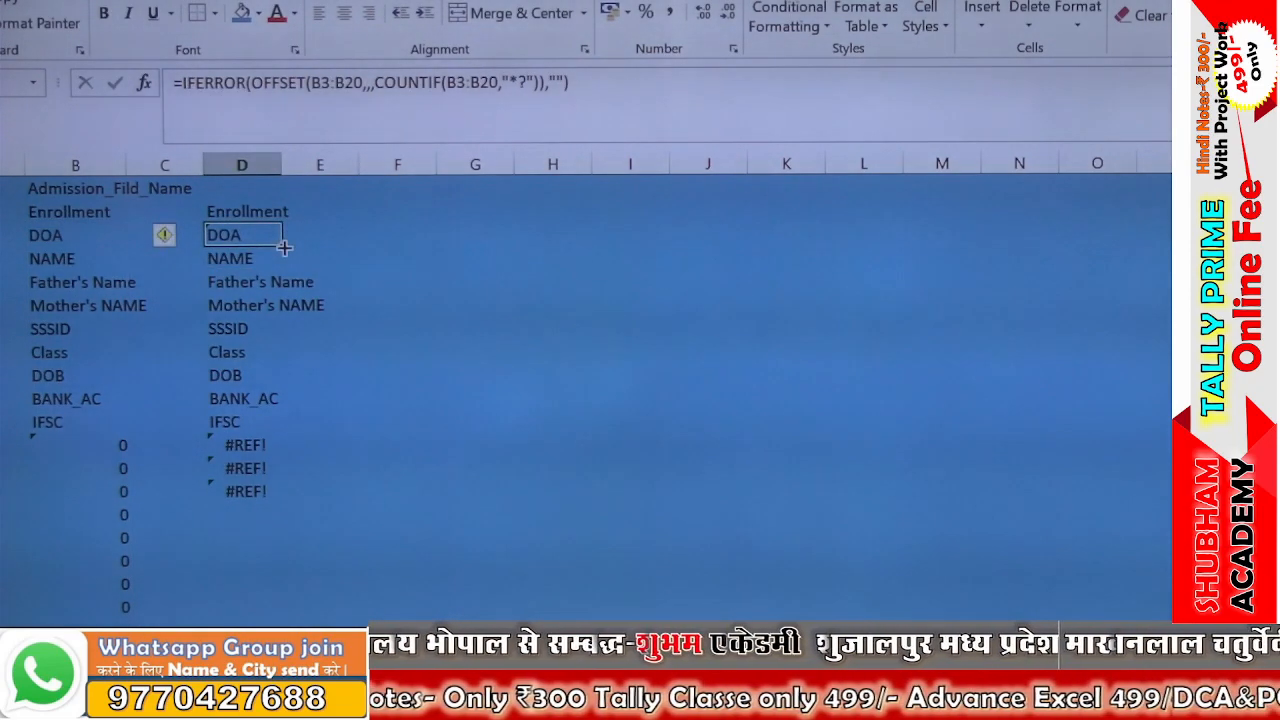
left_click_drag(284, 247, 288, 497)
left_click(334, 418)
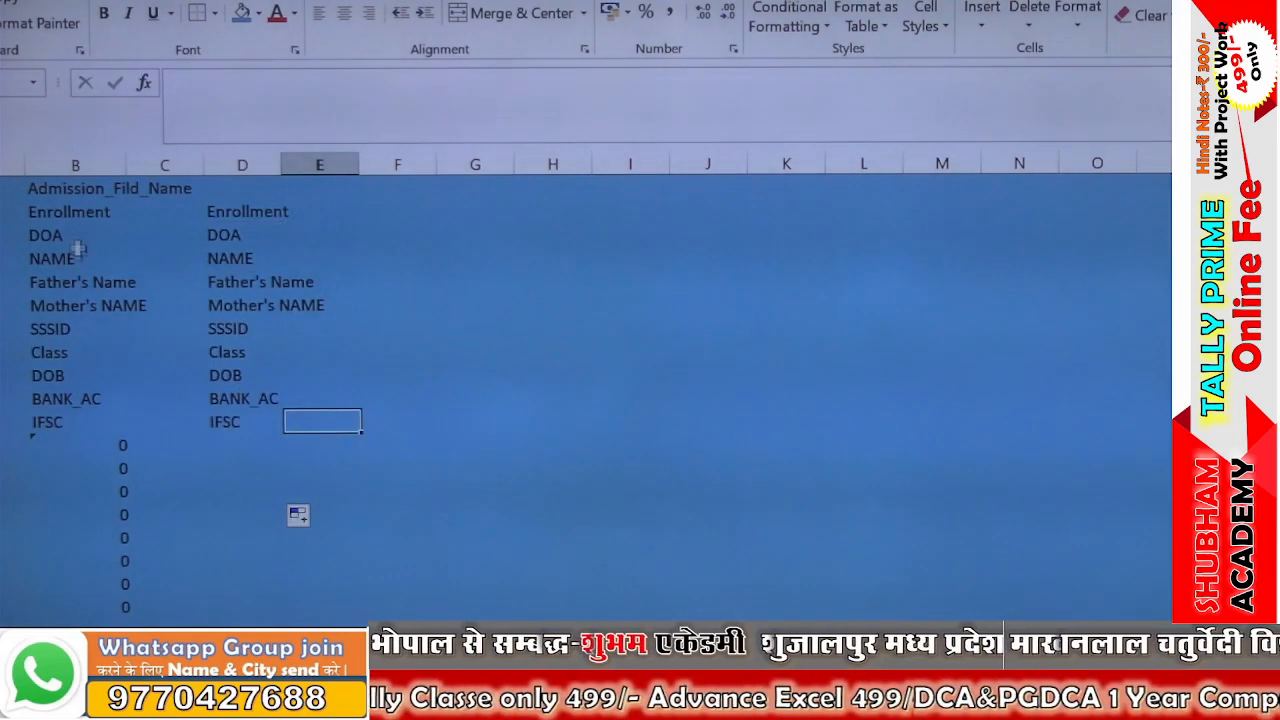
Step: Review the formulas in B2 and D3, and clear the lists in columns B to E below the Admission_Fild_Name heading
left_click(70, 212)
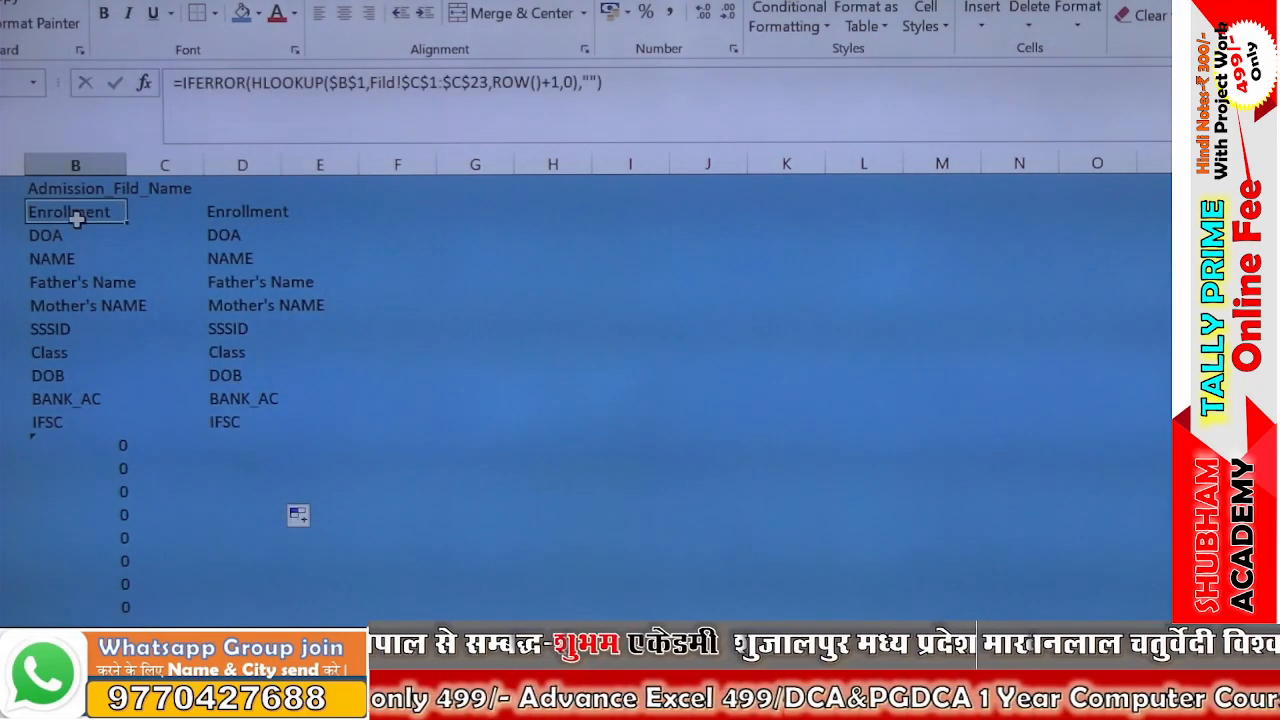
left_click(278, 242)
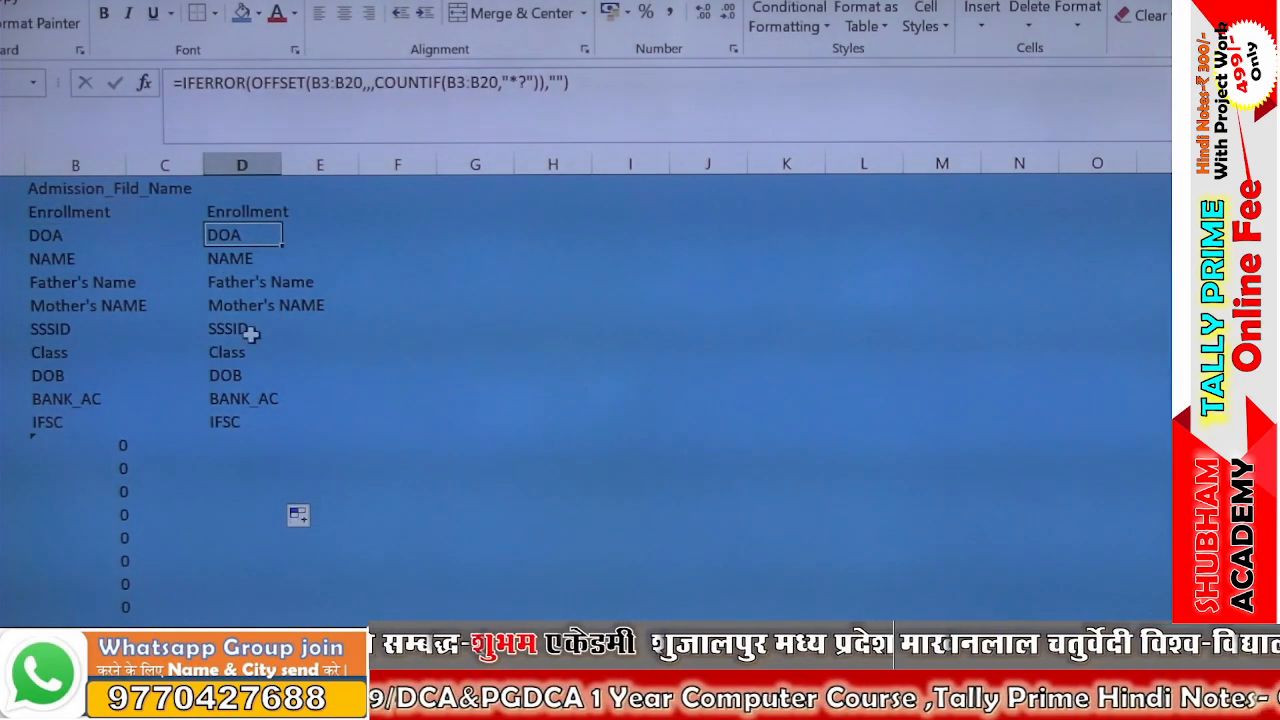
left_click(107, 215)
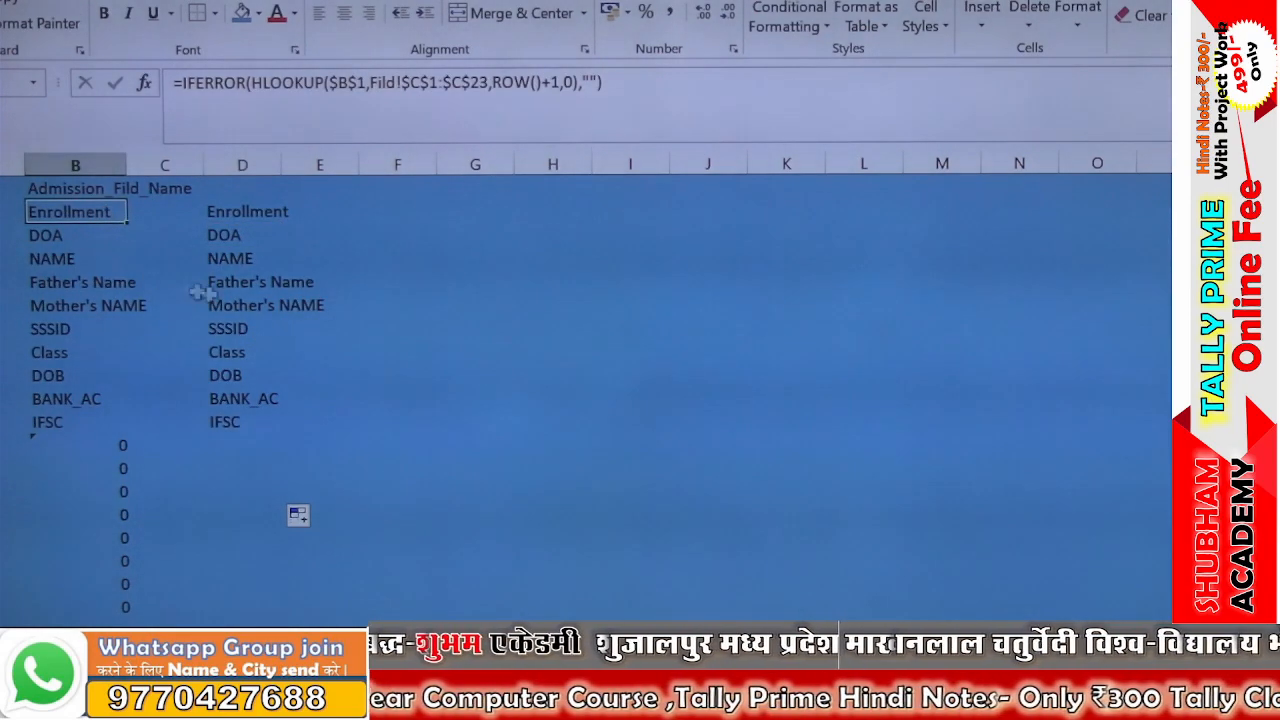
left_click(287, 287)
left_click_drag(40, 212, 309, 610)
key("Delete")
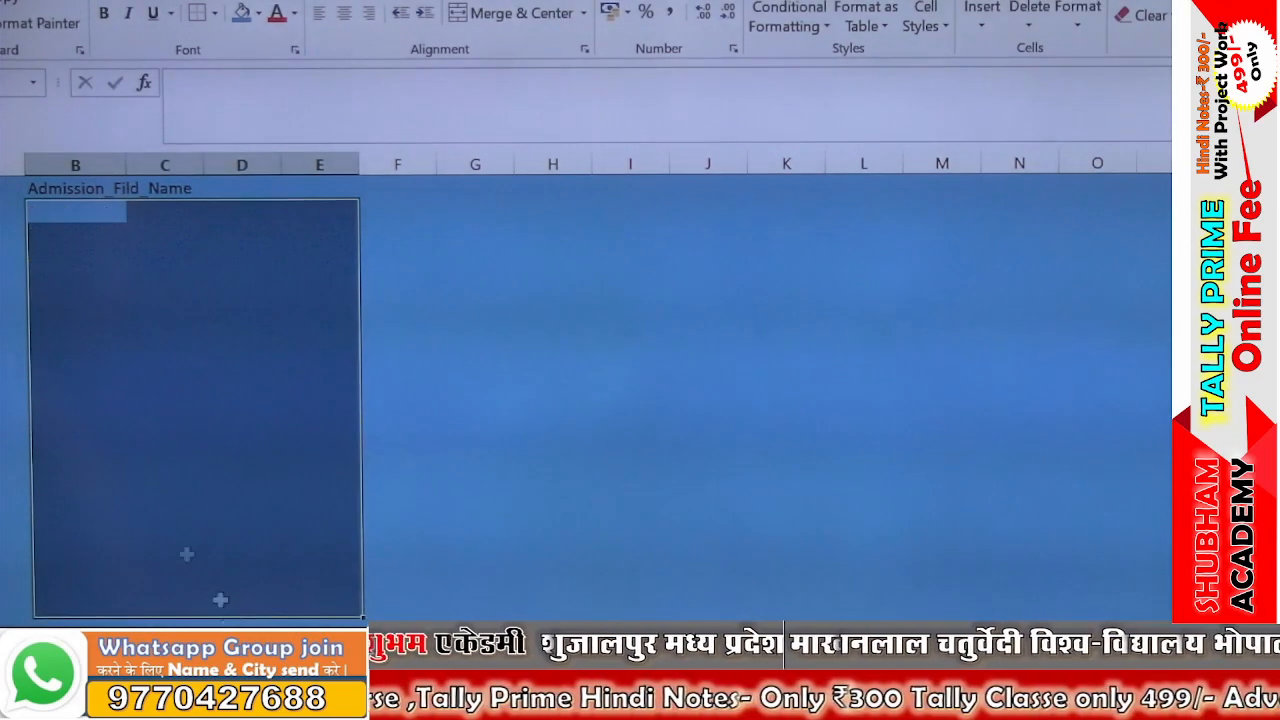
left_click(168, 444)
Step: Start an OFFSET formula in B2 with Fild!C3:C32 as the reference, leaving the rows and cols arguments empty
left_click(64, 205)
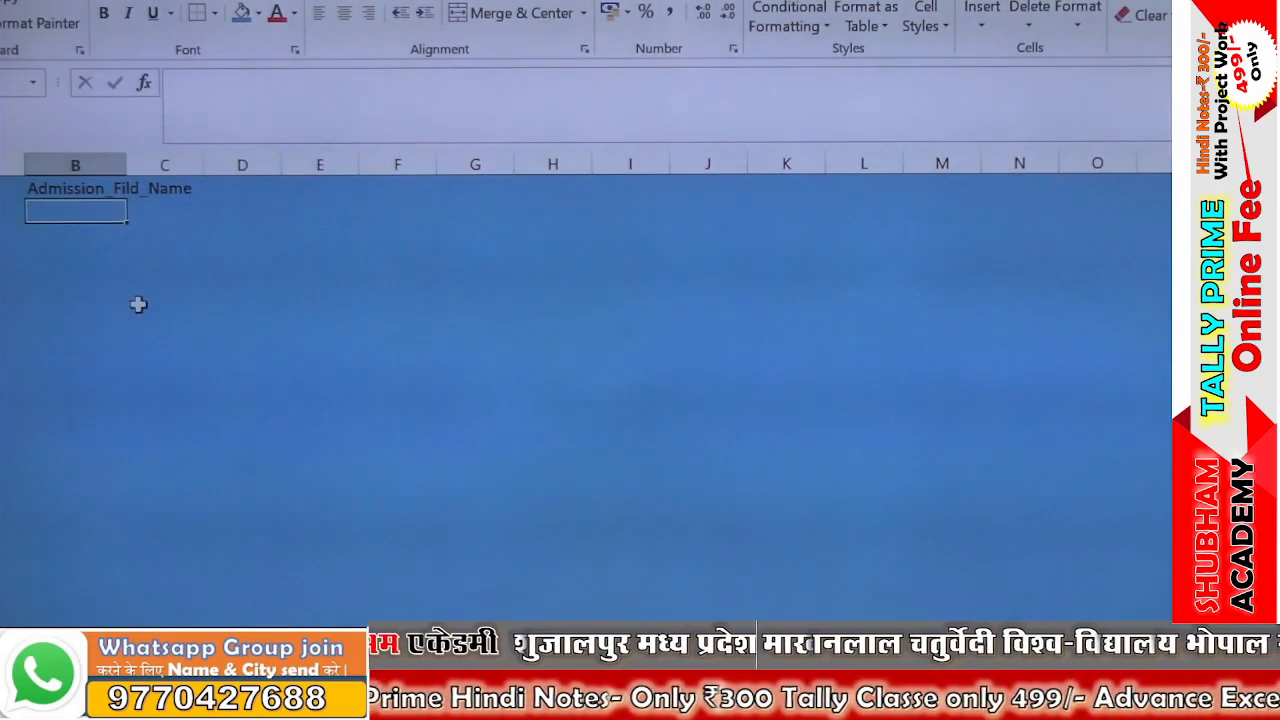
type("=")
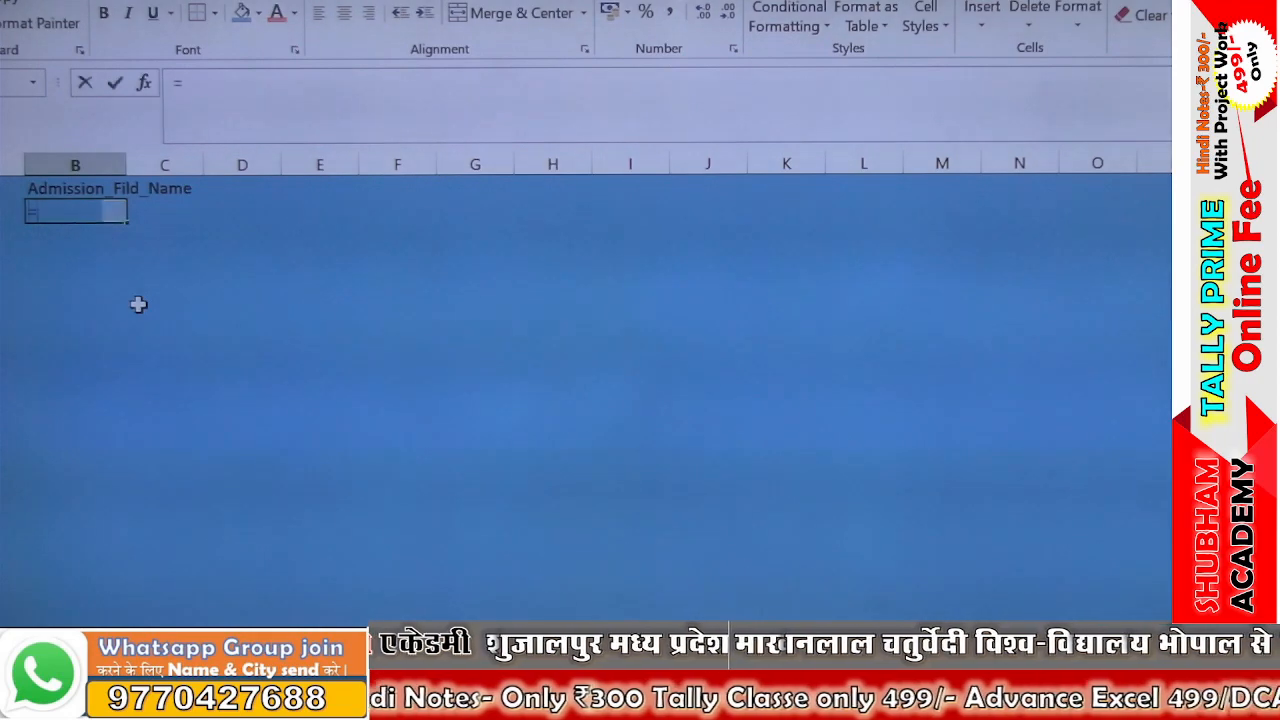
type("o")
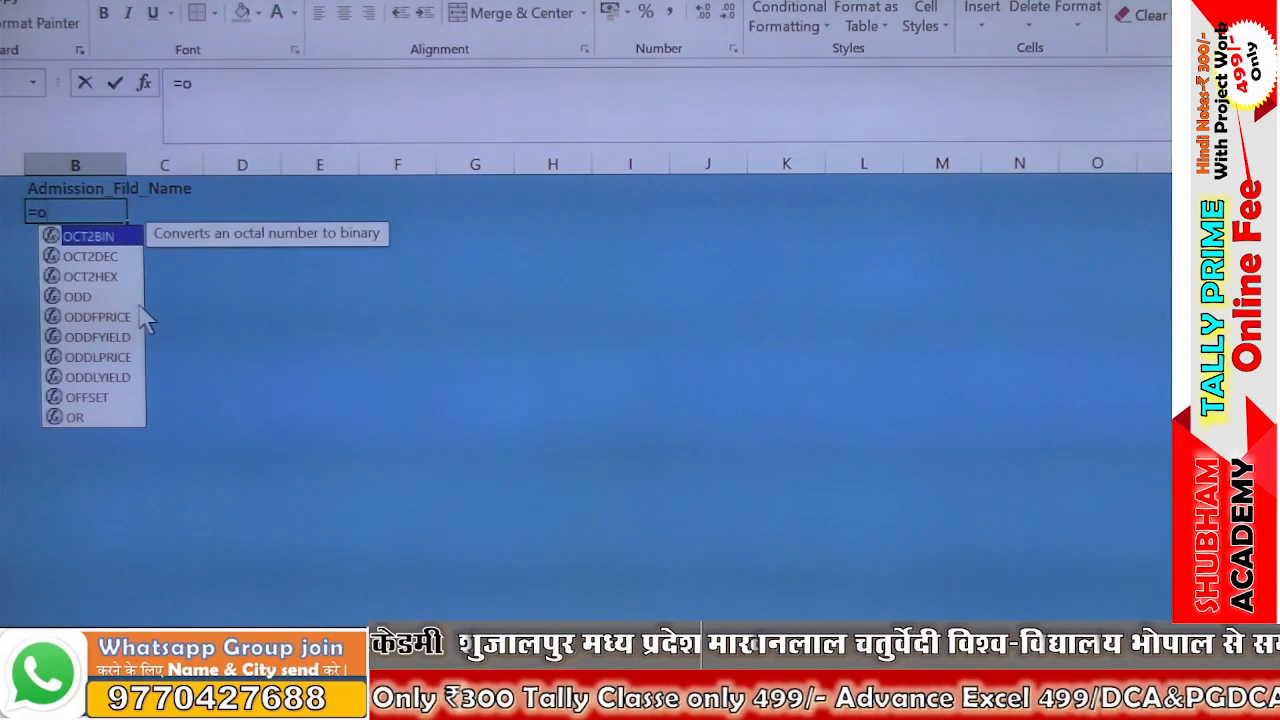
type("ff")
key("Tab")
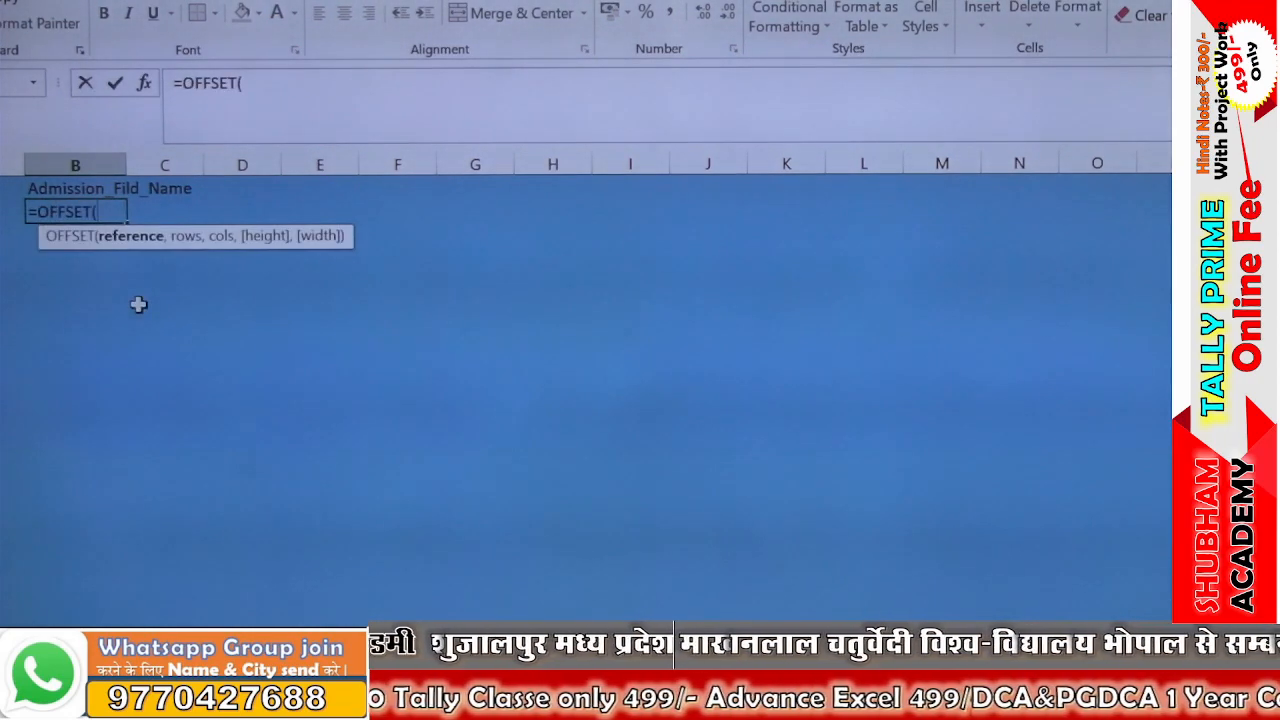
left_click(135, 645)
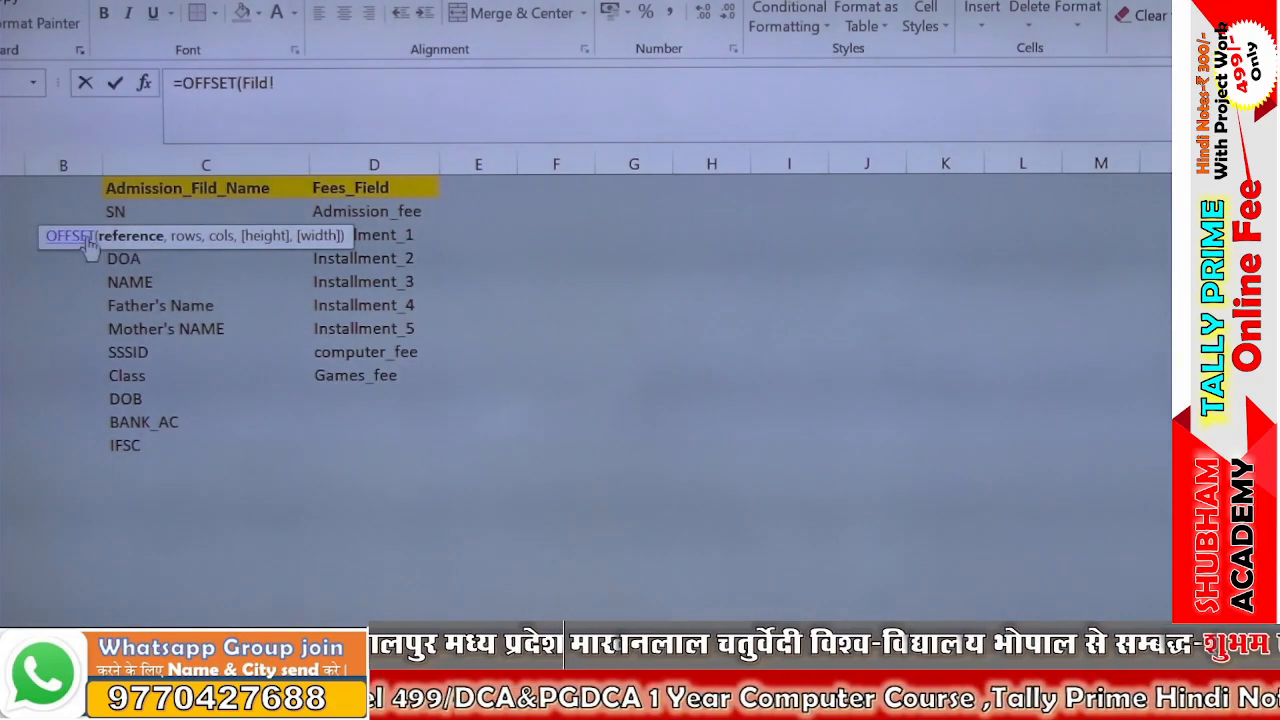
left_click_drag(172, 240, 444, 465)
left_click_drag(167, 235, 178, 586)
type(",")
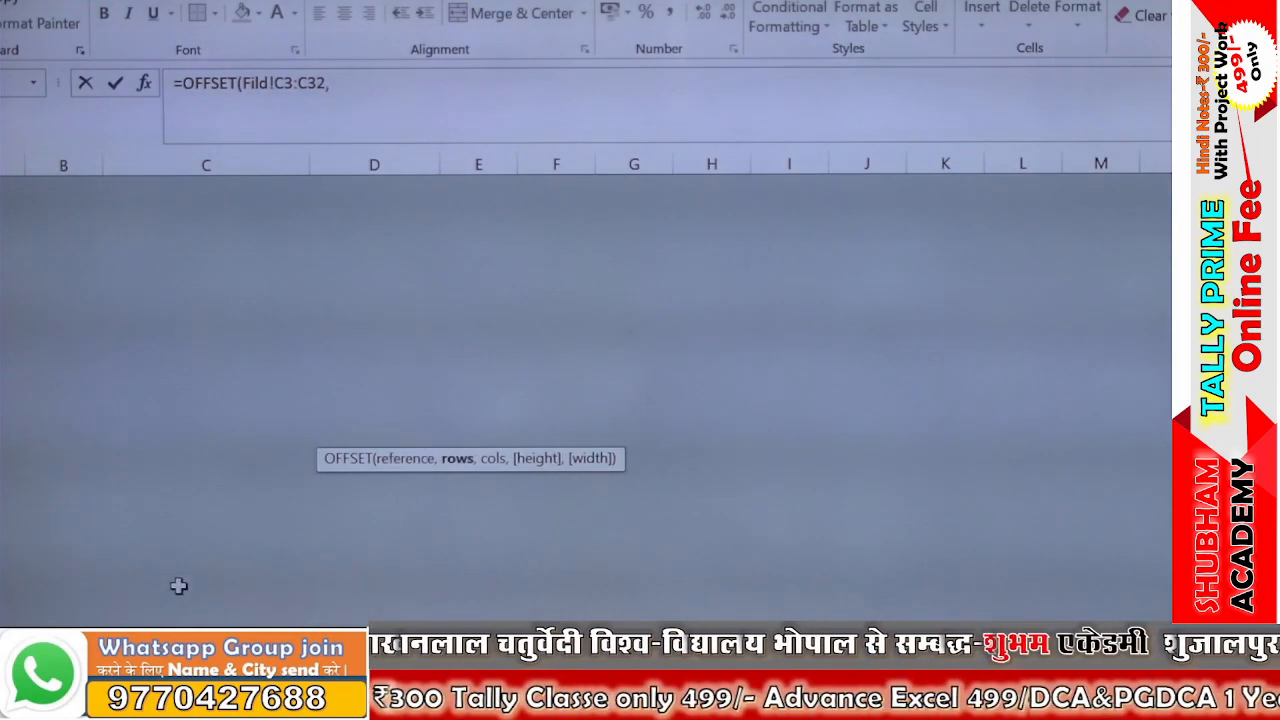
type(",,")
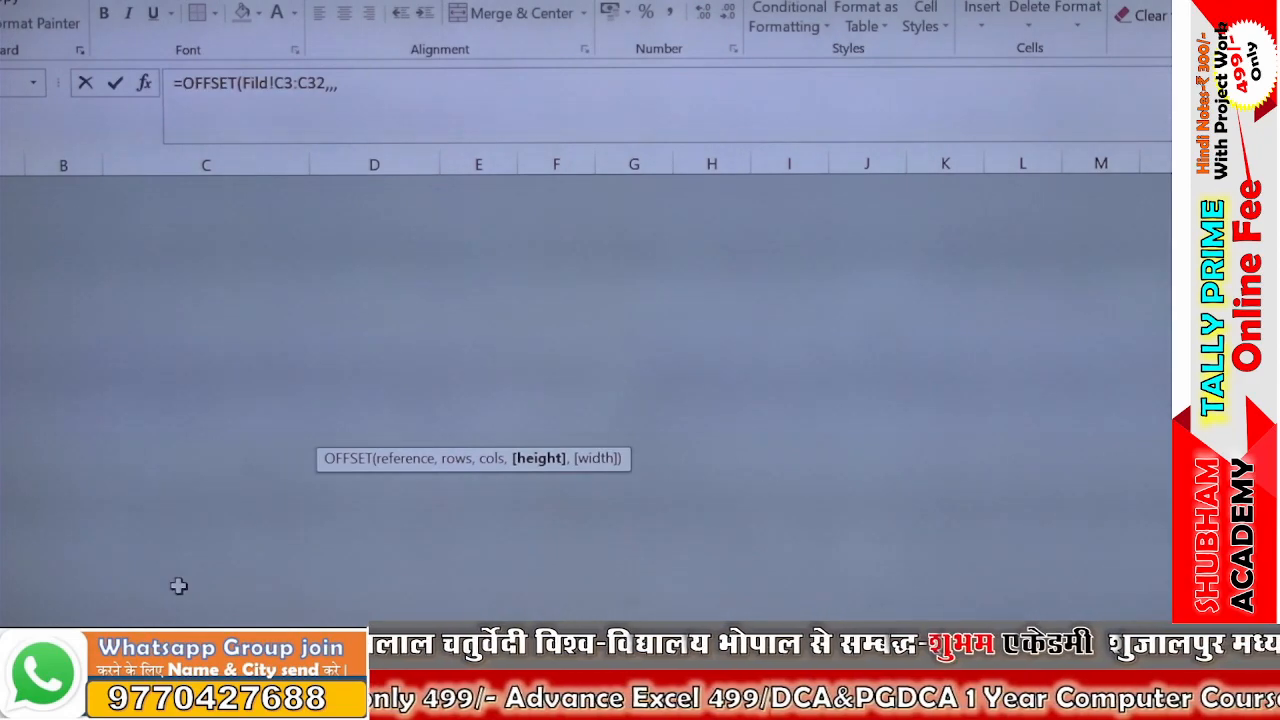
Step: Add COUNTIF as the OFFSET height argument and pick its range down column C of the Fild sheet, starting at C3
type("coun")
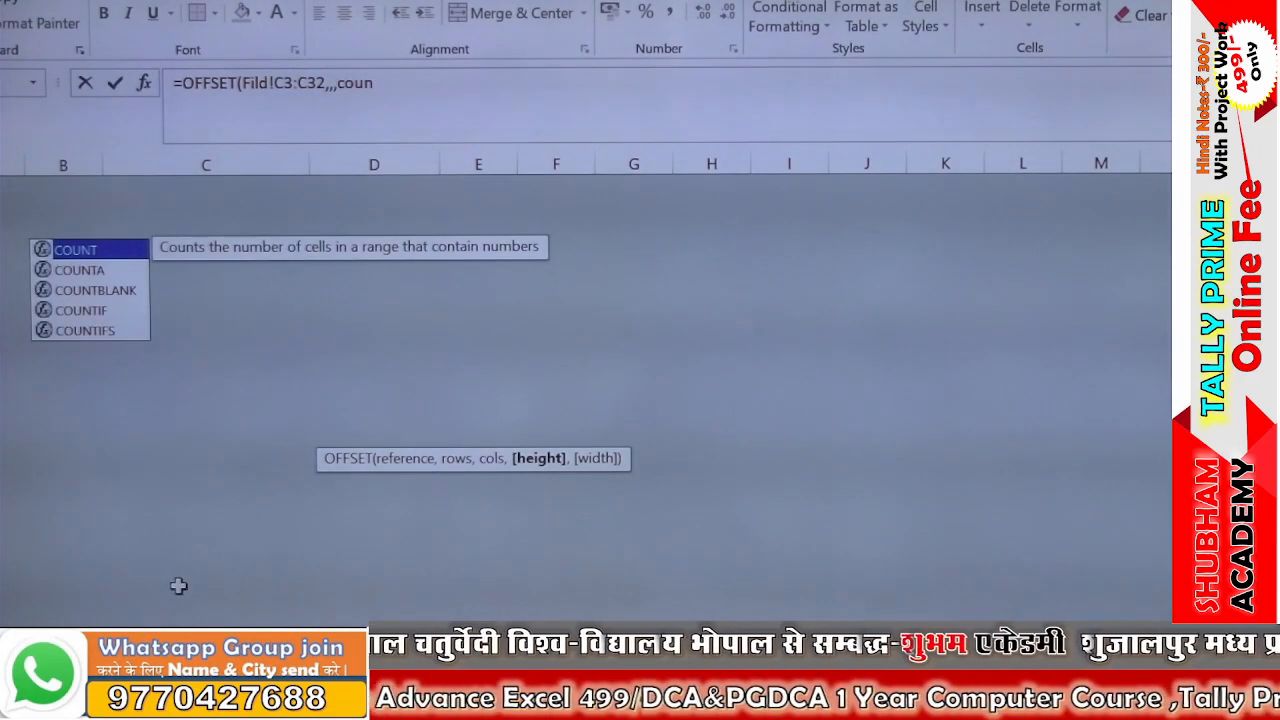
key("Down")
key("Down")
key("Down")
key("Tab")
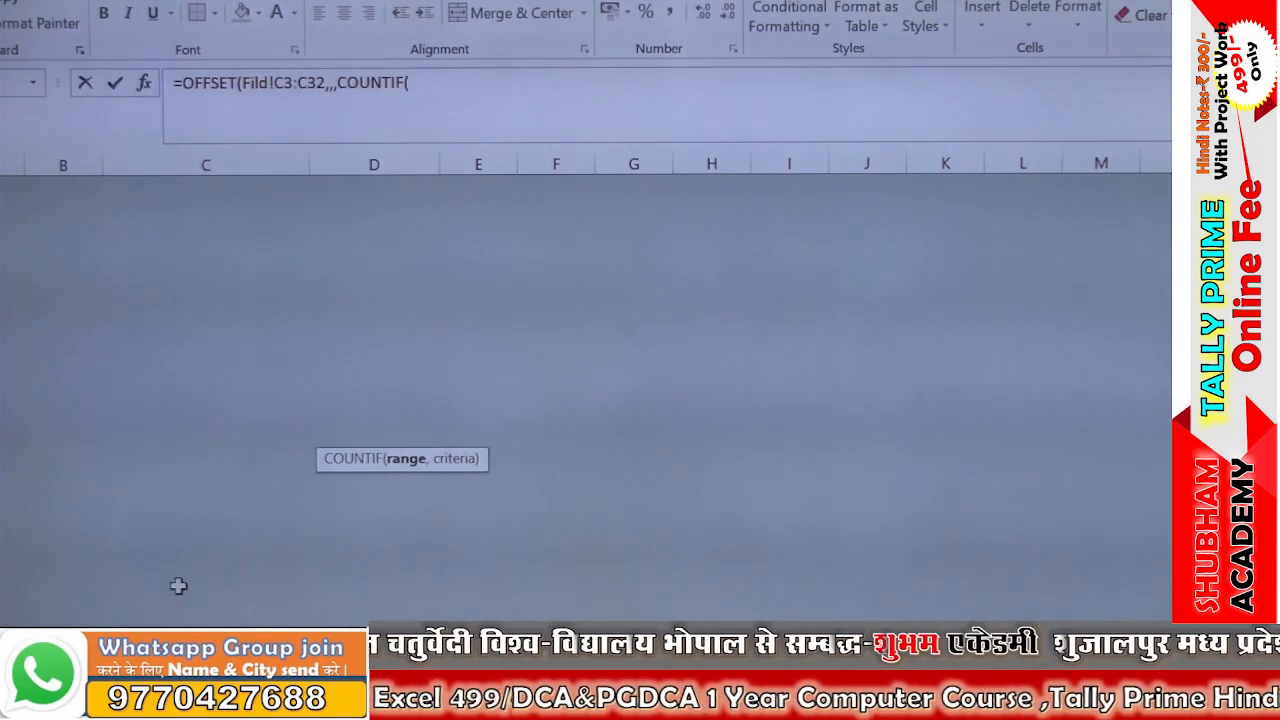
left_click_drag(123, 234, 160, 467)
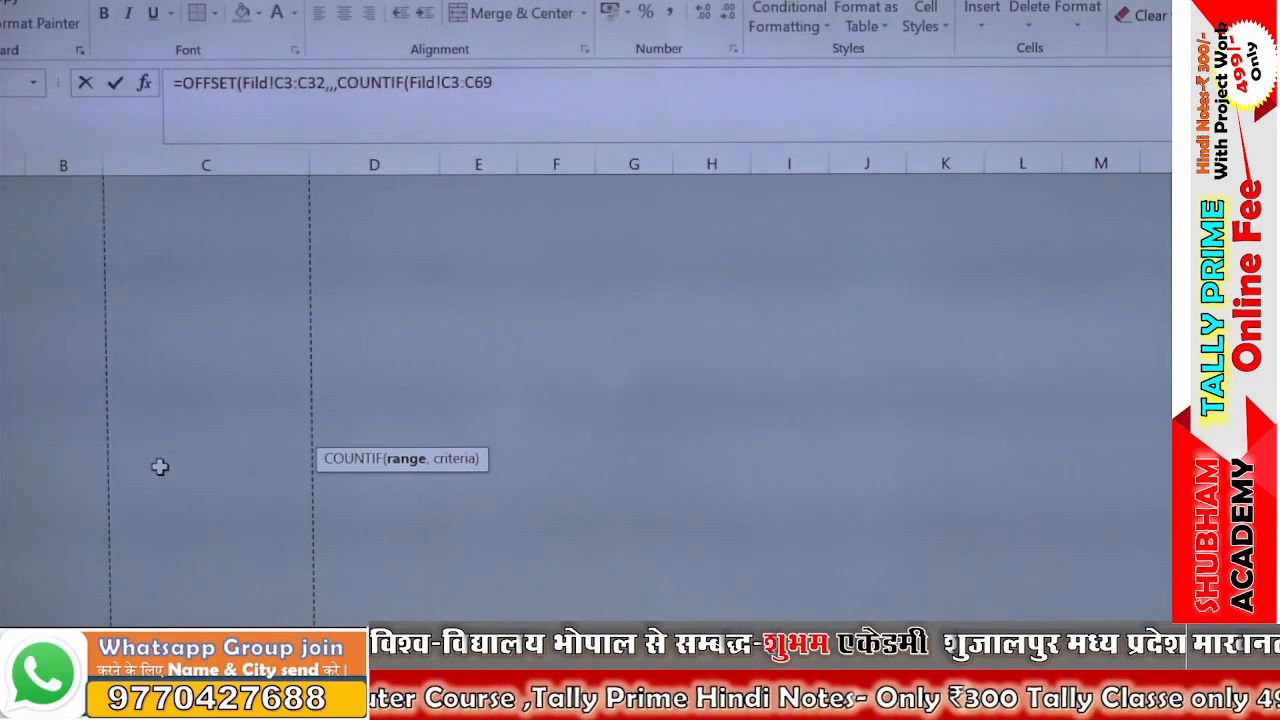
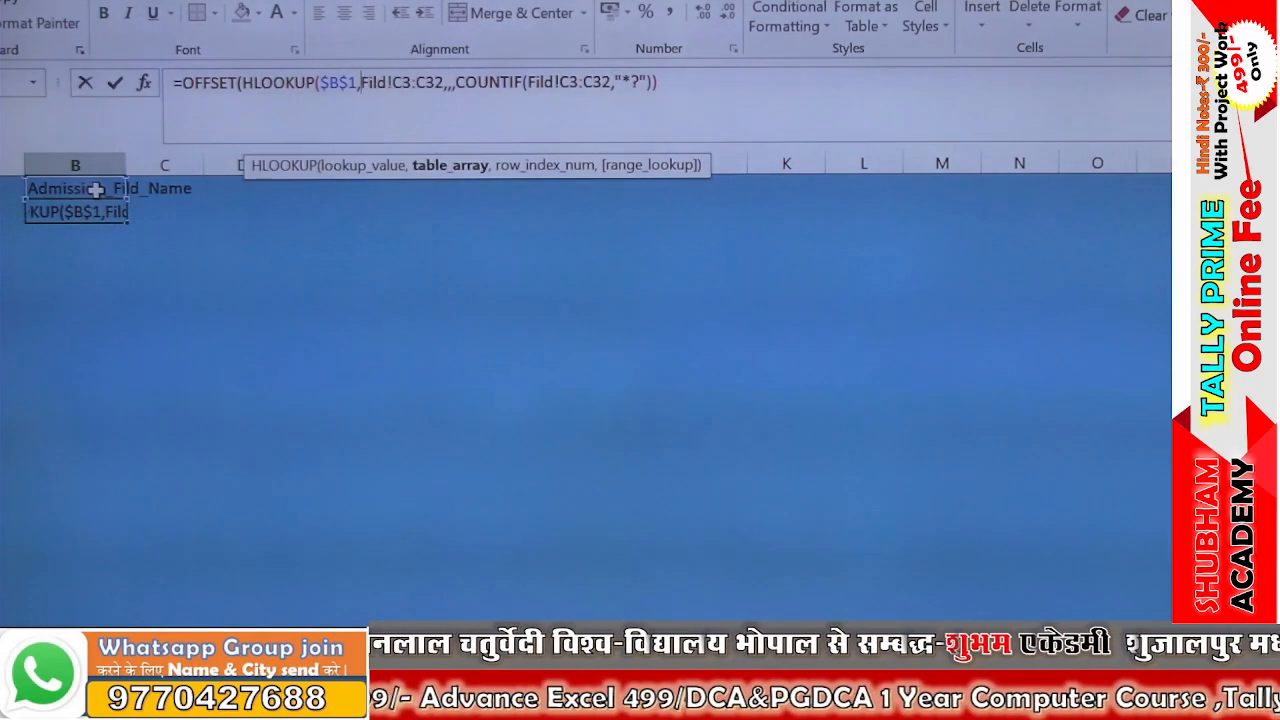
Step: Add row()+1 as the row index argument of the HLOOKUP nested in the OFFSET formula
left_click(449, 90)
type(",")
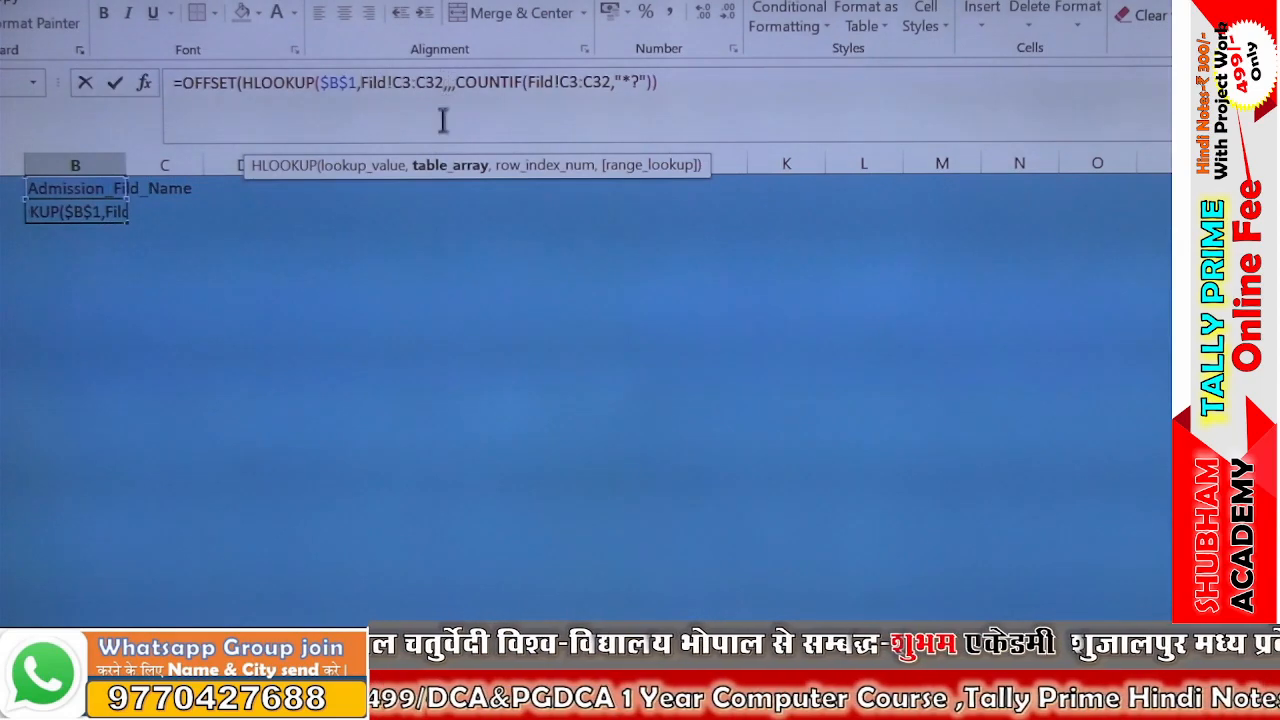
type(",")
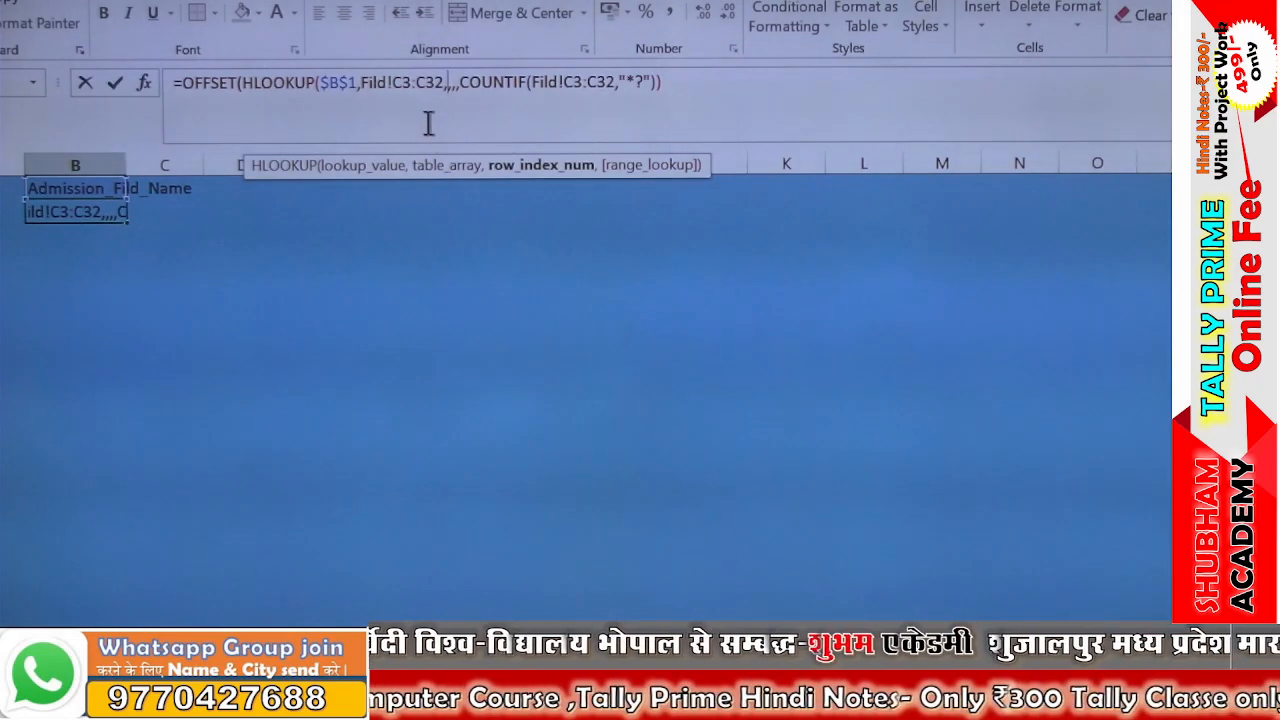
type("row")
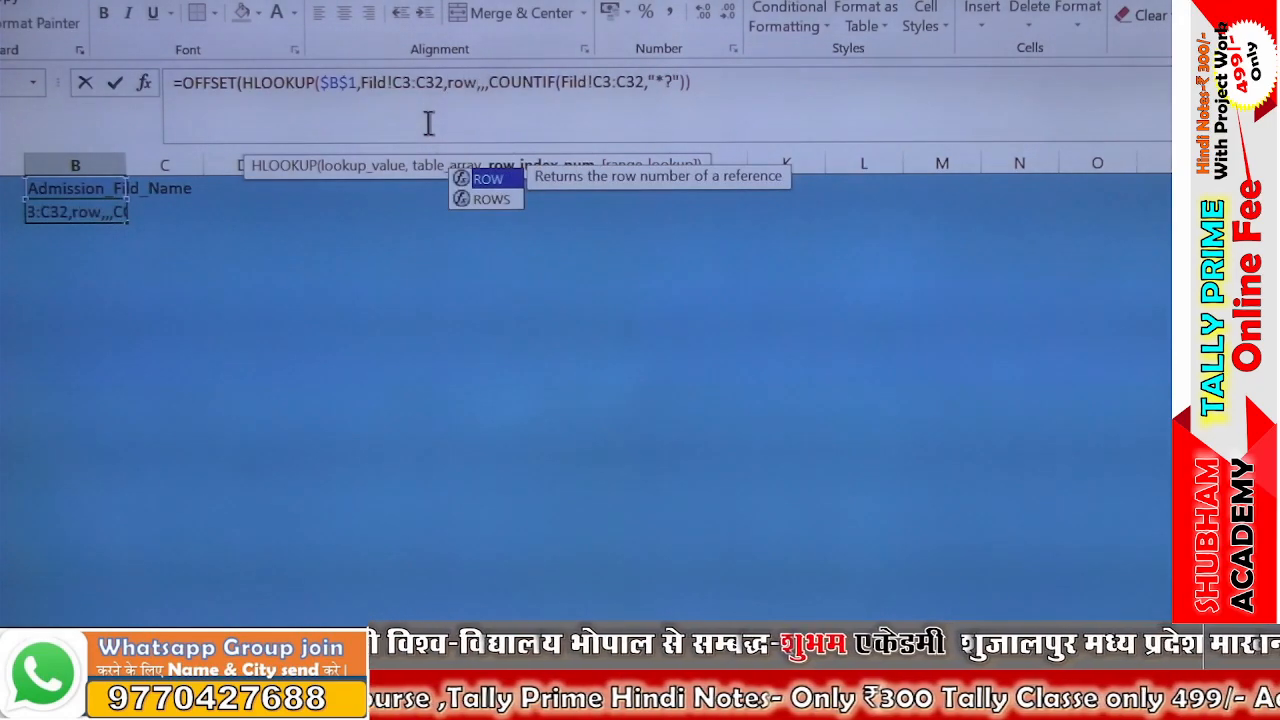
type("()")
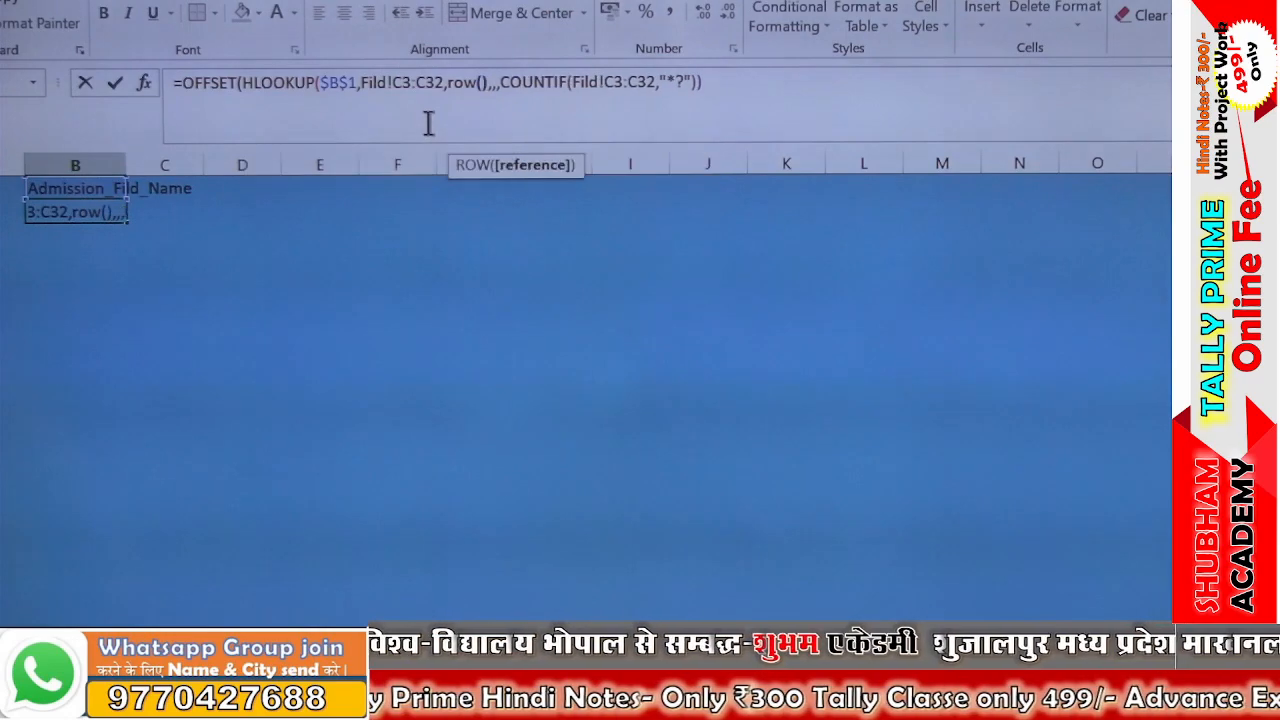
type("+")
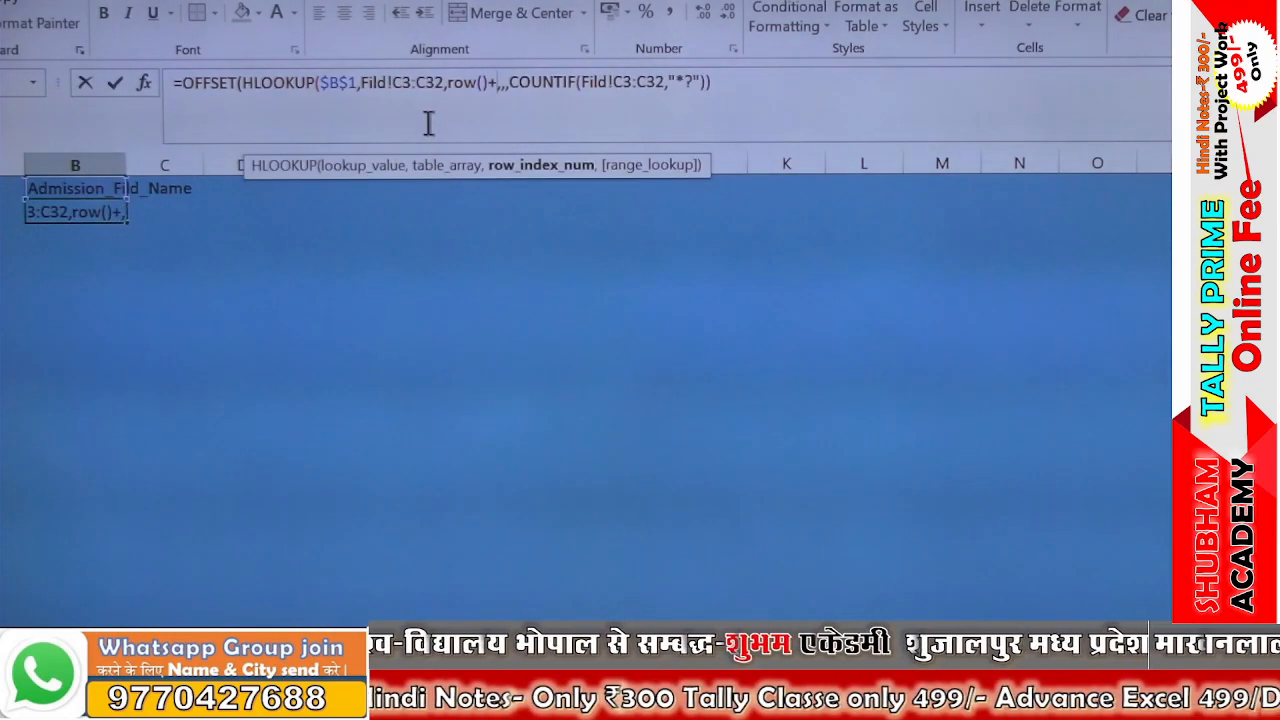
type("1,")
Step: Change the HLOOKUP table range to Fild!C2:C32, close it with 0 for exact match, and try to enter the formula
left_click(404, 84)
key("BackSpace")
type("2")
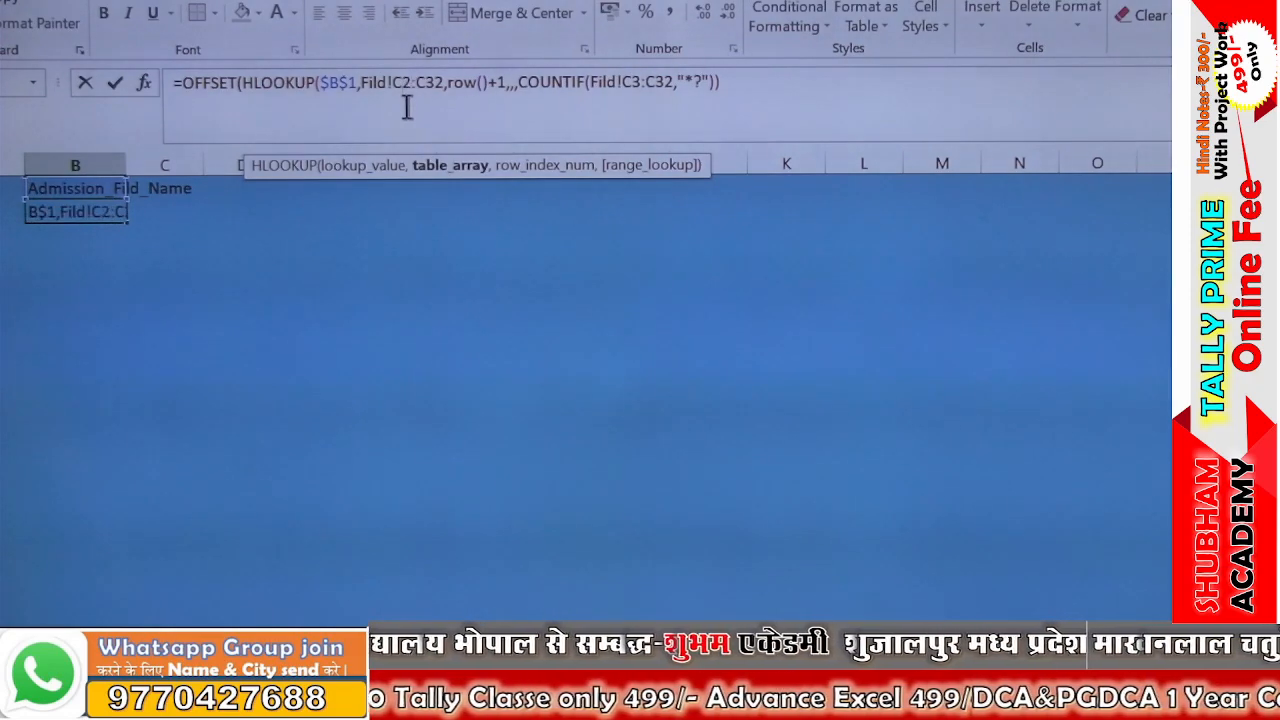
left_click(507, 86)
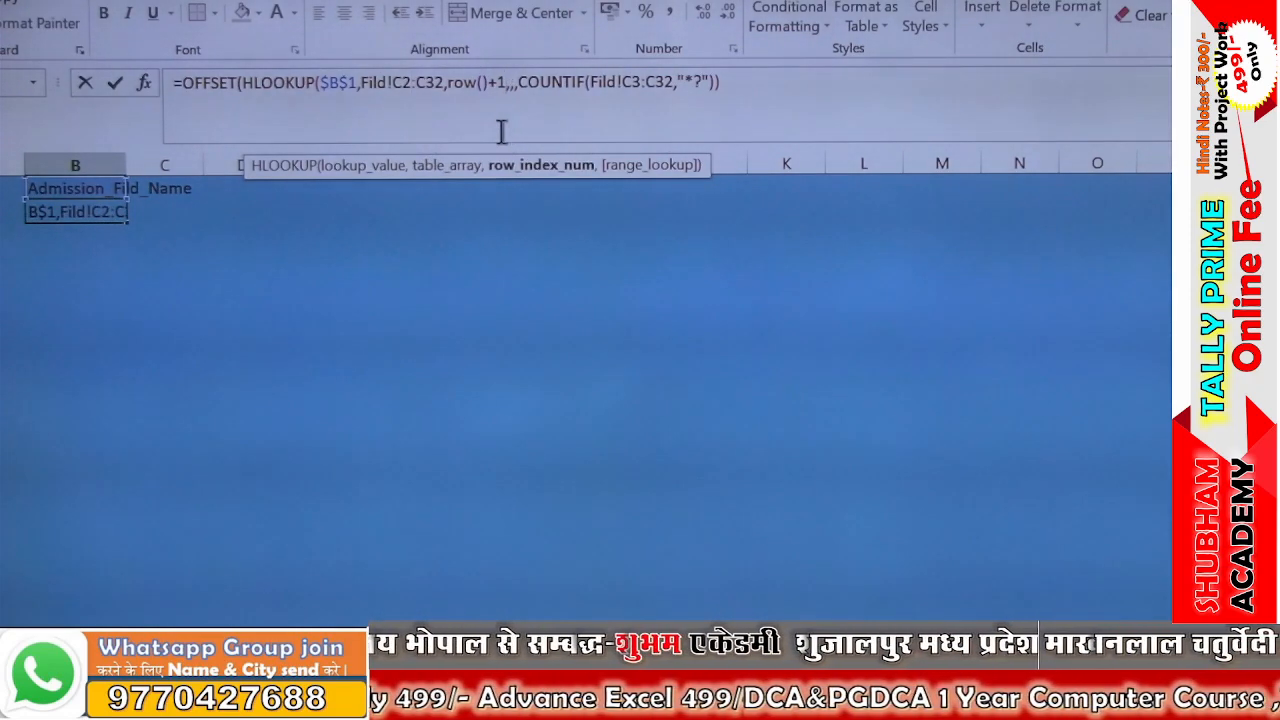
type(",0")
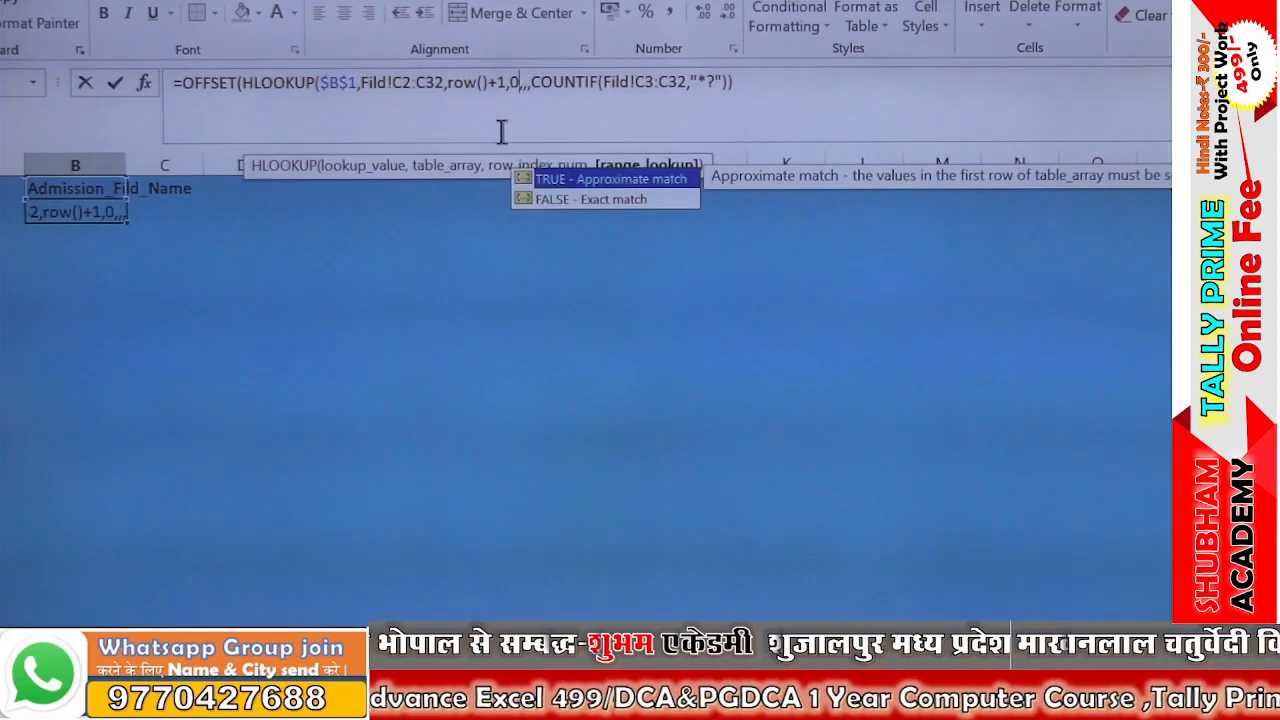
type(")")
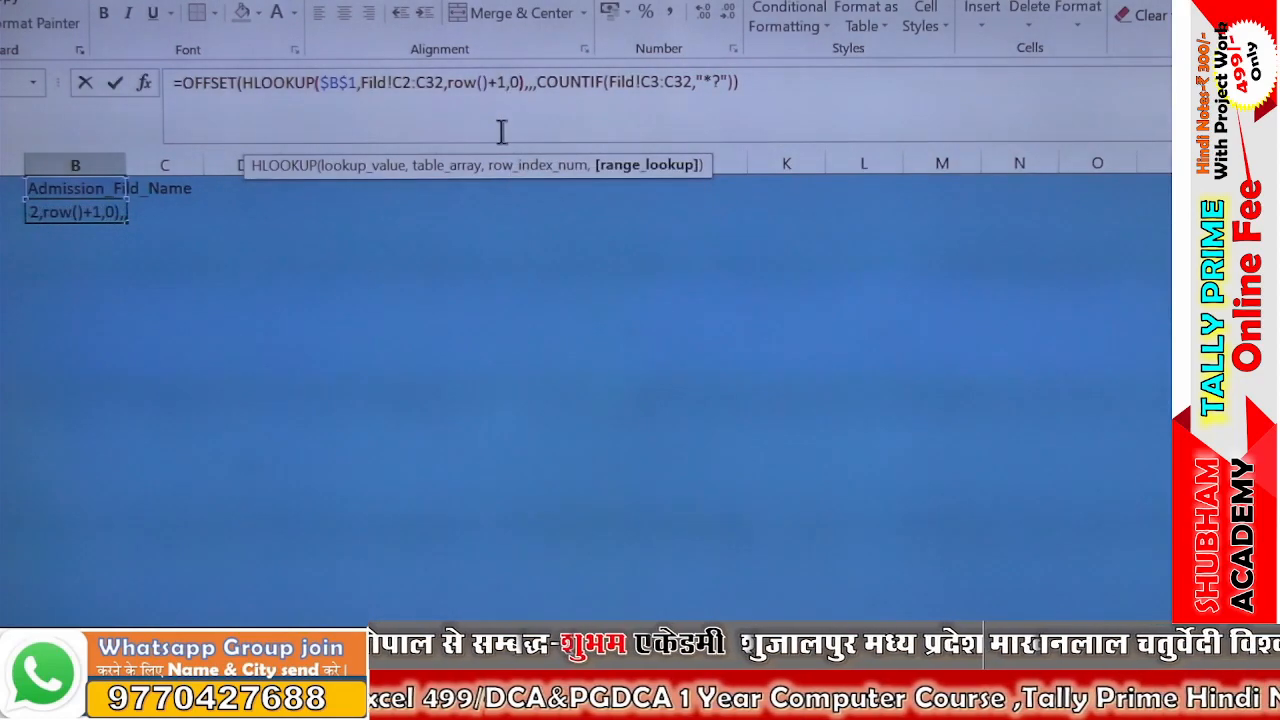
key("Return")
key("Return")
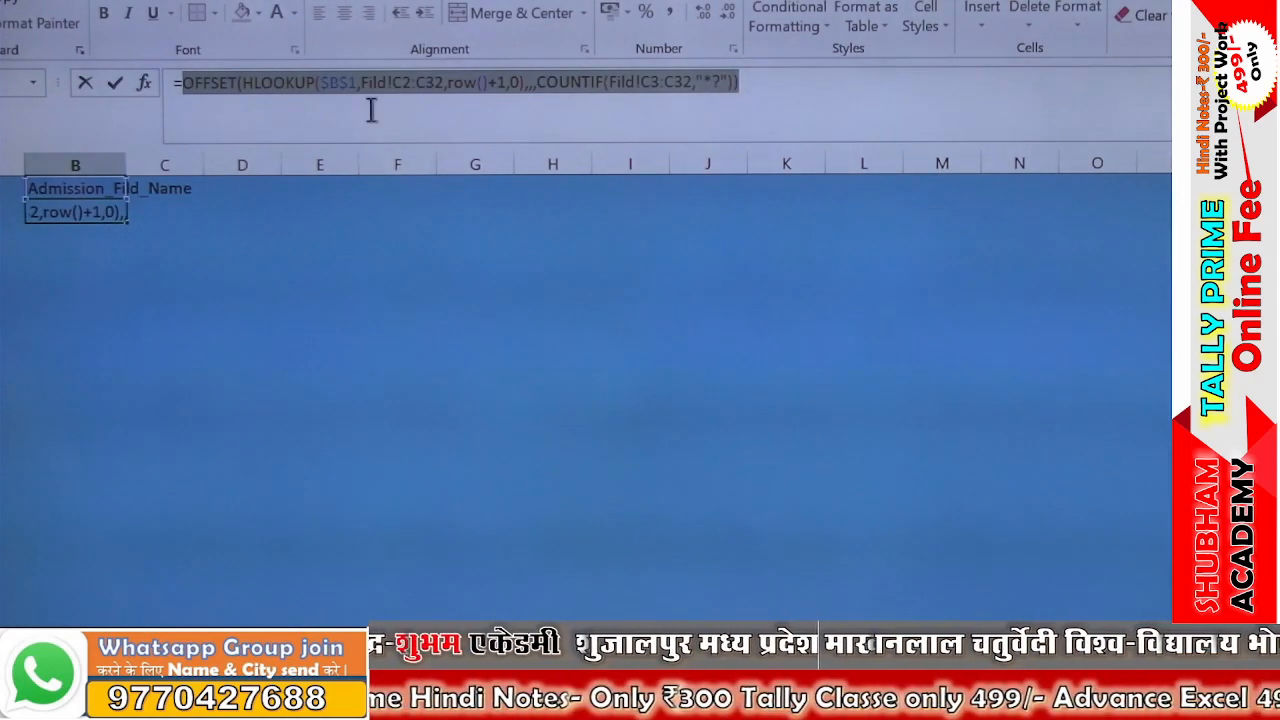
Step: Try to enter the OFFSET formula with a width argument of 0 after the COUNTIF, and again with 1
left_click(523, 82)
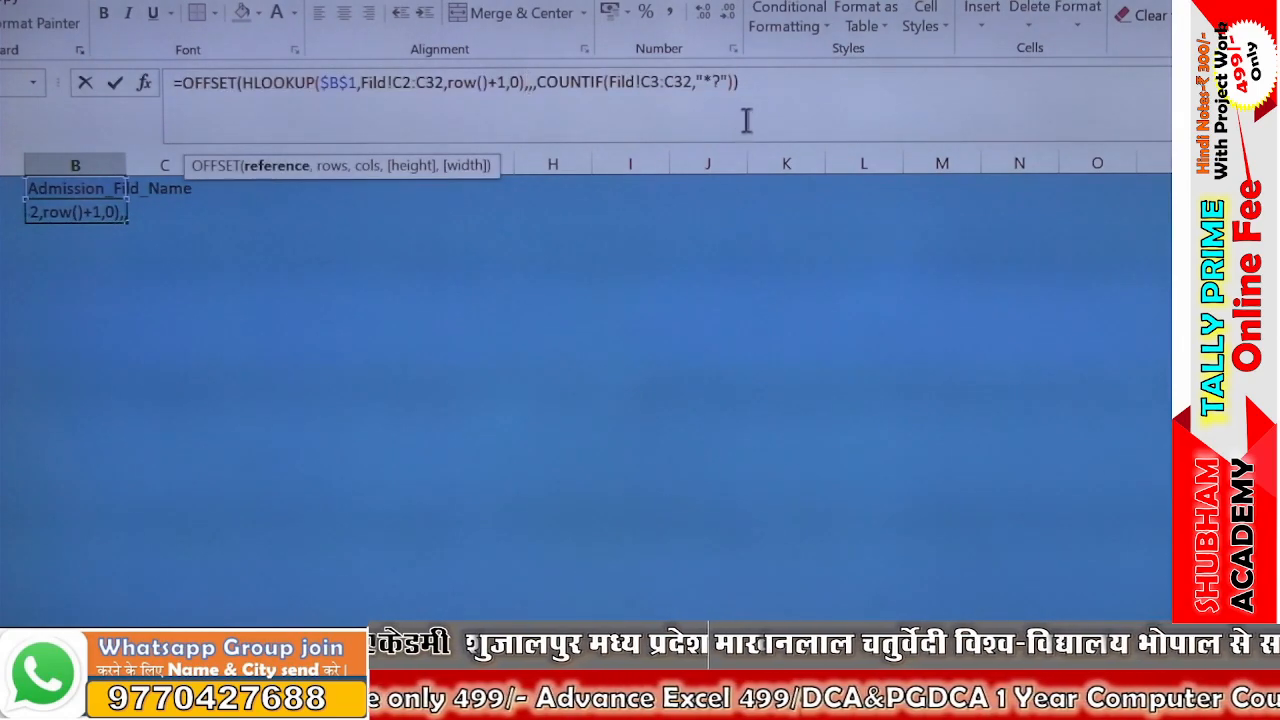
left_click(737, 82)
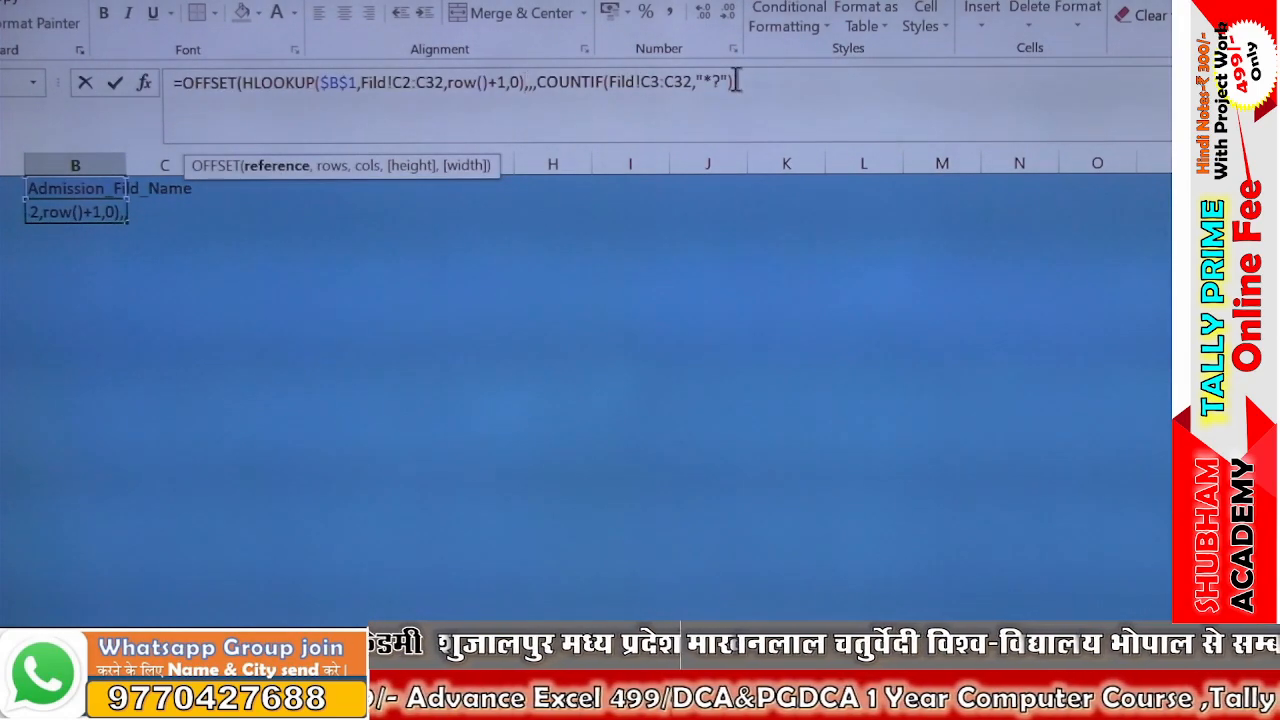
type(",0")
key("Return")
key("Return")
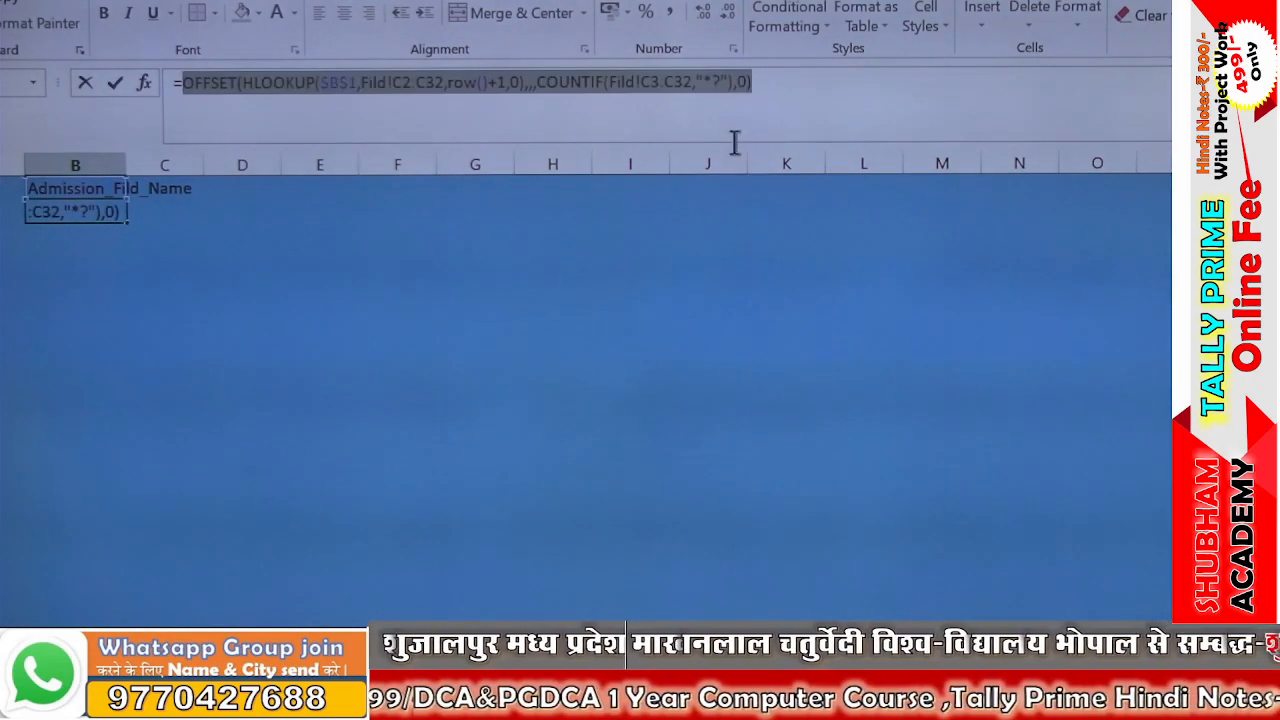
left_click(737, 83)
key("BackSpace")
type("1")
key("Return")
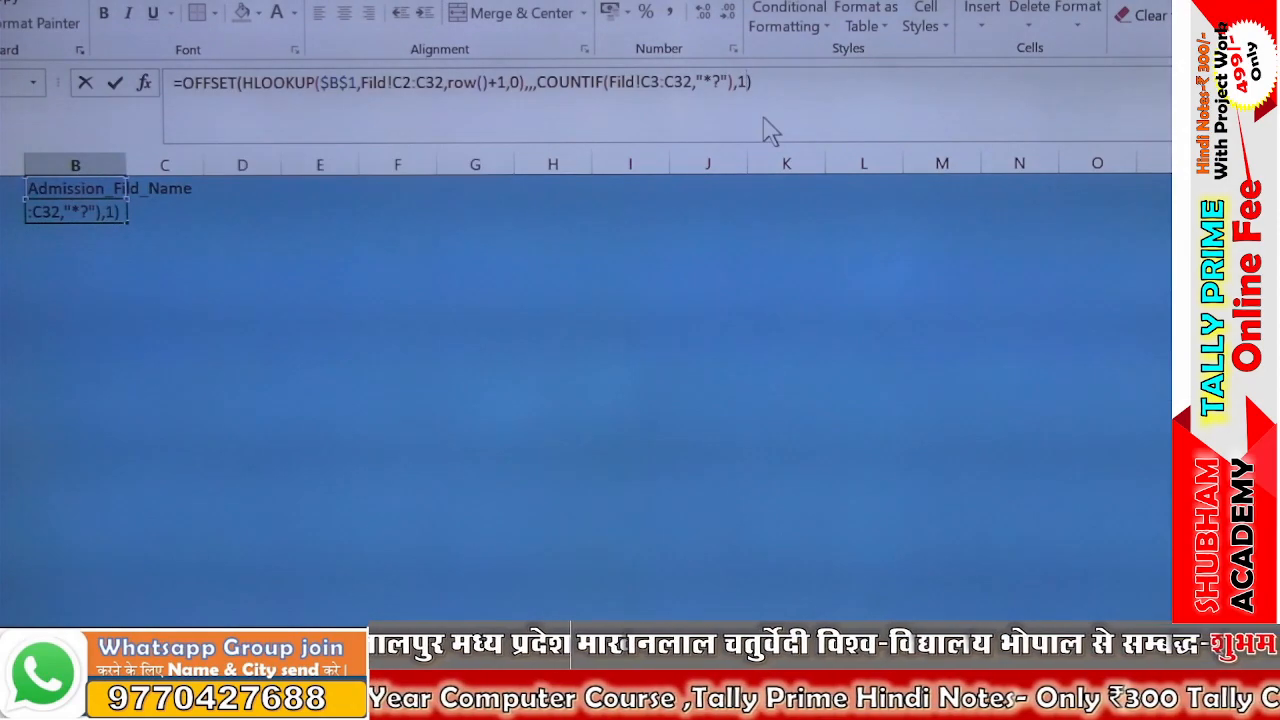
key("Return")
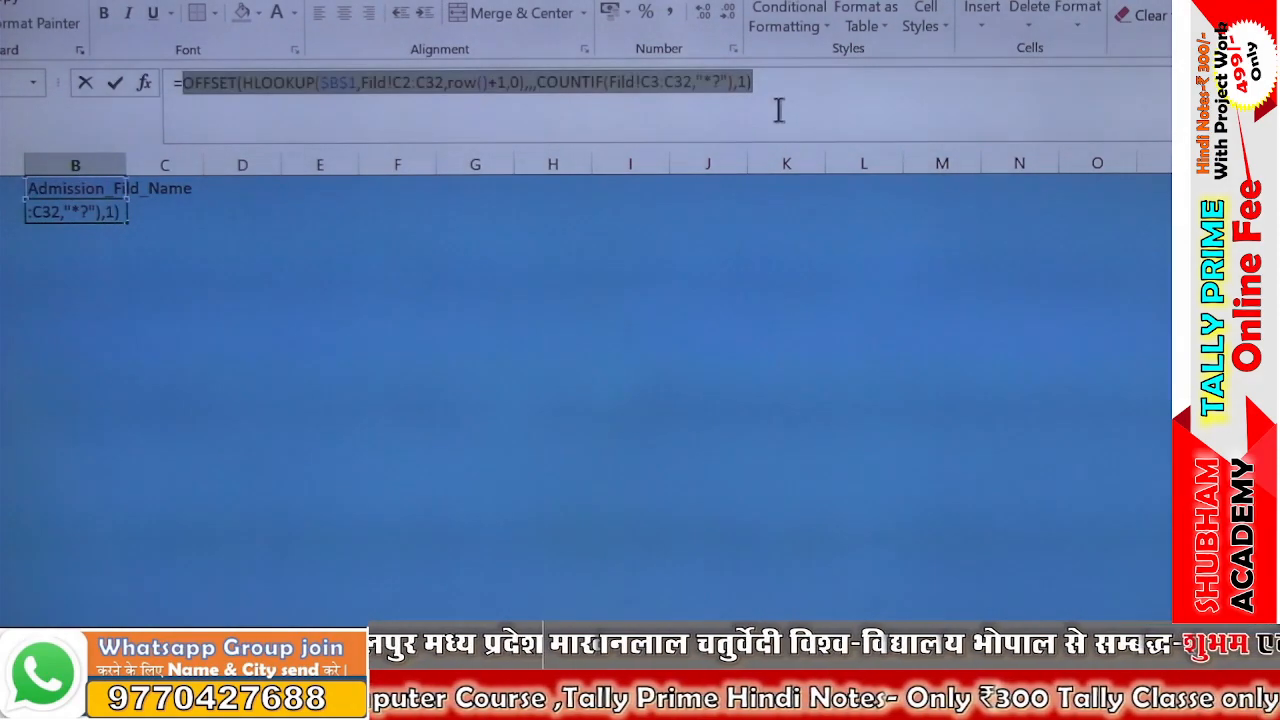
Step: Delete the entire OFFSET formula from B2, leaving the cell empty
left_click(800, 105)
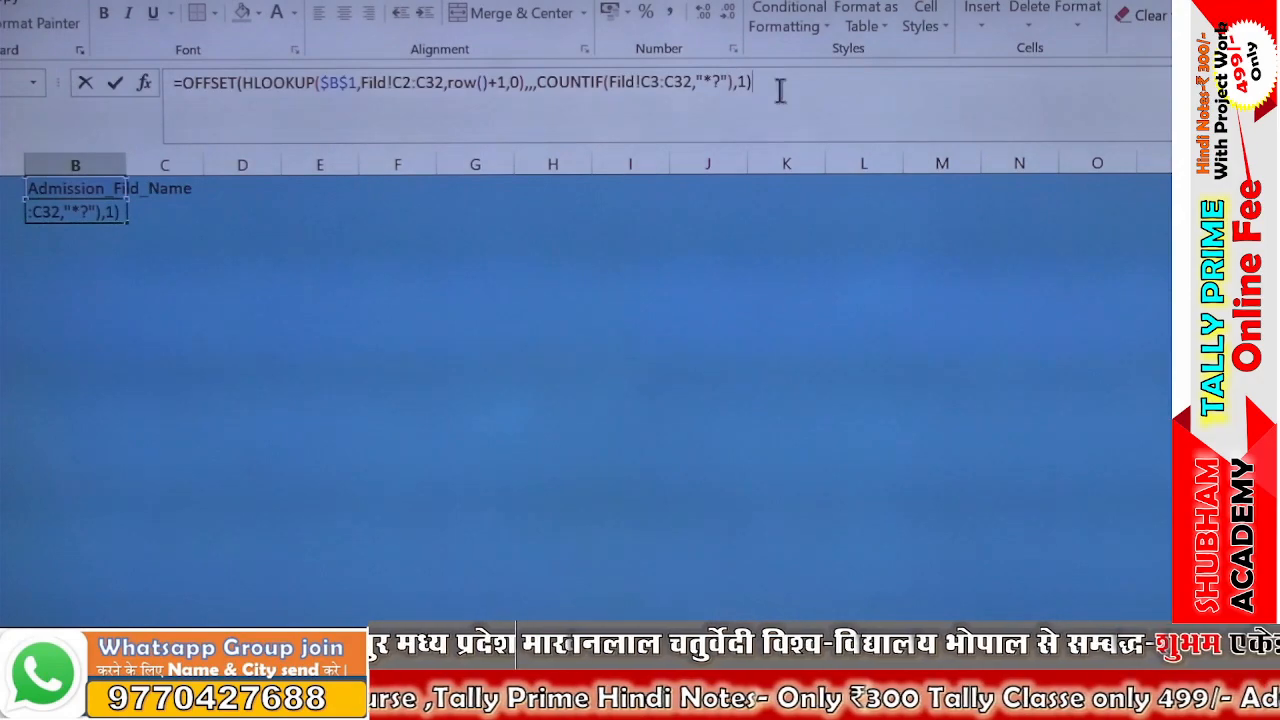
key("BackSpace")
key("BackSpace")
key("BackSpace")
key("BackSpace")
key("BackSpace")
key("BackSpace")
key("BackSpace")
key("BackSpace")
key("BackSpace")
key("BackSpace")
key("BackSpace")
key("BackSpace")
key("BackSpace")
key("BackSpace")
key("BackSpace")
key("BackSpace")
key("BackSpace")
key("BackSpace")
key("BackSpace")
key("BackSpace")
key("BackSpace")
key("BackSpace")
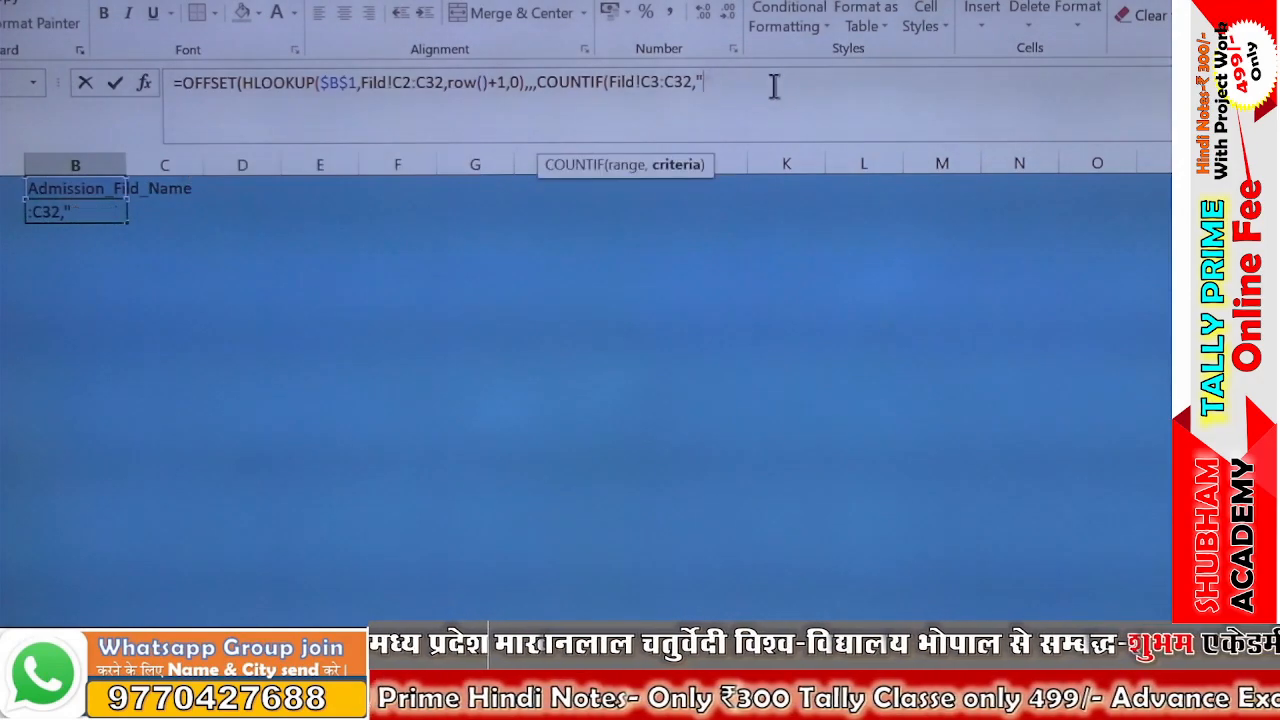
key("BackSpace")
key("BackSpace")
key("BackSpace")
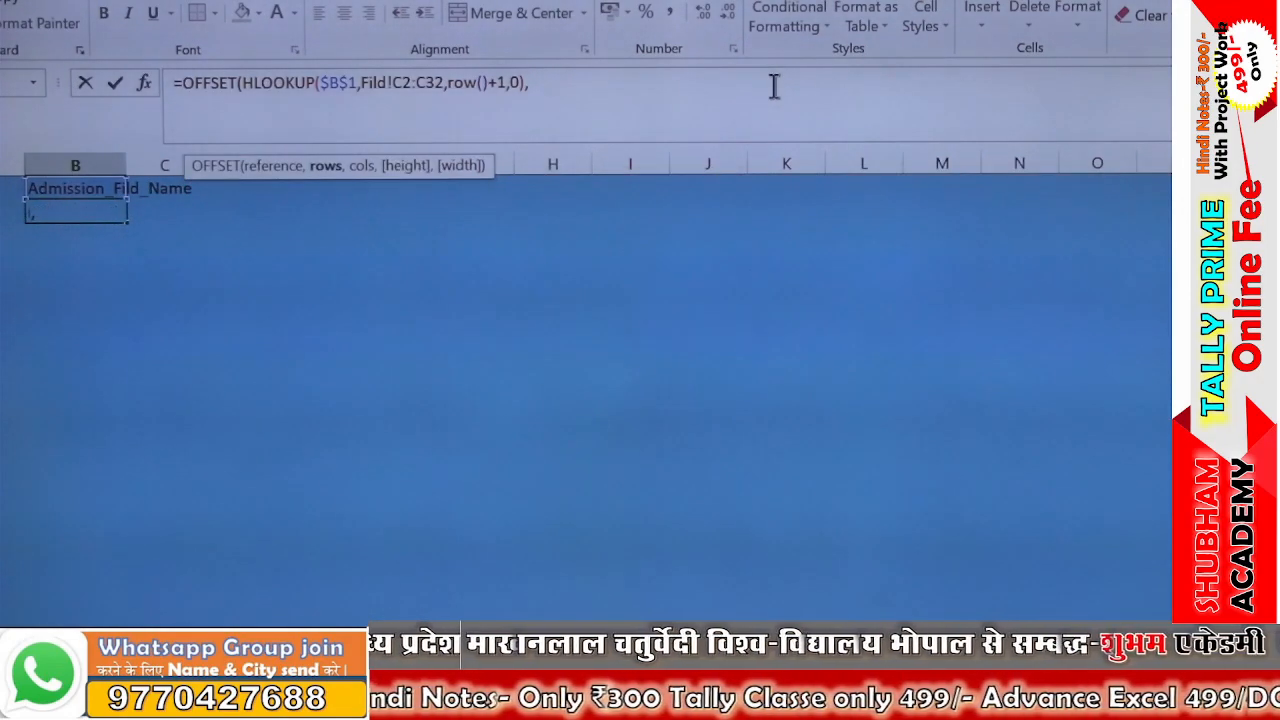
key("Return")
key("Return")
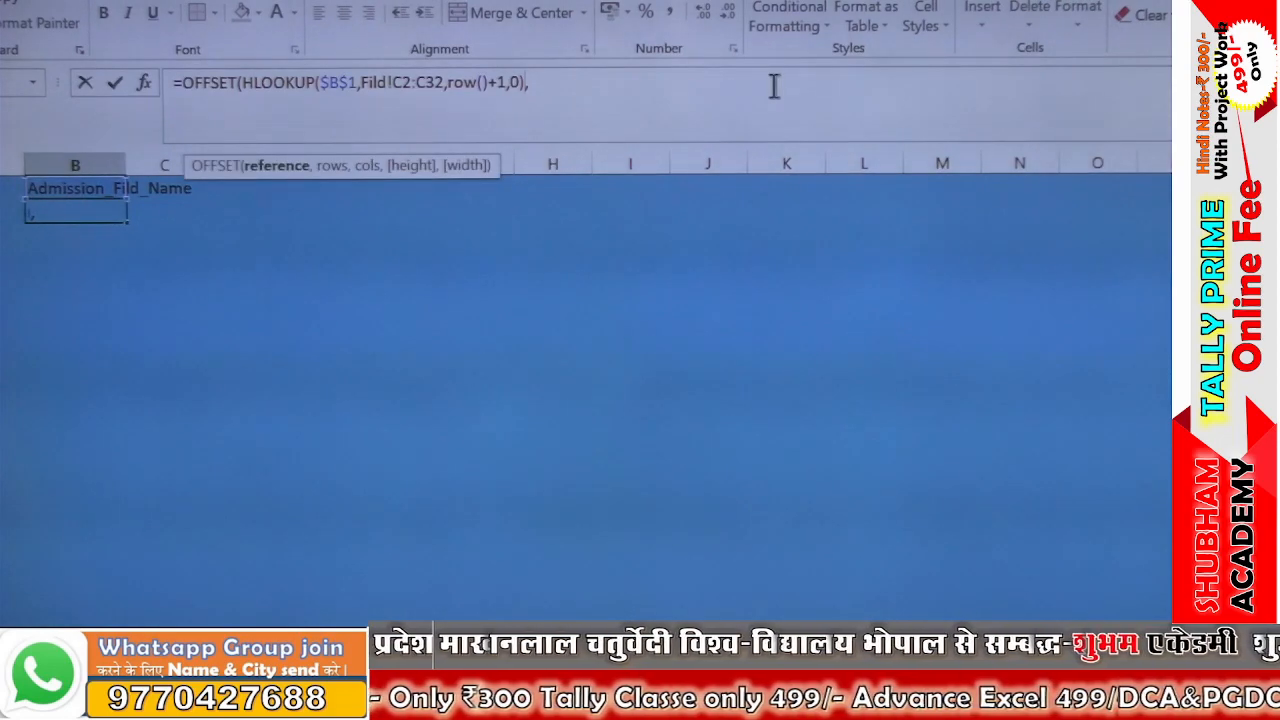
key("BackSpace")
key("Return")
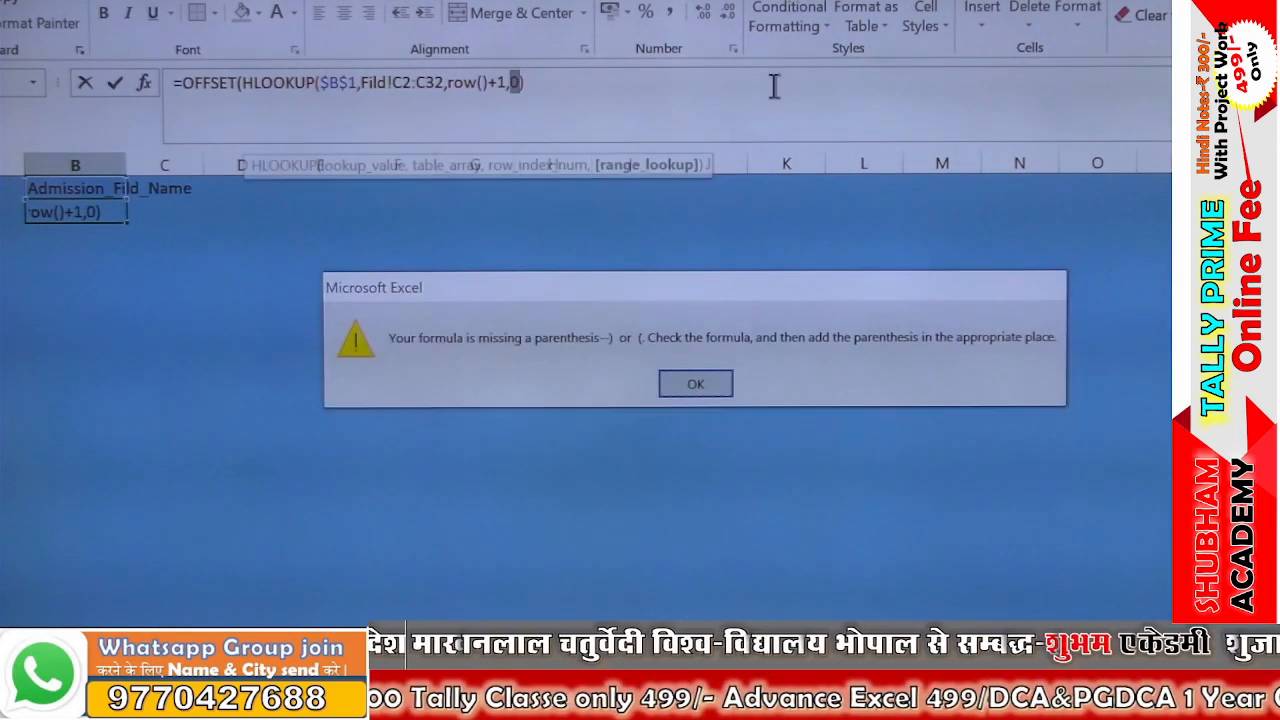
key("Return")
key("BackSpace")
key("BackSpace")
key("BackSpace")
key("BackSpace")
key("BackSpace")
key("BackSpace")
key("BackSpace")
key("BackSpace")
key("BackSpace")
key("BackSpace")
key("BackSpace")
key("BackSpace")
key("BackSpace")
key("BackSpace")
key("BackSpace")
key("BackSpace")
key("BackSpace")
key("BackSpace")
key("BackSpace")
key("BackSpace")
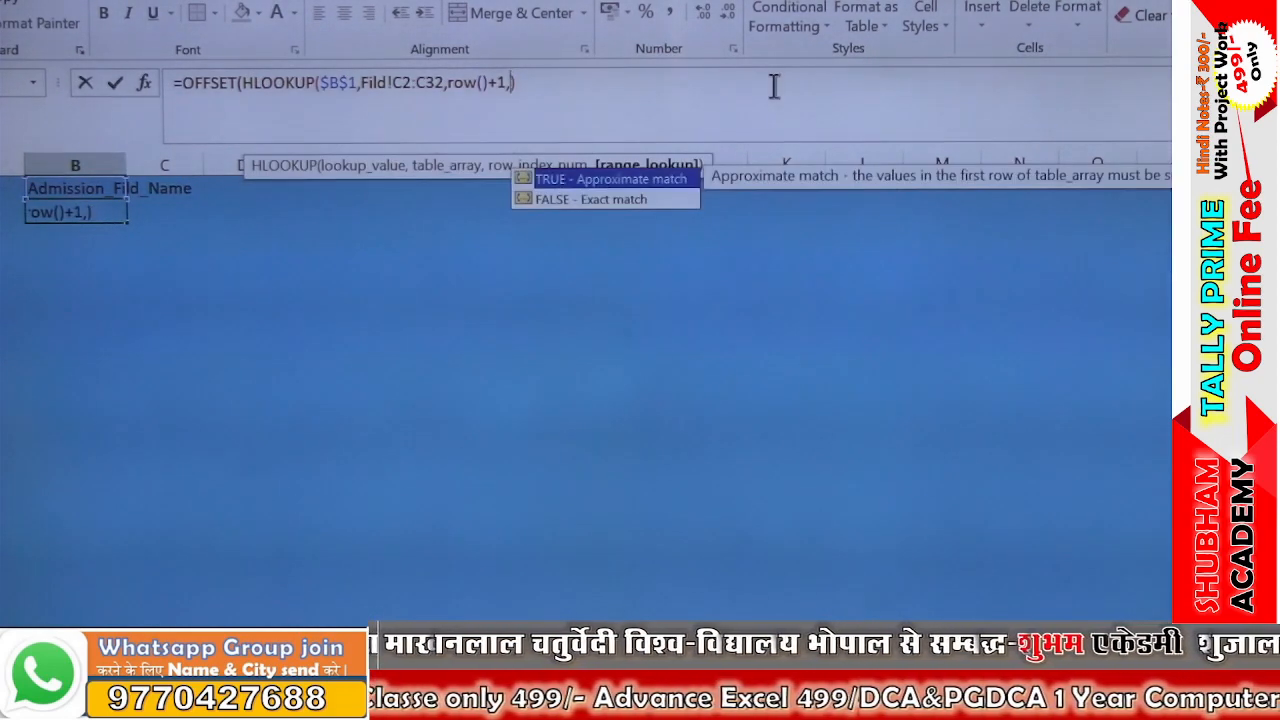
key("BackSpace")
key("BackSpace")
key("BackSpace")
key("BackSpace")
key("BackSpace")
key("BackSpace")
key("BackSpace")
key("BackSpace")
key("BackSpace")
key("BackSpace")
key("BackSpace")
key("BackSpace")
key("BackSpace")
key("BackSpace")
key("BackSpace")
key("BackSpace")
key("BackSpace")
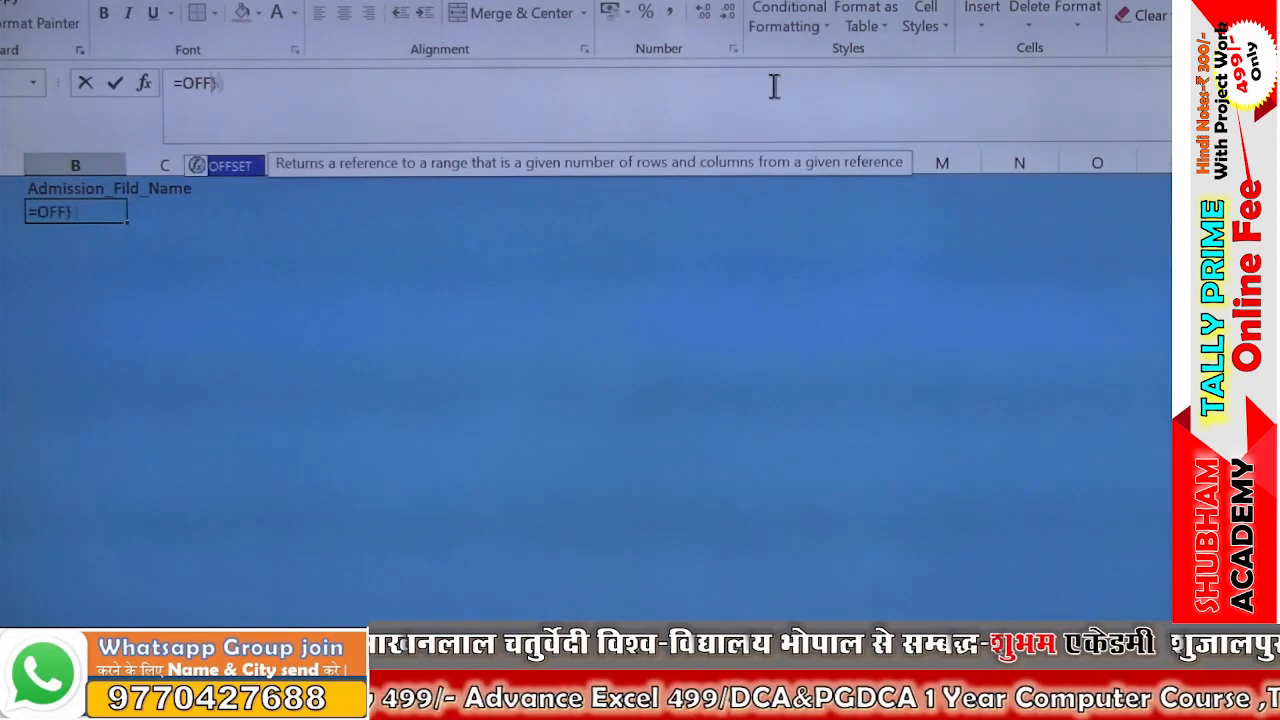
key("Delete")
key("Return")
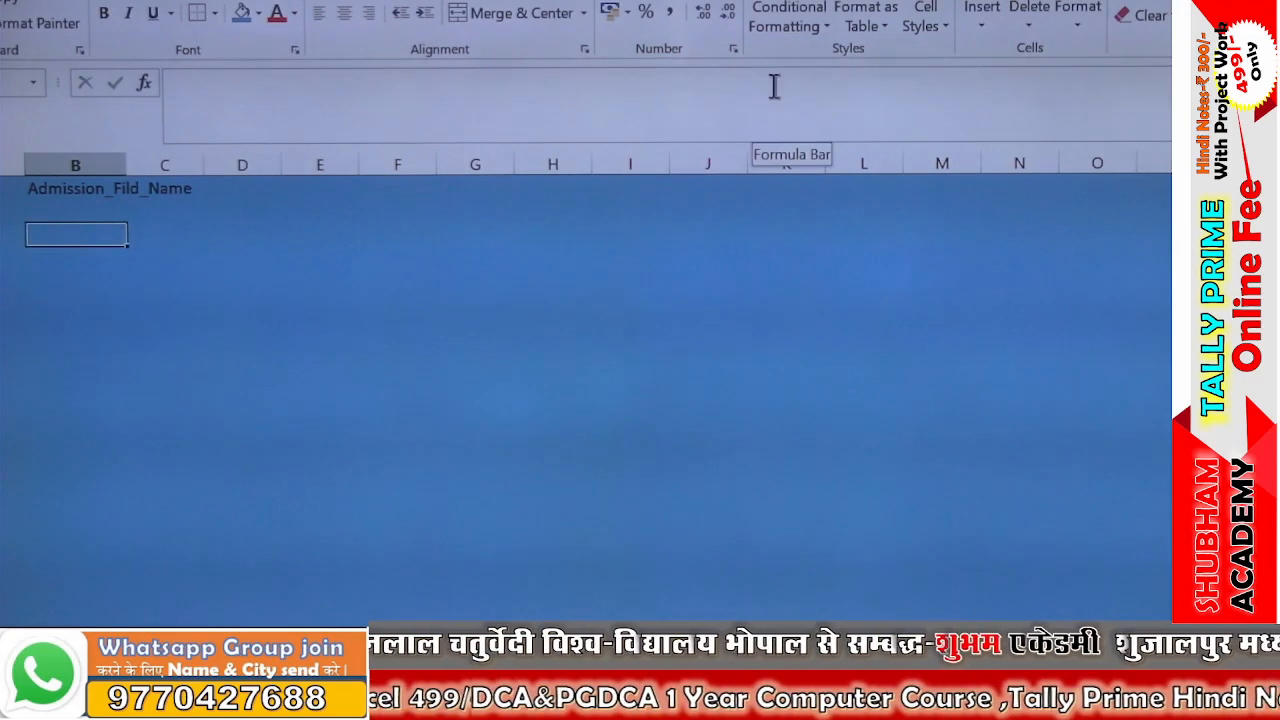
Step: Start an HLOOKUP formula in B2 with the heading cell $B$1 as the absolute lookup value
key("Up")
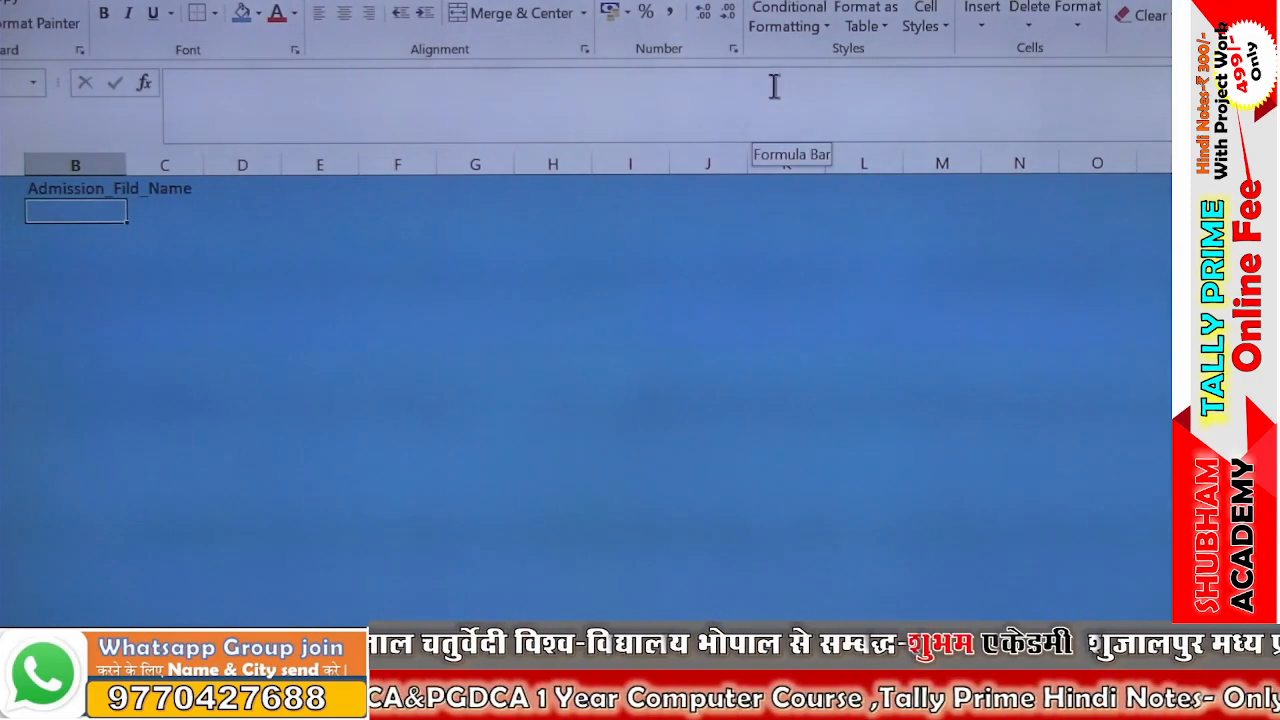
type("=hlookup")
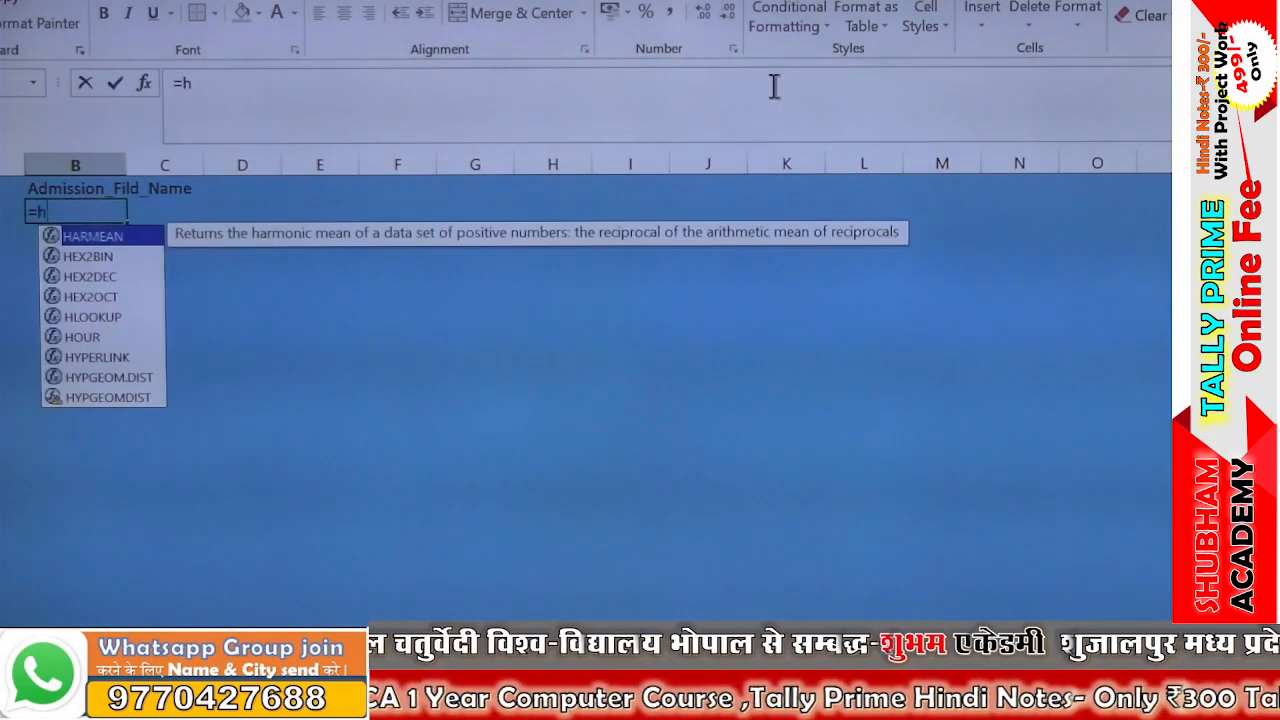
key("Tab")
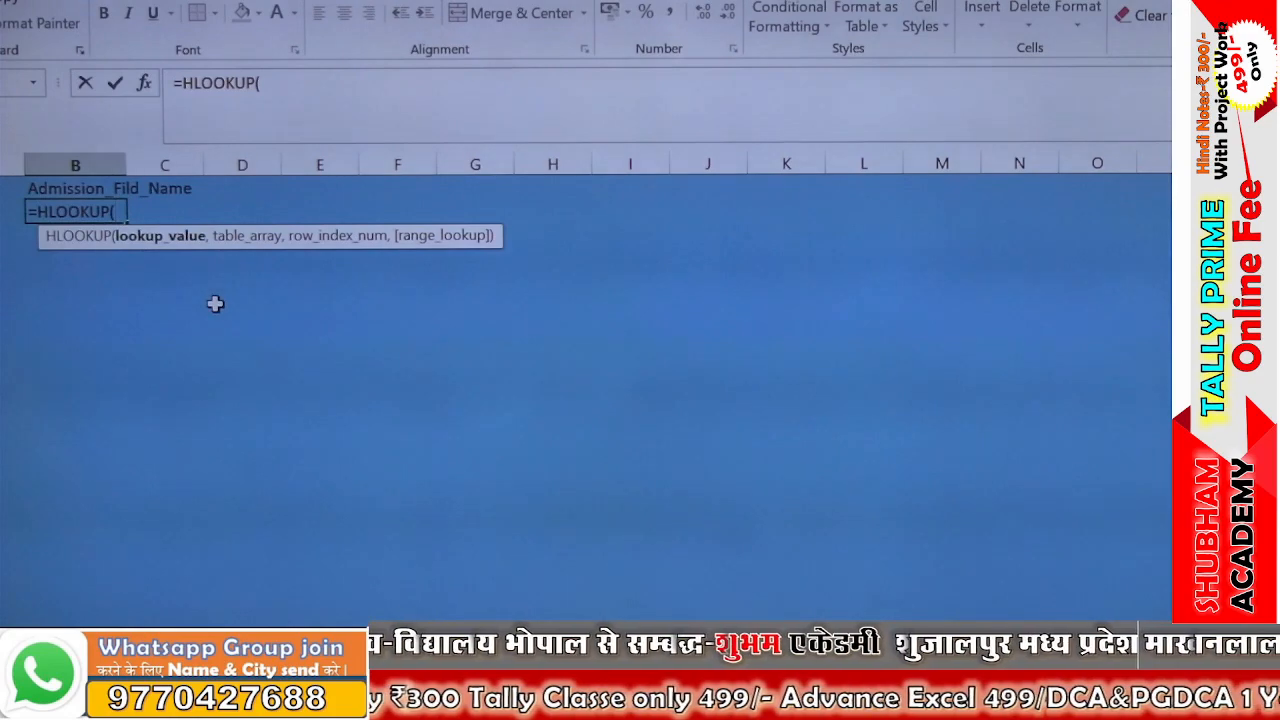
left_click(88, 188)
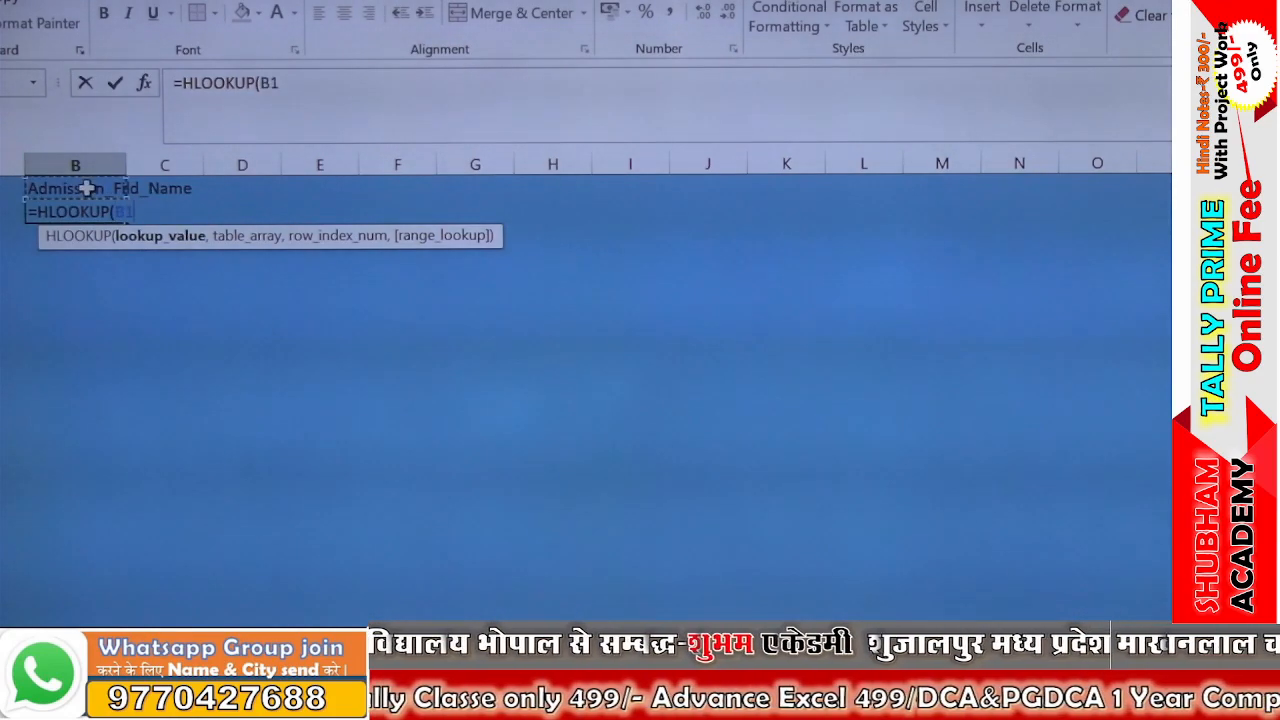
key("F4")
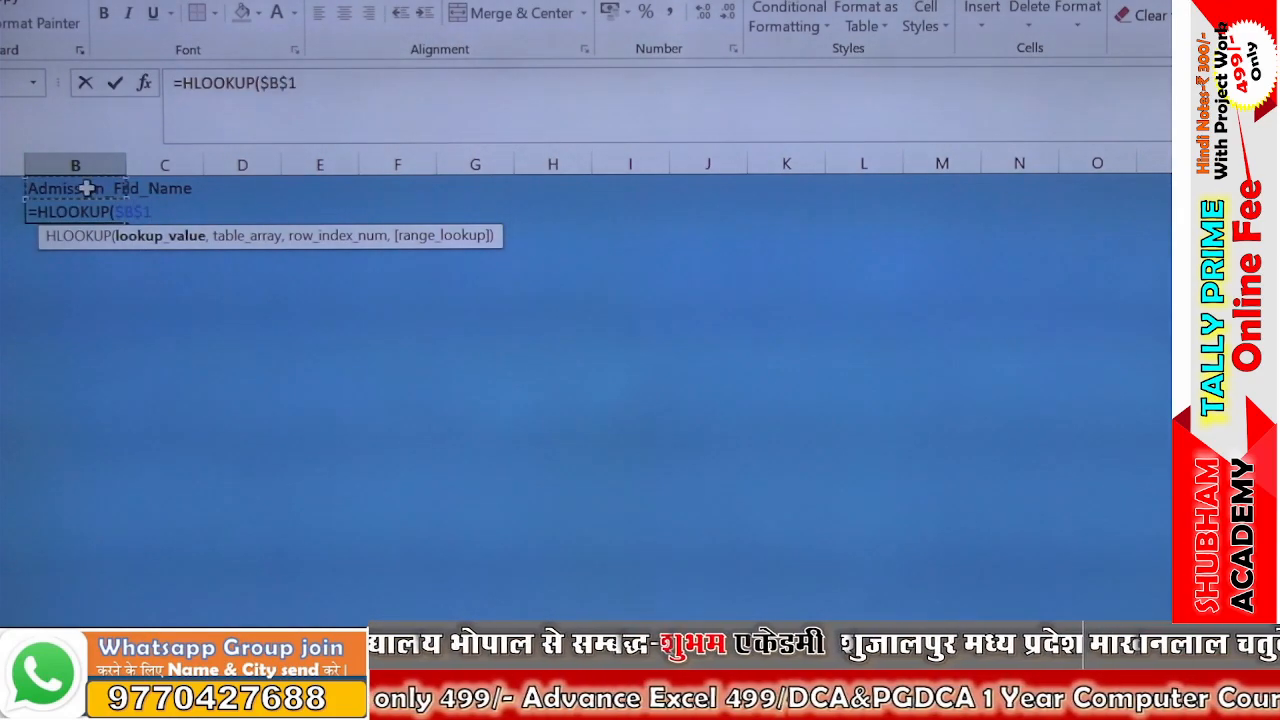
type(",")
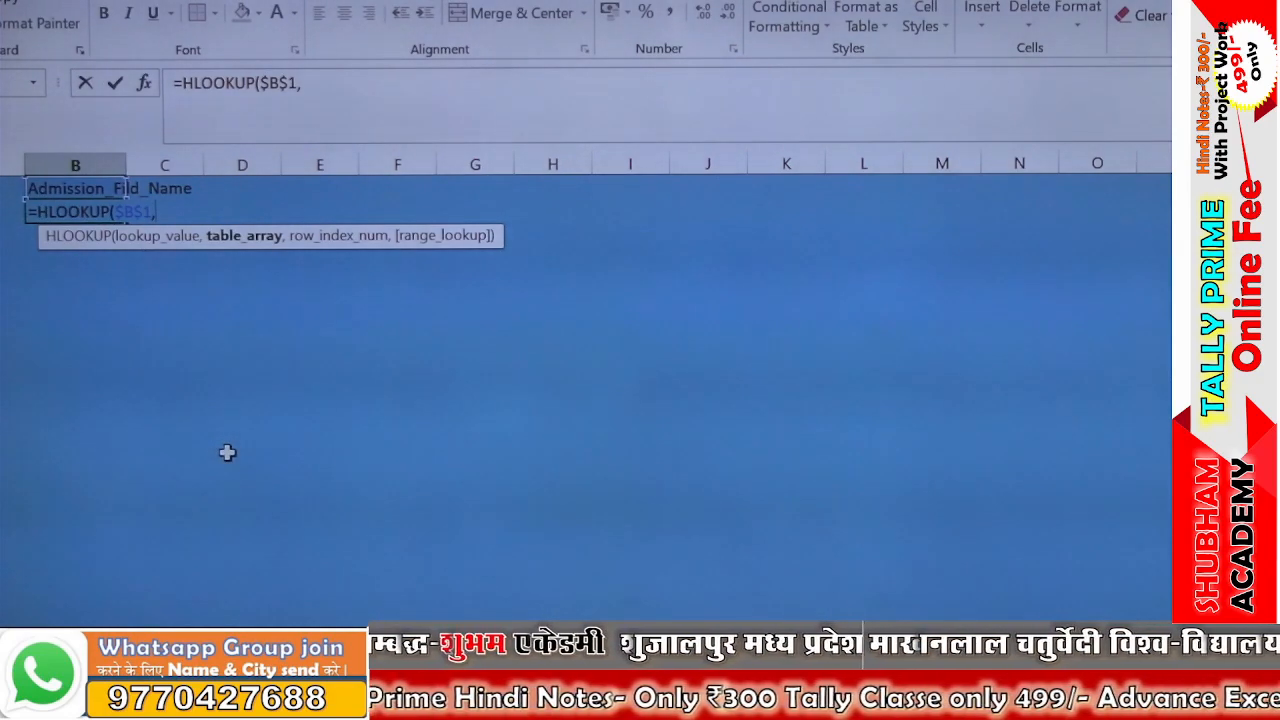
Step: Nest COUNTIF as the HLOOKUP table array argument, with range Fild!C2:C20 and criteria "*?"
type("cou")
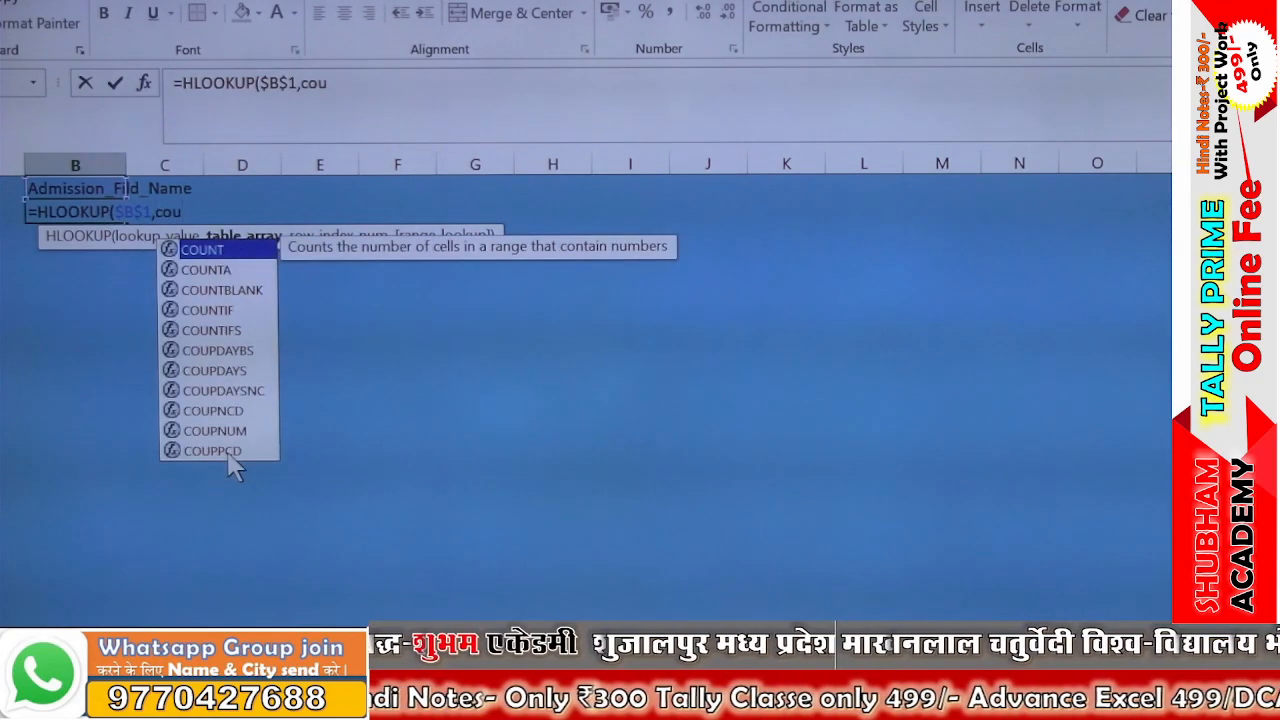
key("Down")
key("Down")
key("Down")
key("Tab")
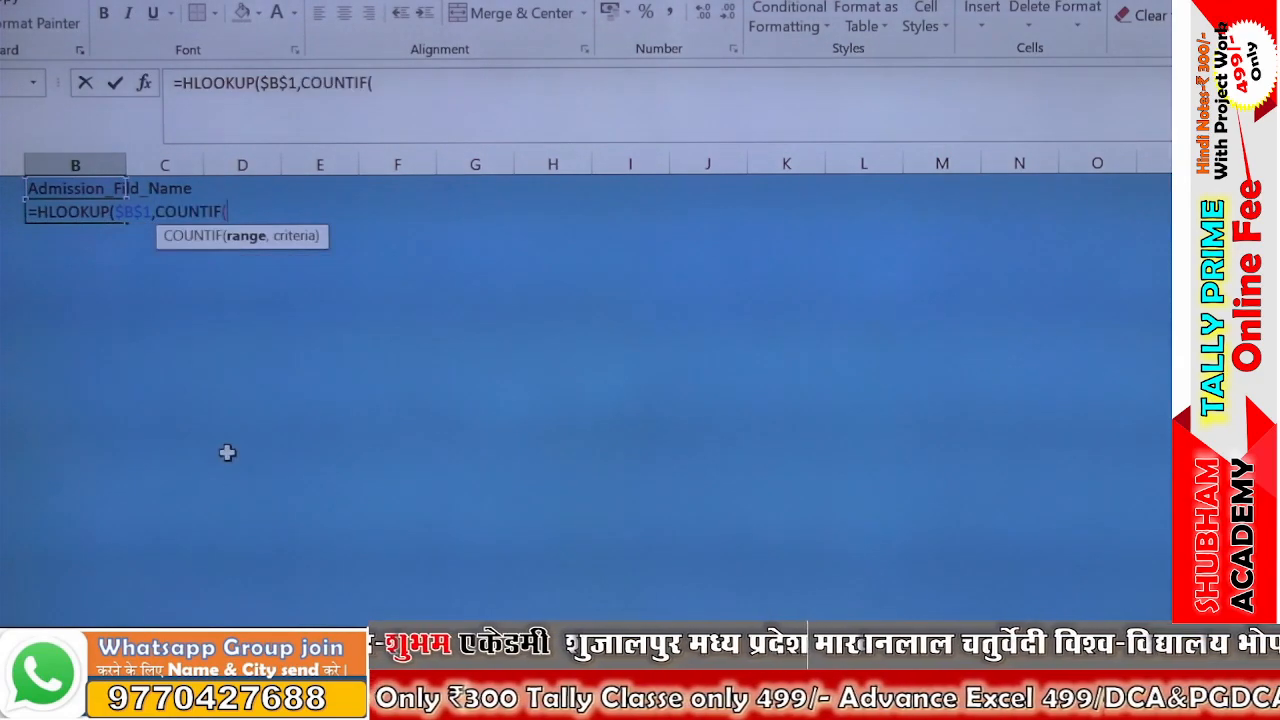
left_click(385, 650)
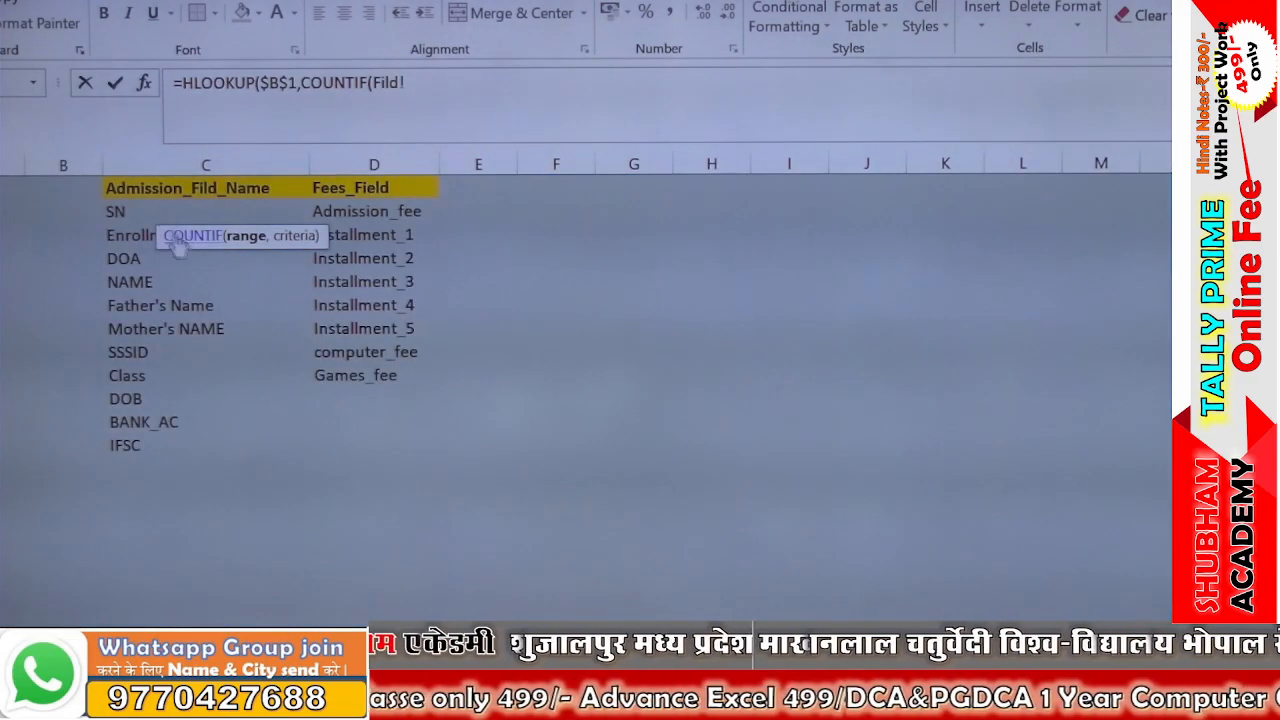
left_click_drag(130, 208, 158, 628)
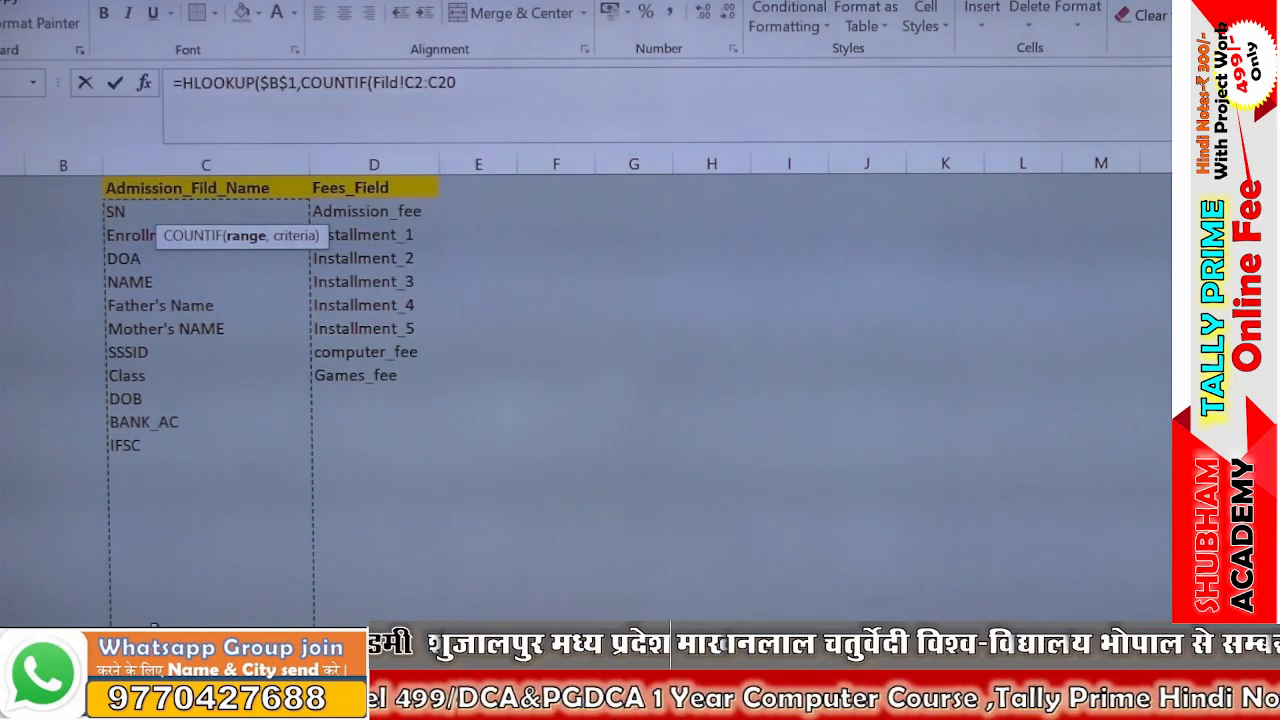
type(",")
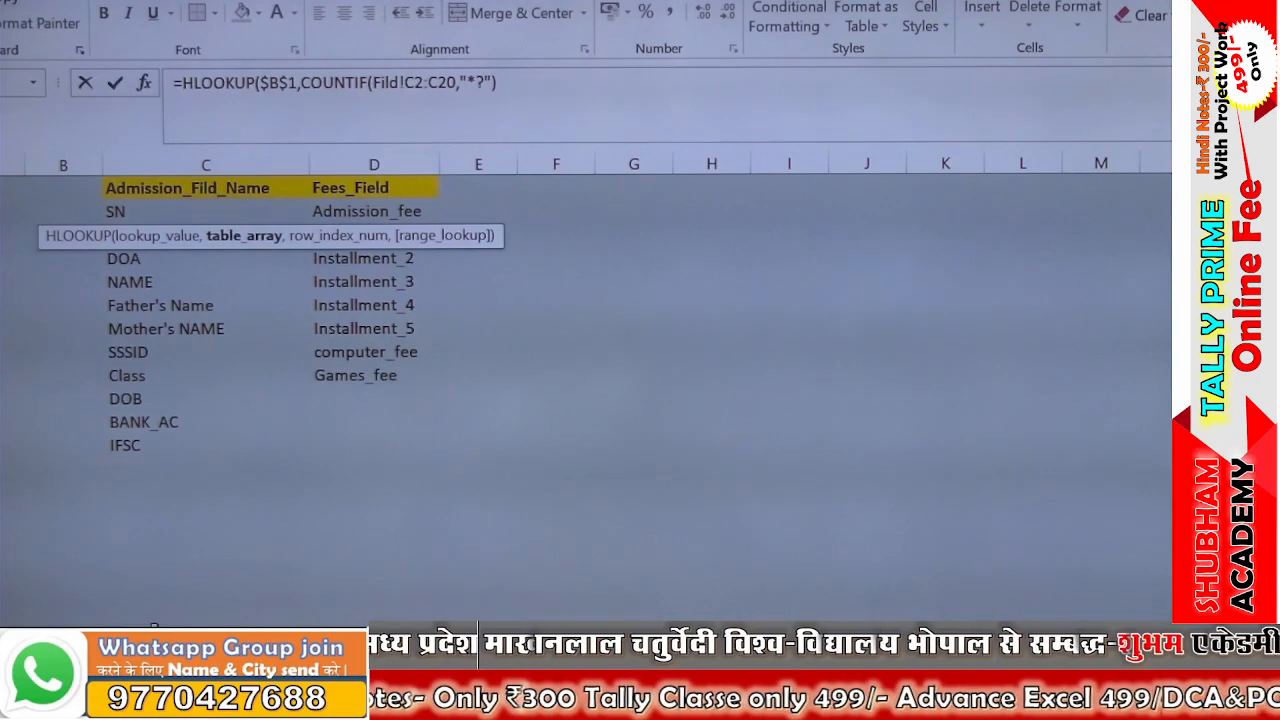
left_click(511, 90)
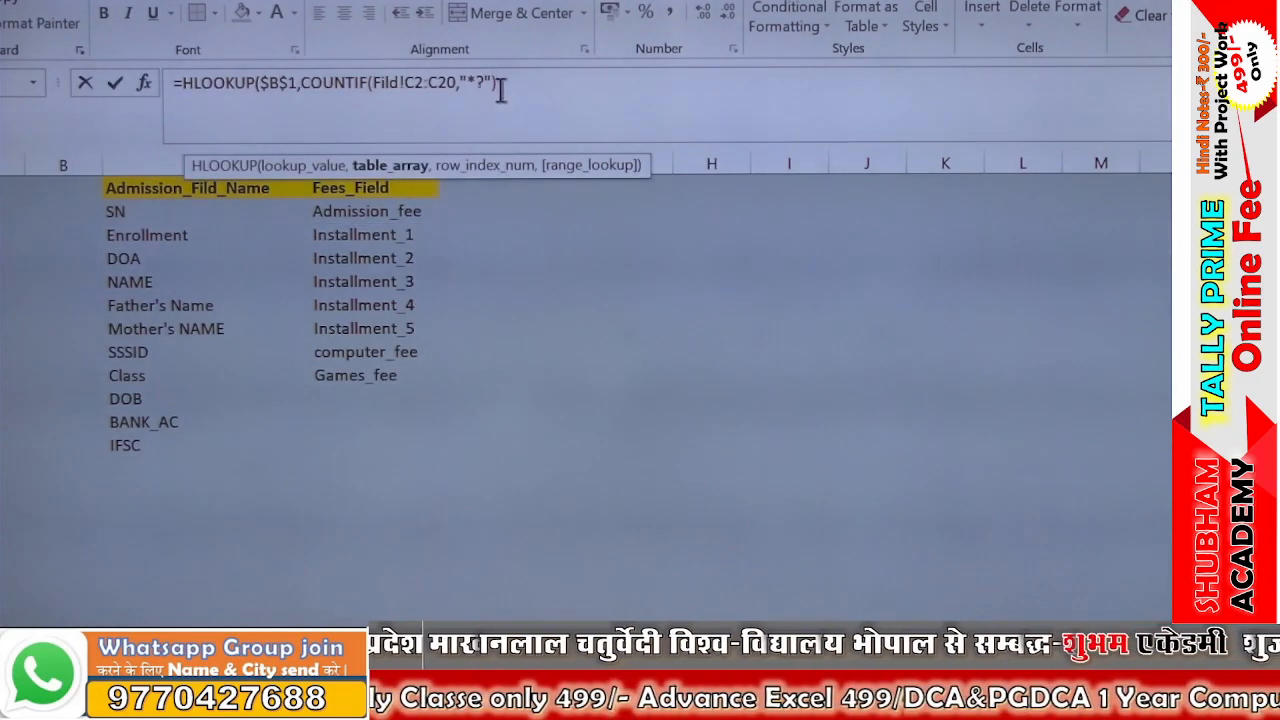
Step: Complete the HLOOKUP formula with row()+1 as the row index and 0 for an exact match, and enter it
type(",")
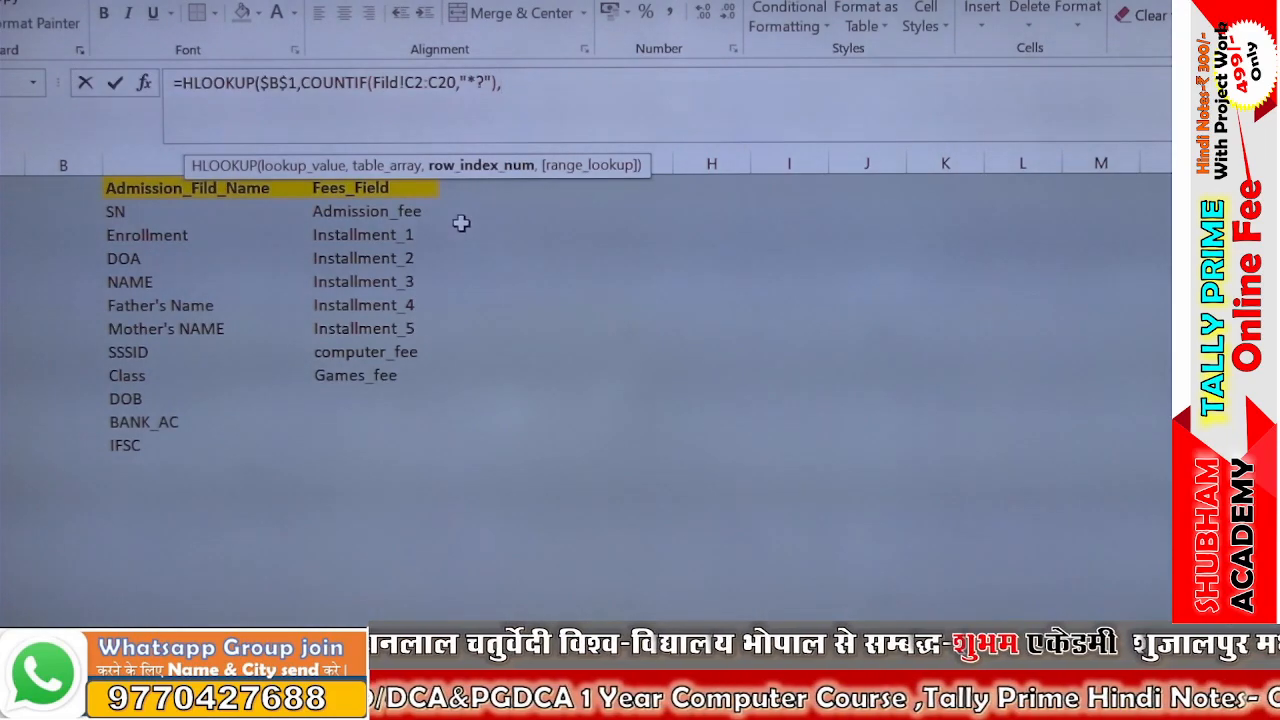
type("row(")
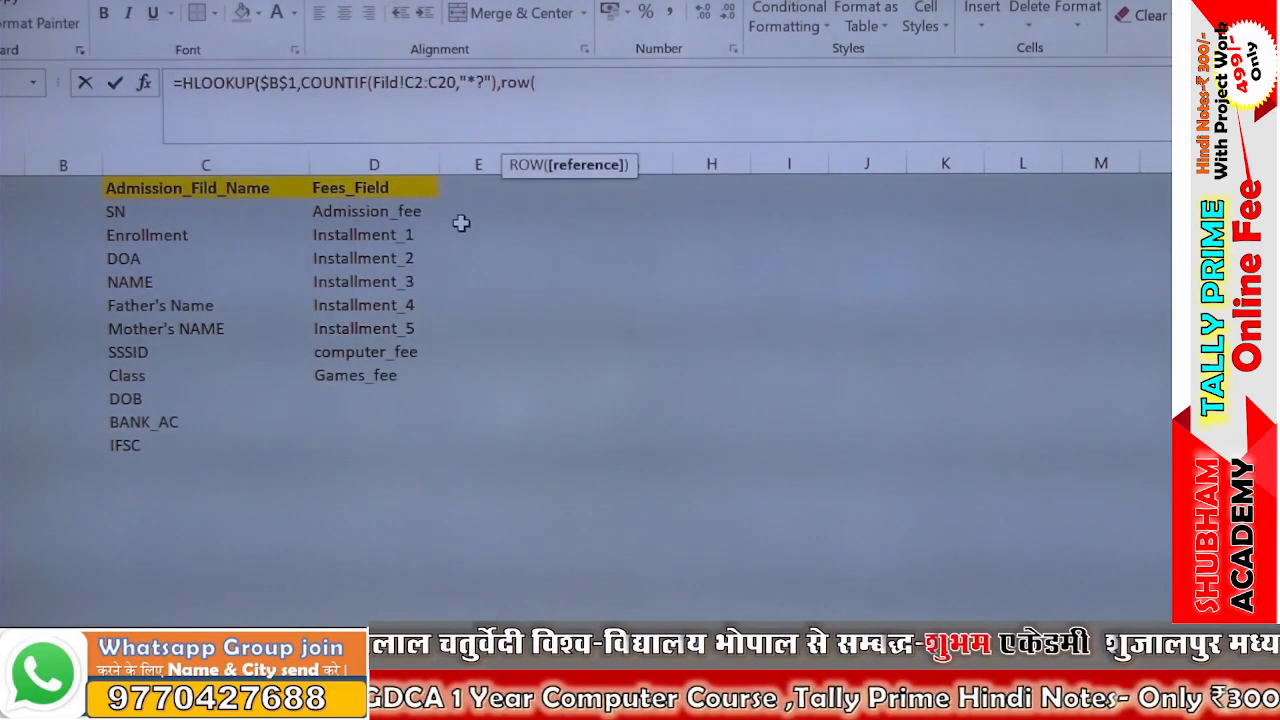
type(")")
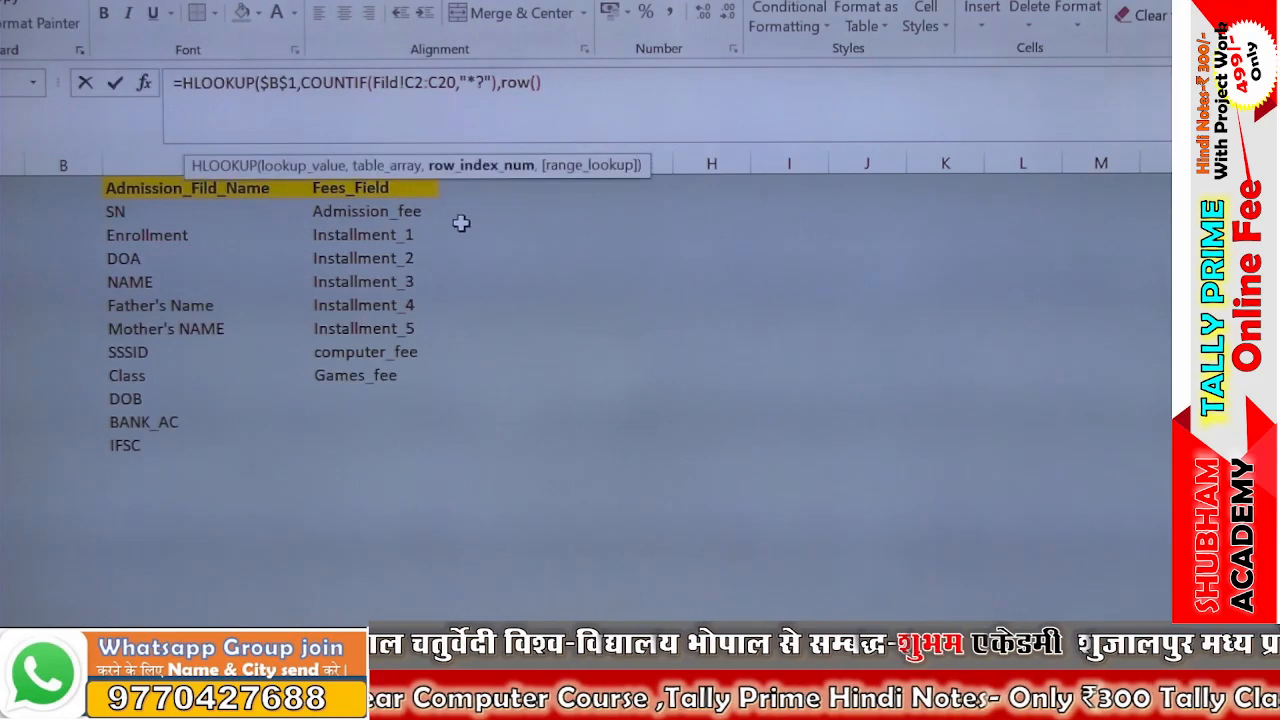
type("+1")
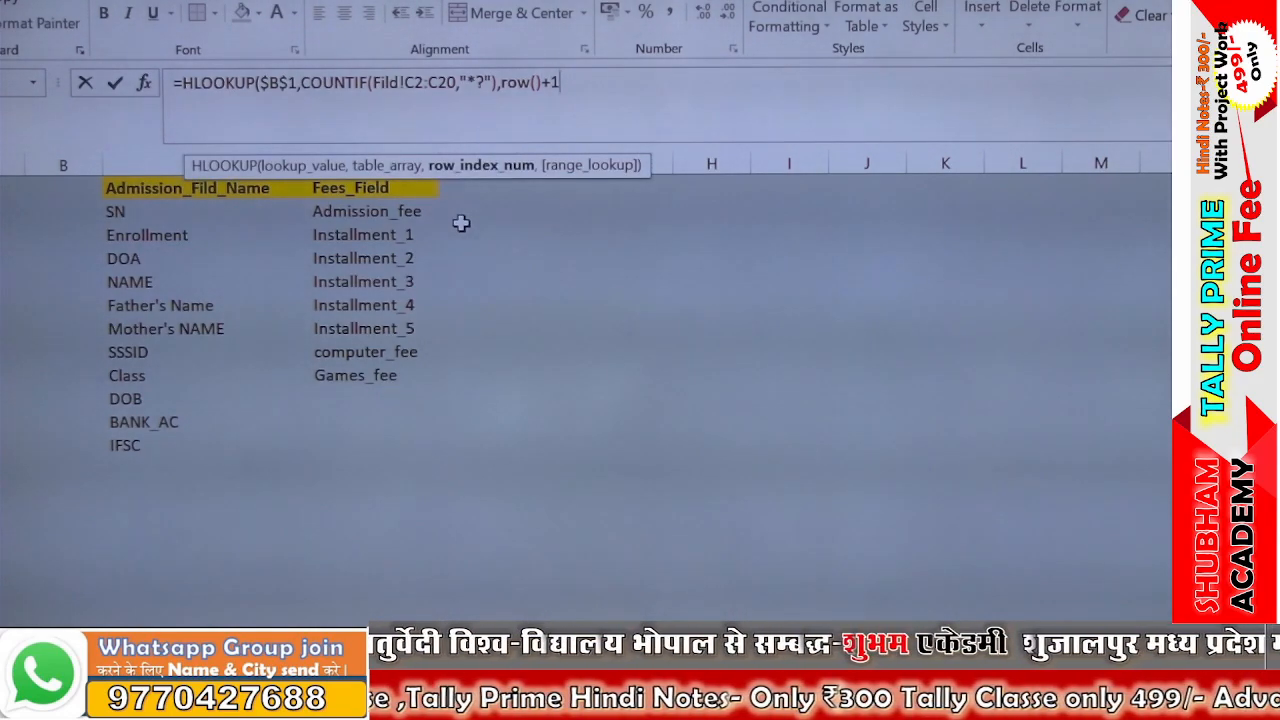
type(",0")
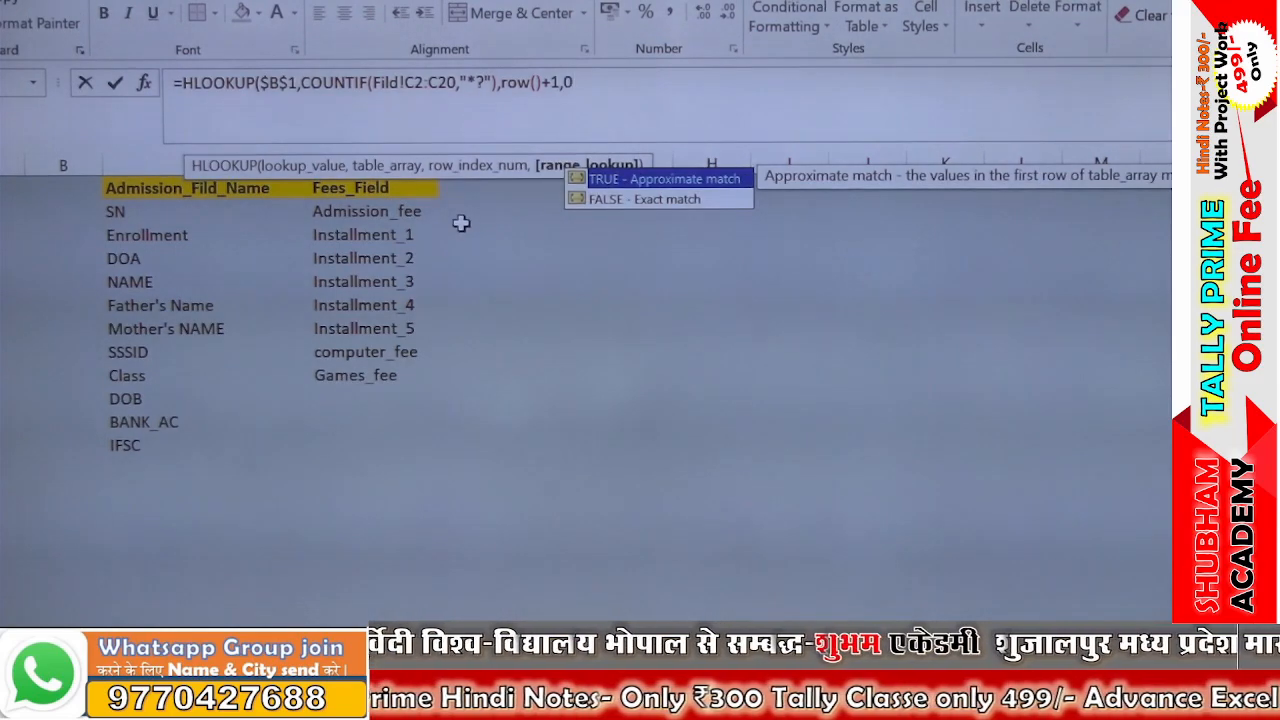
type(")")
key("Return")
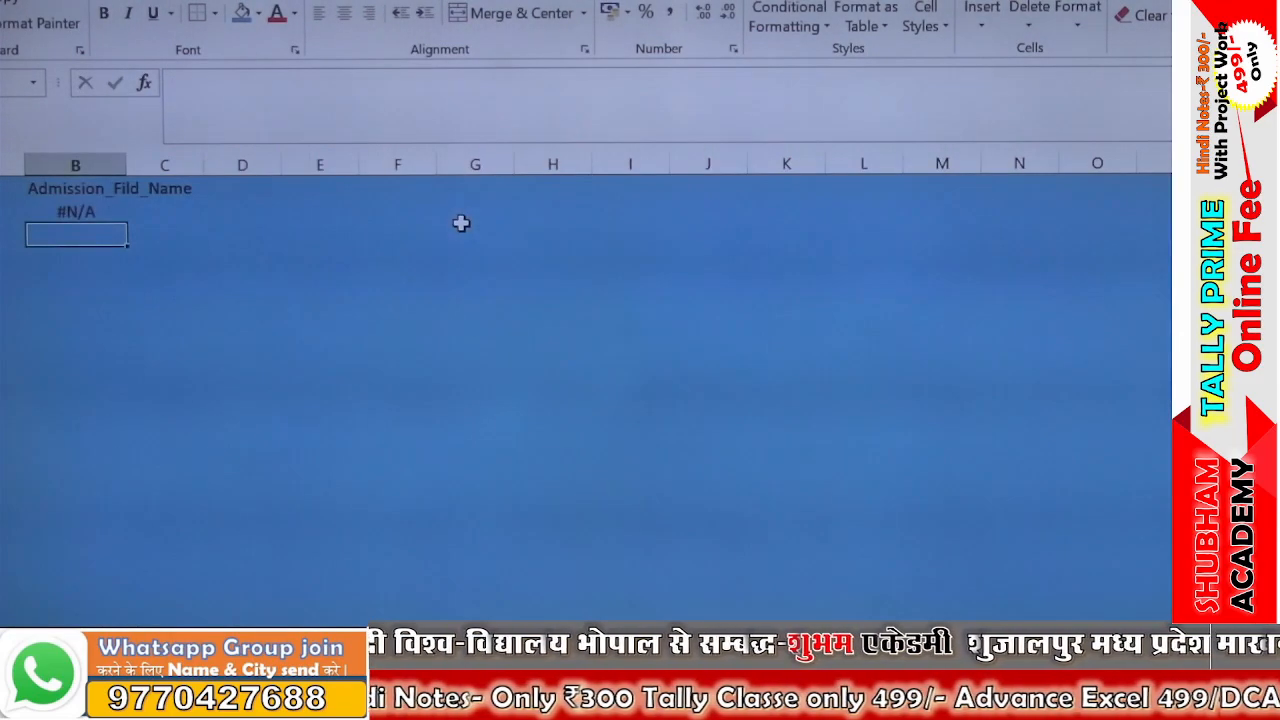
Step: Remove the nested COUNTIF from the HLOOKUP formula in B2, leaving its table array argument empty
left_click(87, 213)
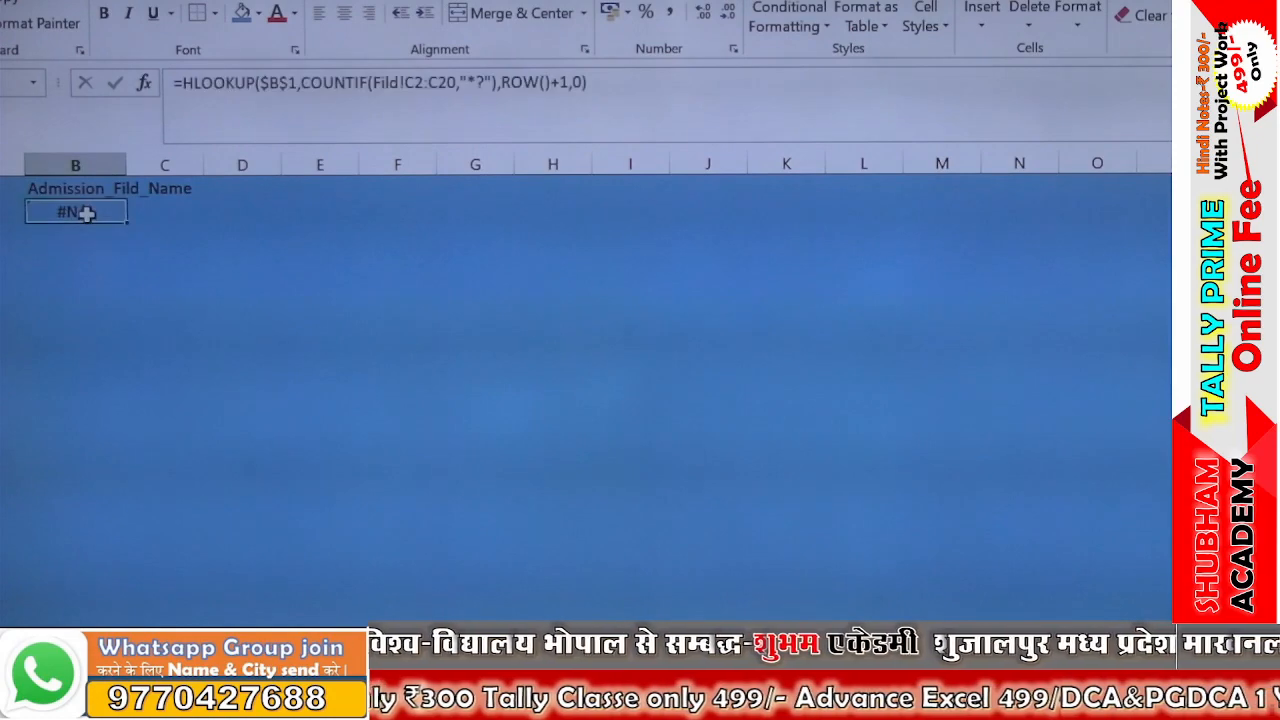
left_click(300, 84)
key("Delete")
key("Delete")
key("Delete")
key("Delete")
key("Delete")
key("Delete")
key("Delete")
key("Delete")
key("Delete")
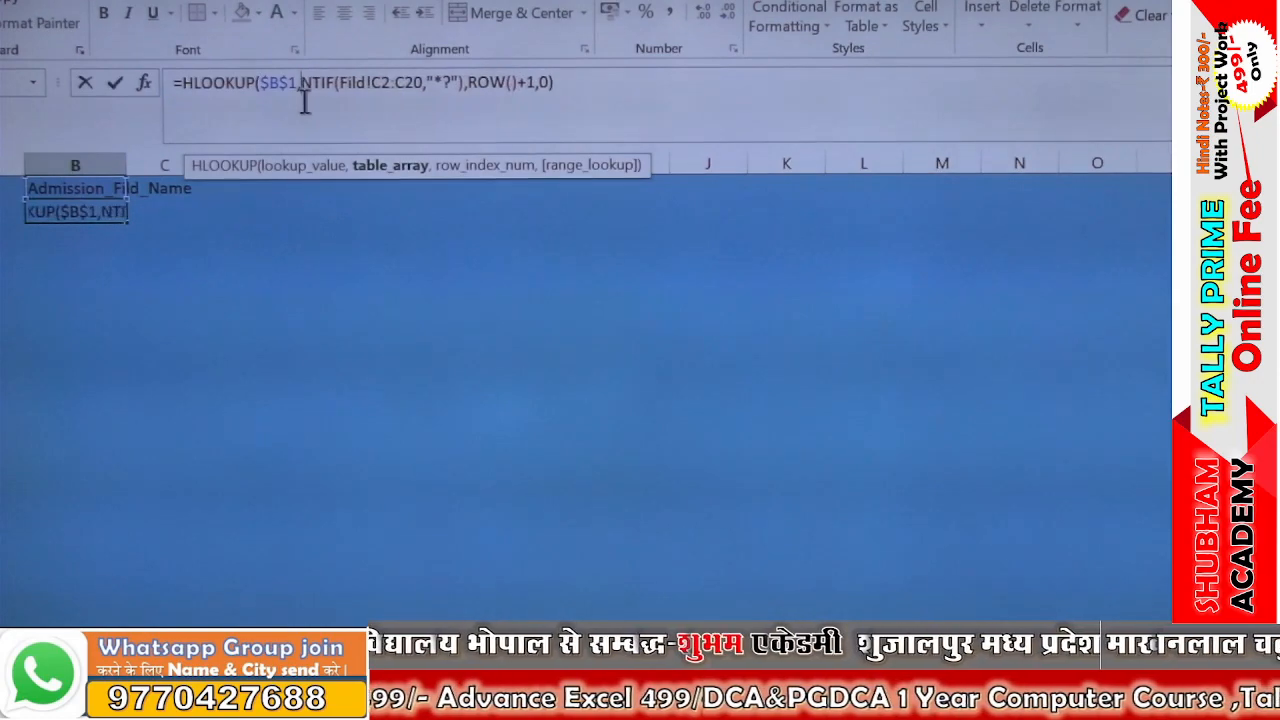
key("Delete")
key("Delete")
key("Delete")
key("Delete")
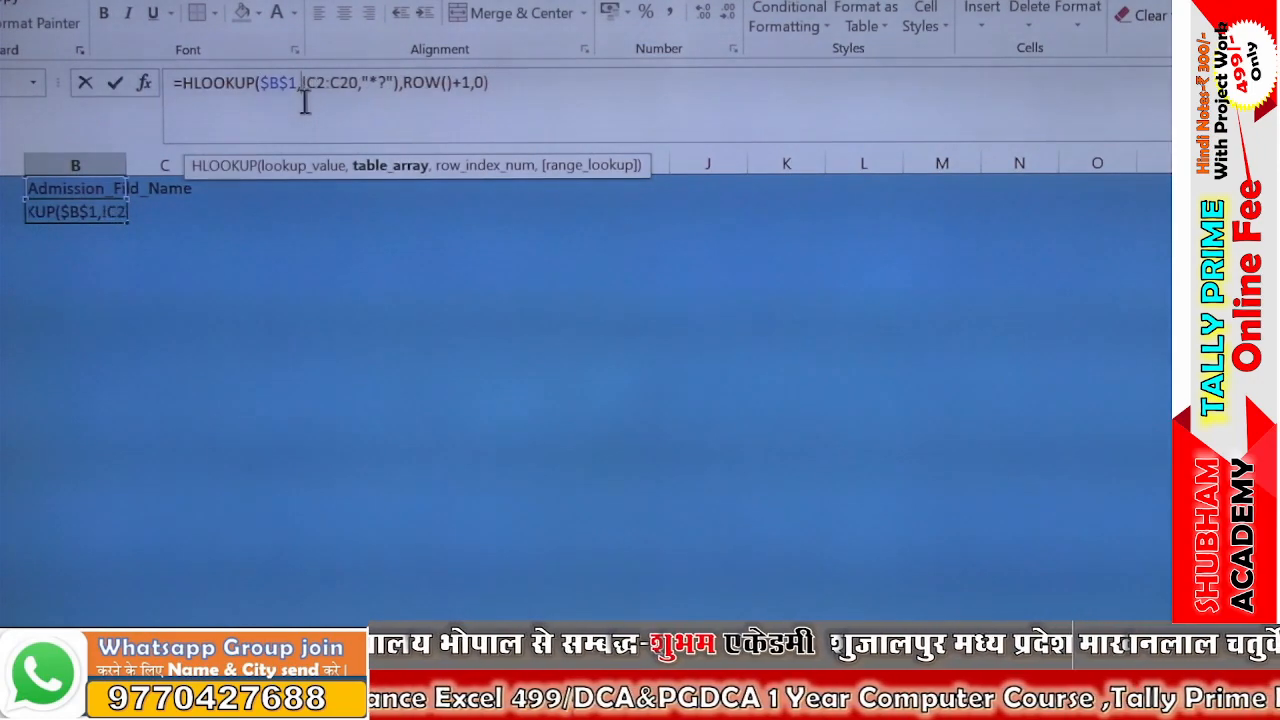
key("Delete")
key("Delete")
key("Delete")
key("Delete")
key("Delete")
key("Delete")
key("Delete")
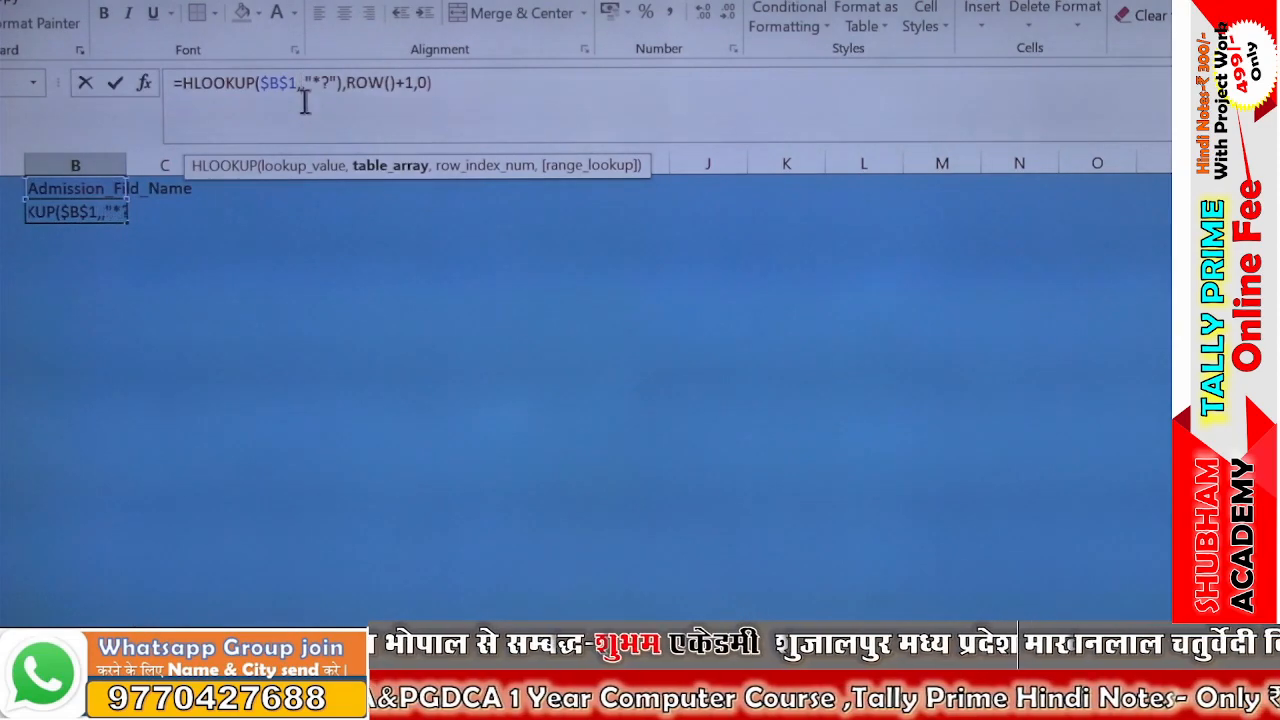
key("Delete")
key("Delete")
key("Delete")
key("Delete")
key("Delete")
key("Delete")
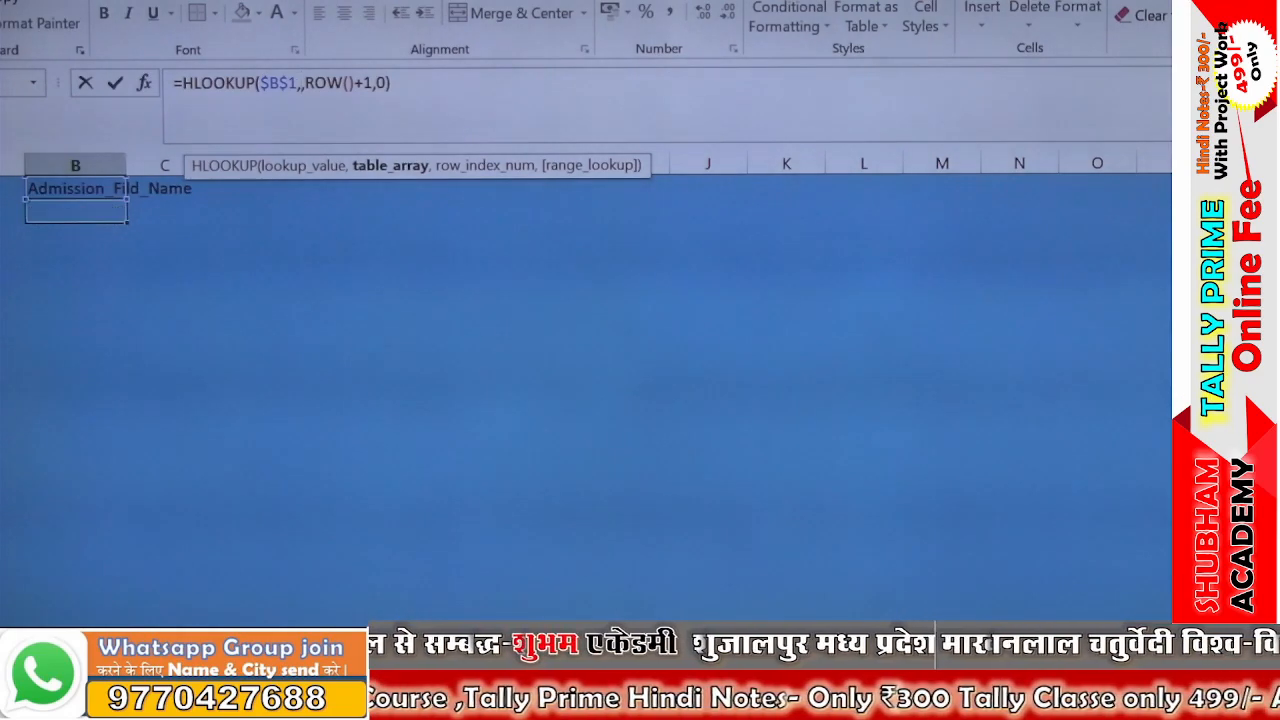
Step: Set the HLOOKUP table array to the absolute range Fild!$C$2:$C$44 and enter the formula in B2
left_click(100, 690)
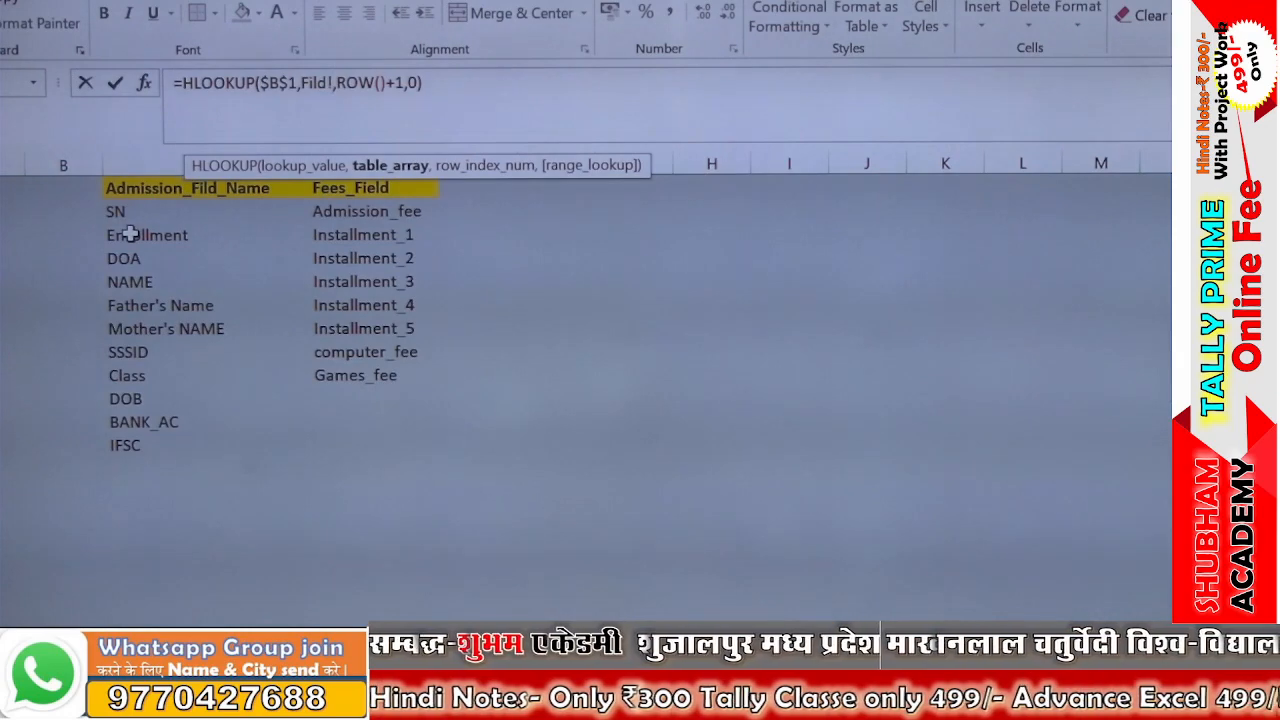
left_click_drag(130, 210, 190, 618)
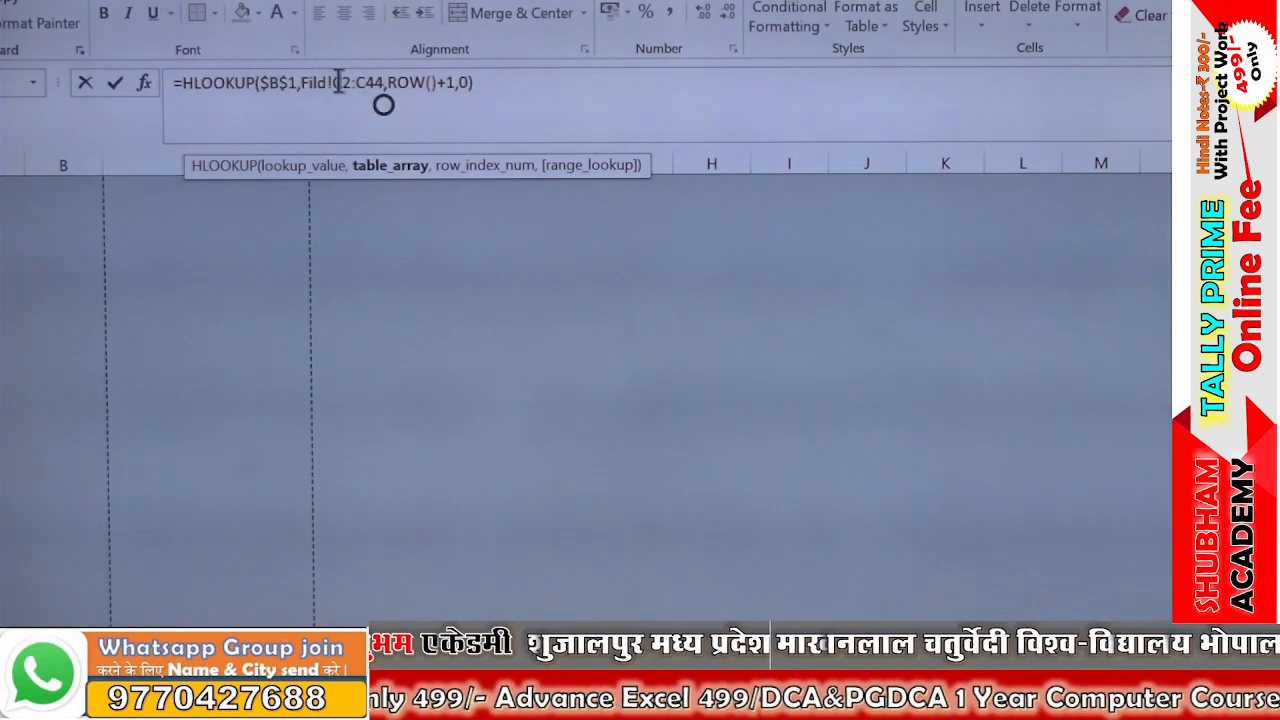
key("F4")
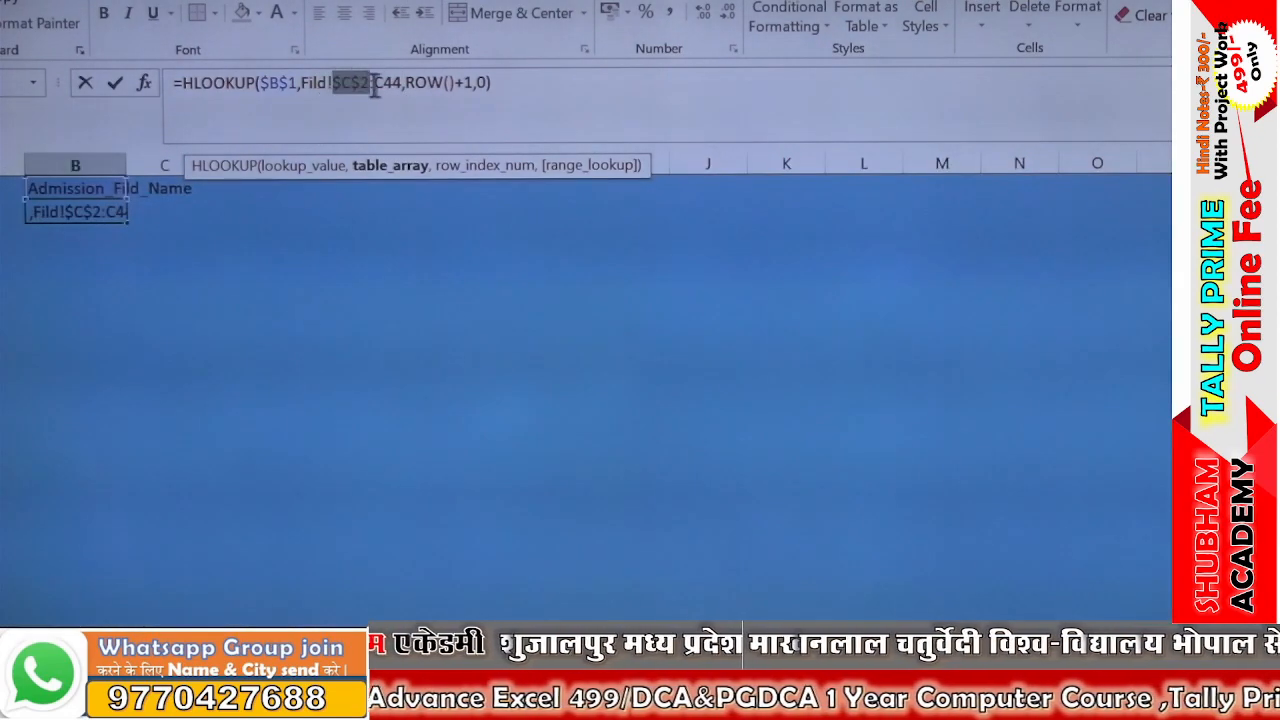
left_click(391, 84)
key("F4")
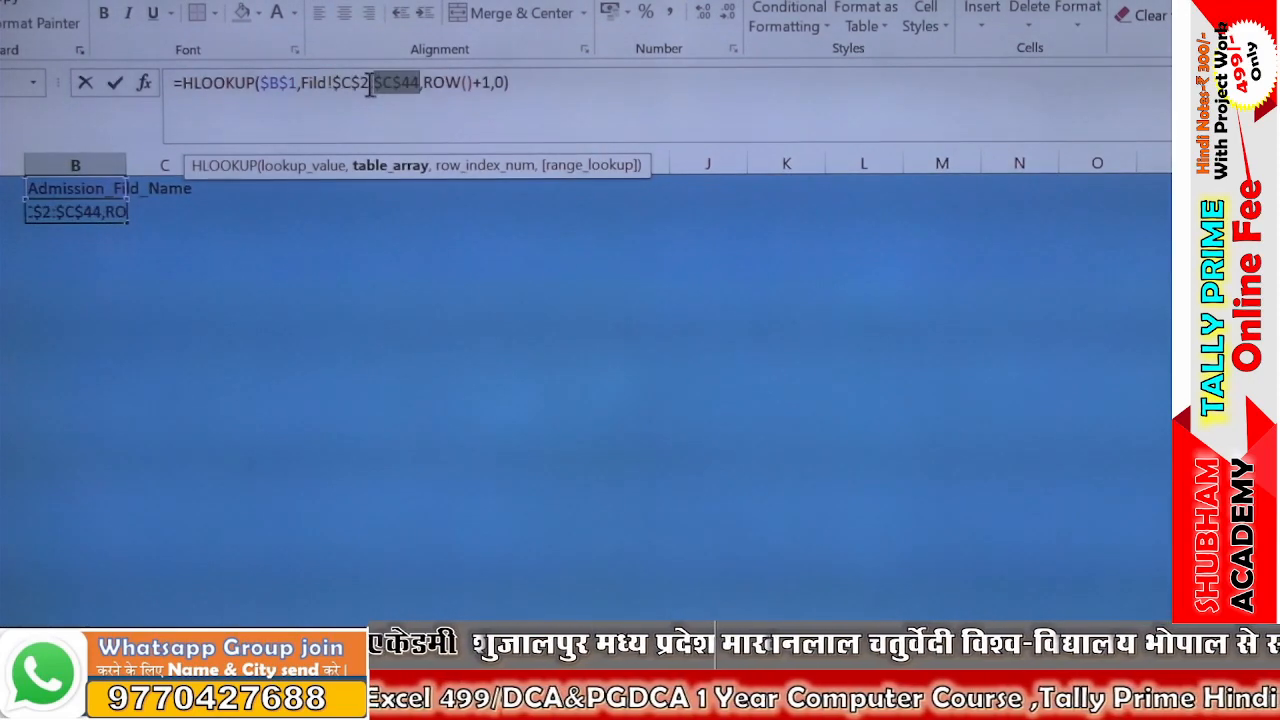
key("Return")
left_click(66, 210)
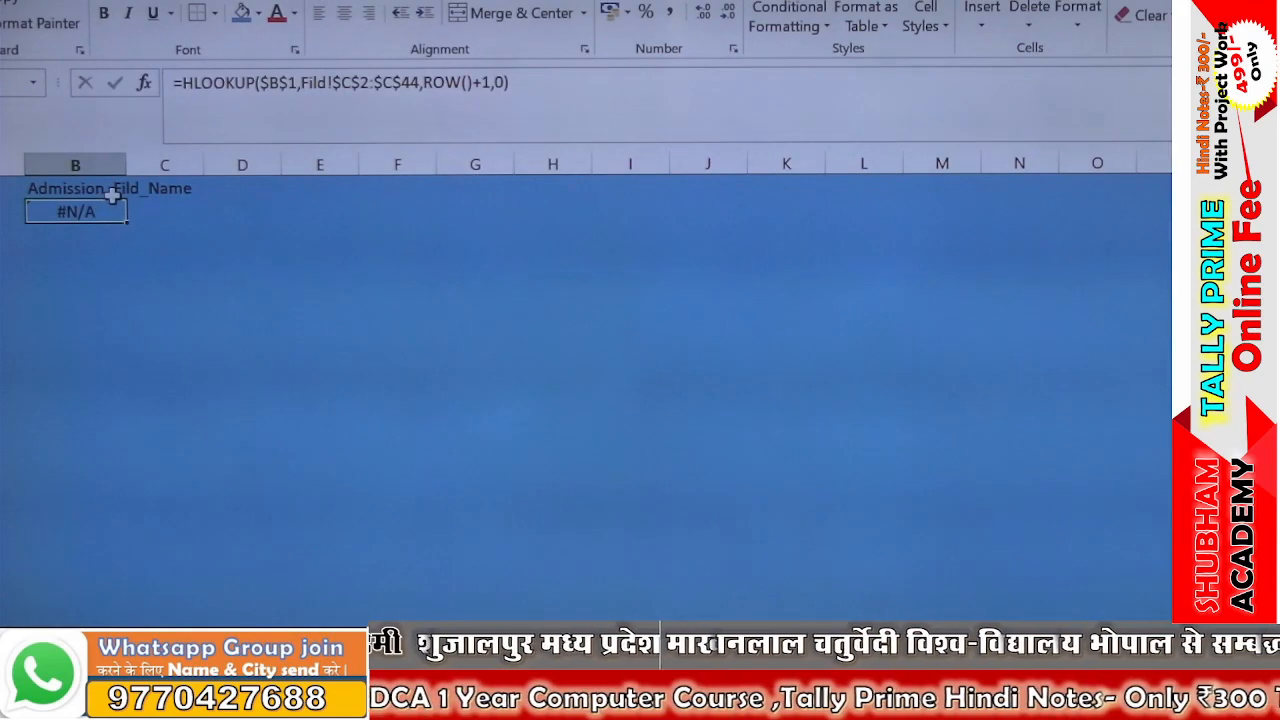